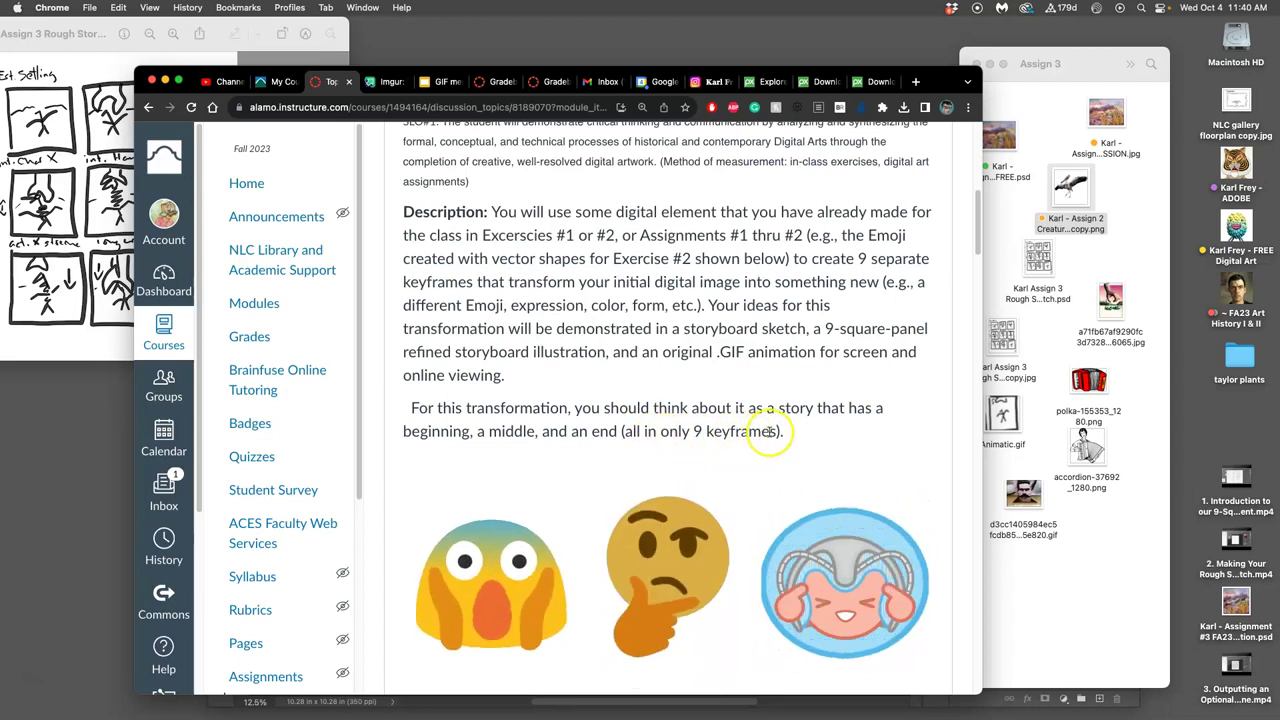
- Read the assignment page's GIF size and resolution requirements, inspiration section, grading rubric and instructor examples
scroll(755, 433, "down", 2)
scroll(747, 435, "down", 2)
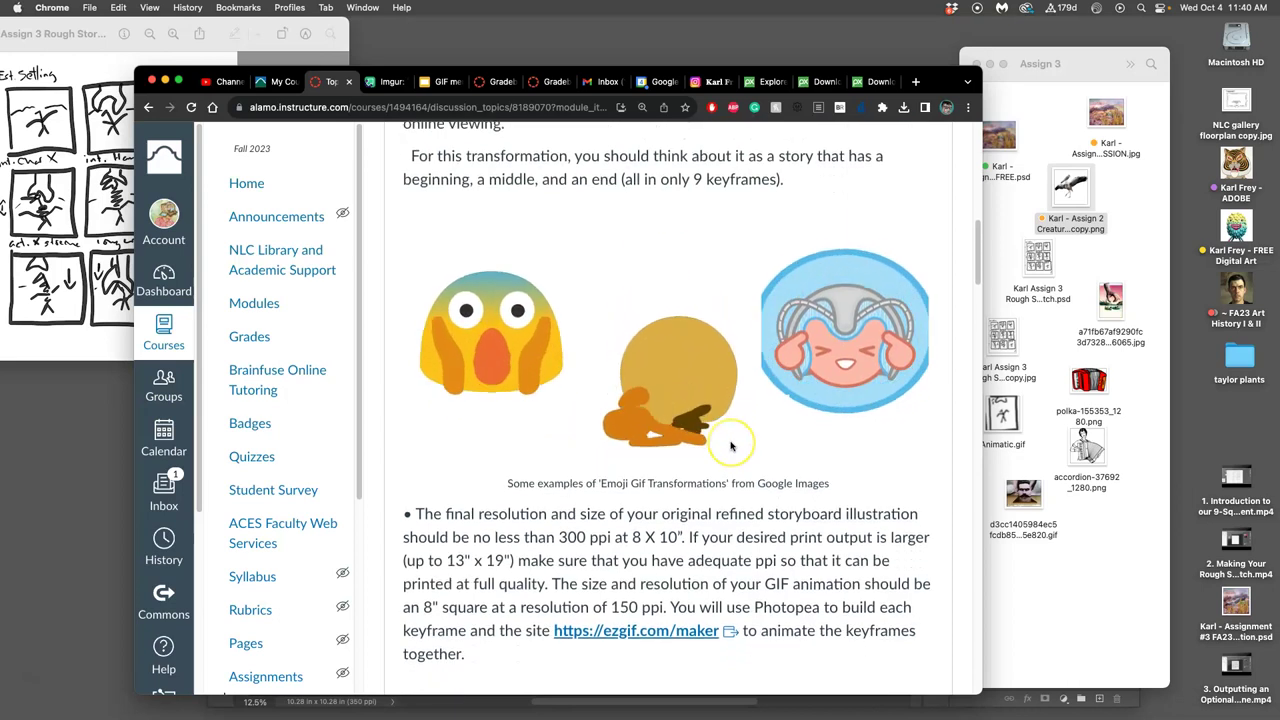
scroll(731, 447, "down", 2)
scroll(731, 447, "down", 1)
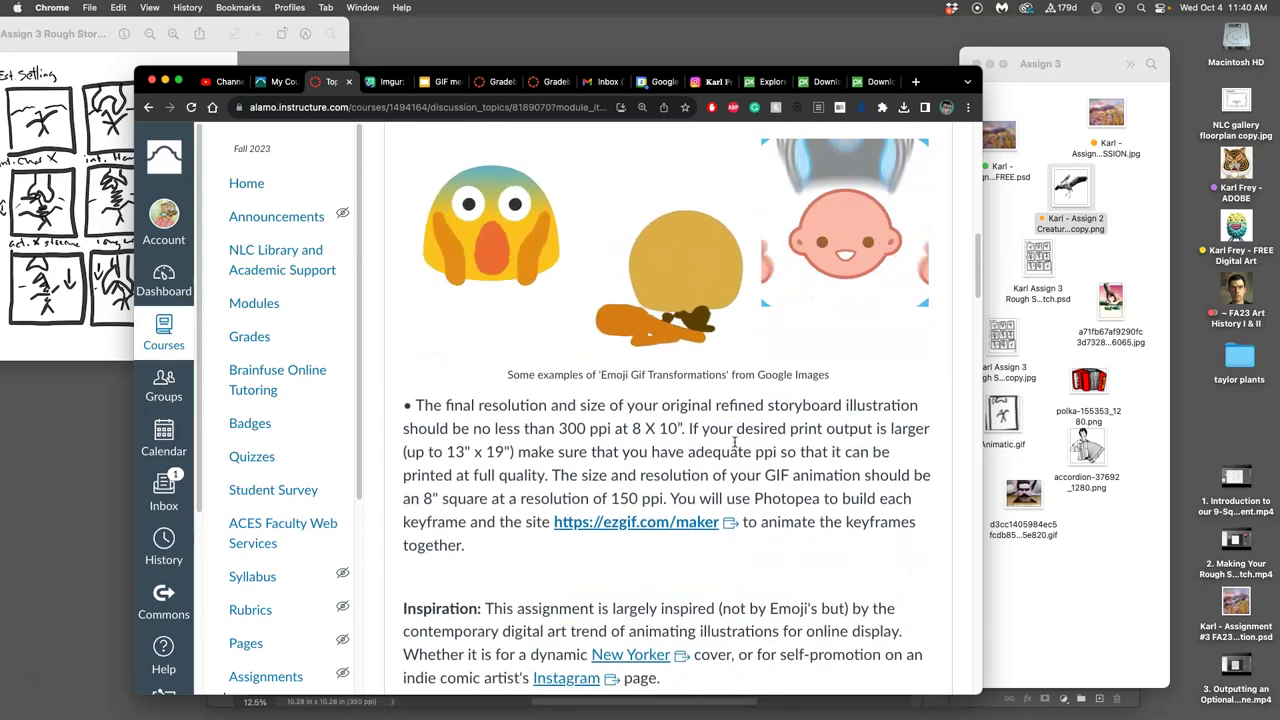
left_click_drag(551, 458, 660, 487)
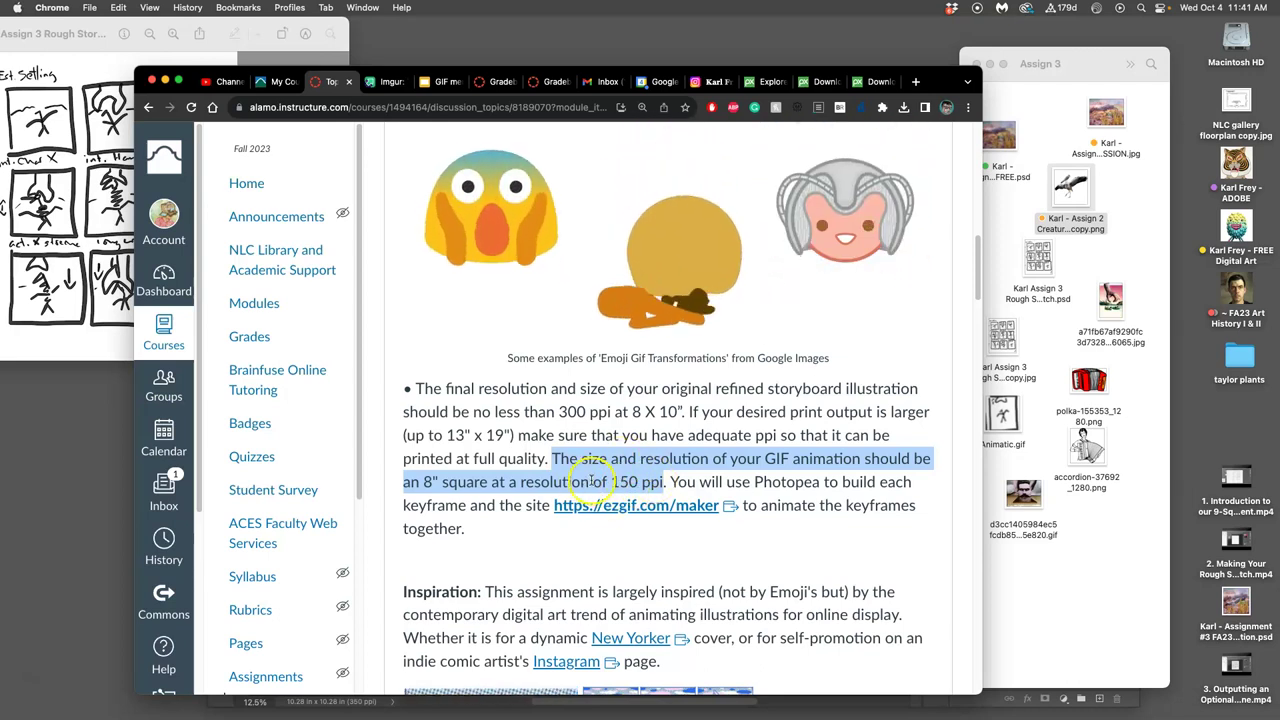
scroll(688, 497, "down", 2)
scroll(688, 497, "down", 5)
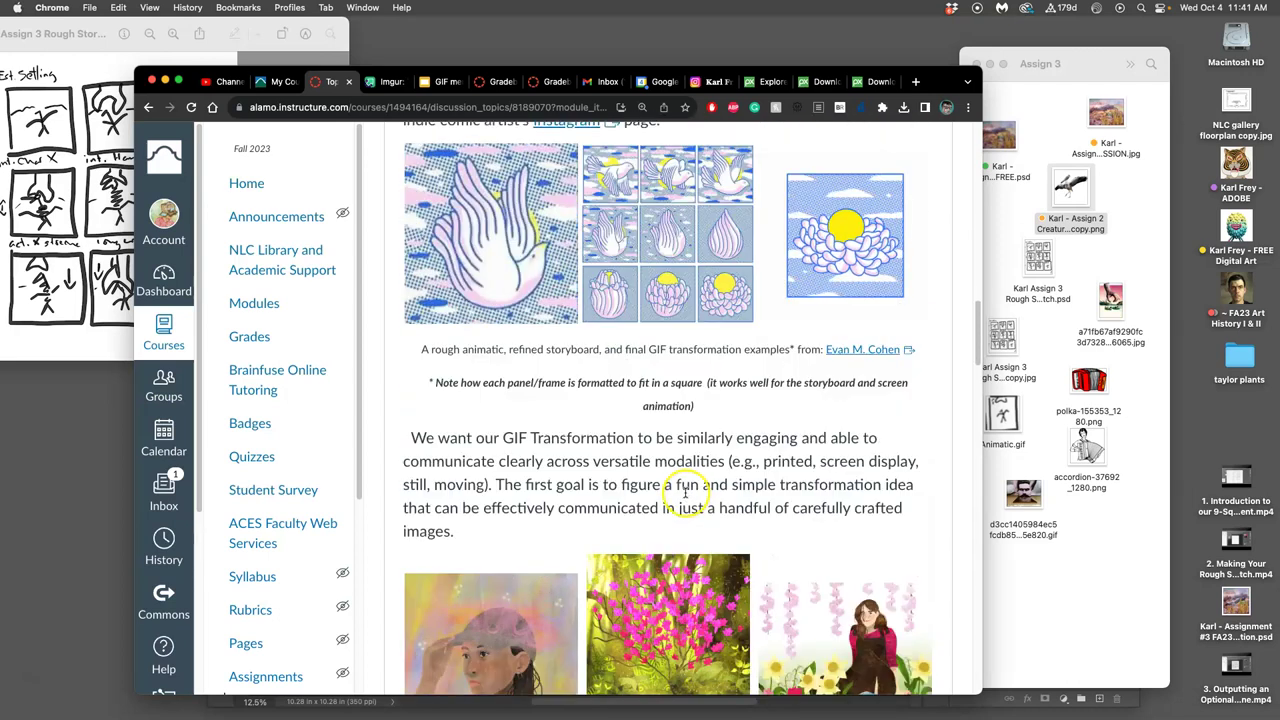
scroll(685, 490, "down", 3)
scroll(684, 490, "down", 10)
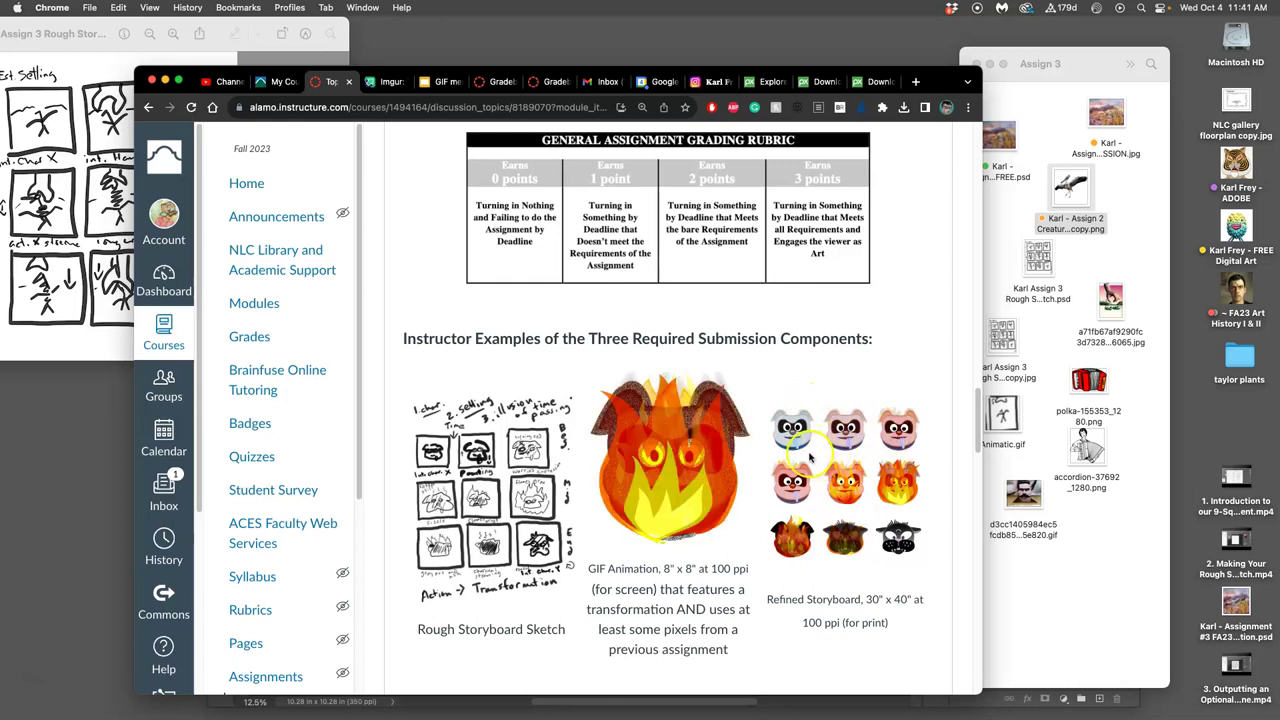
scroll(830, 455, "down", 5)
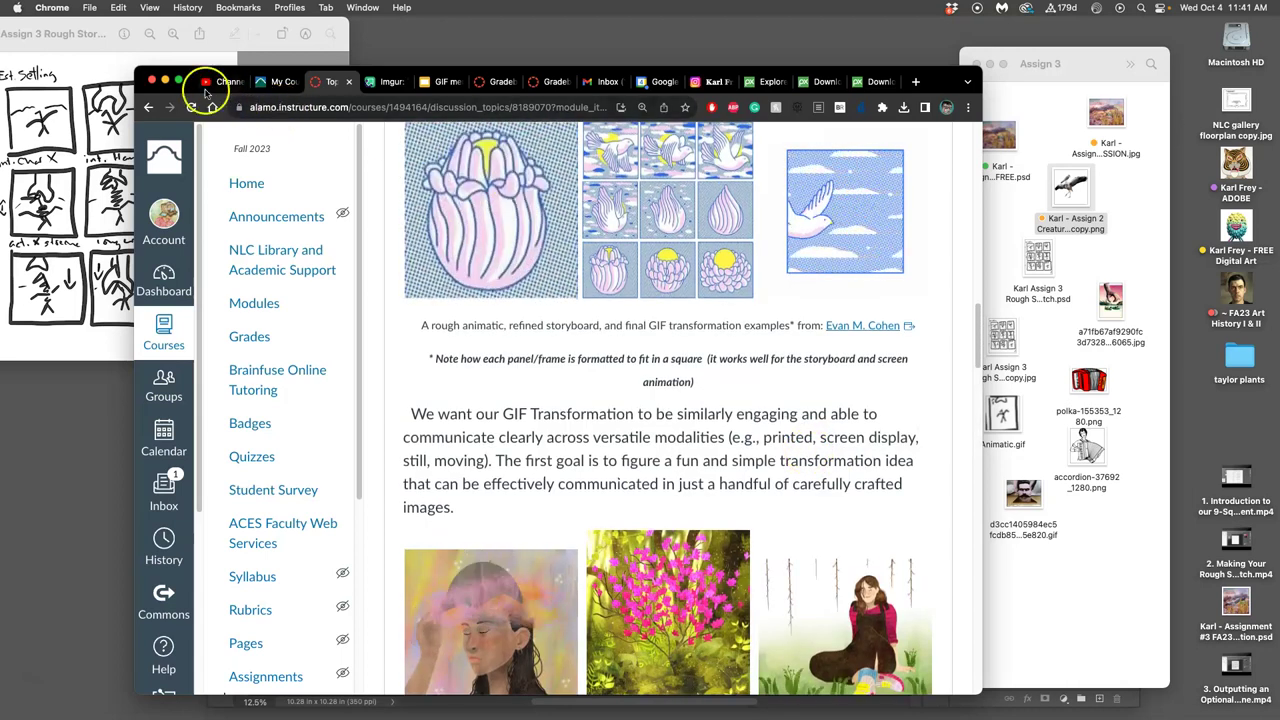
- Switch to the Accordion Gif Transformation document in Photoshop and check the creature layer by hiding and reshowing it
left_click(165, 79)
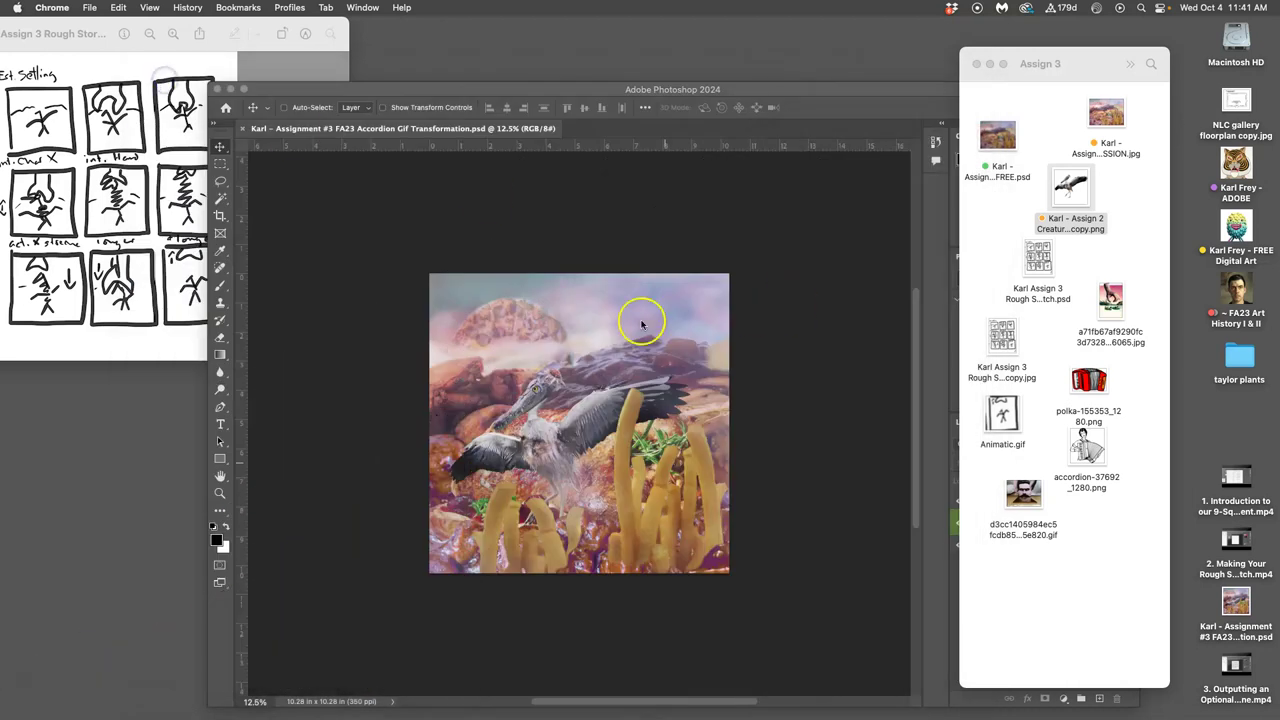
left_click(766, 330)
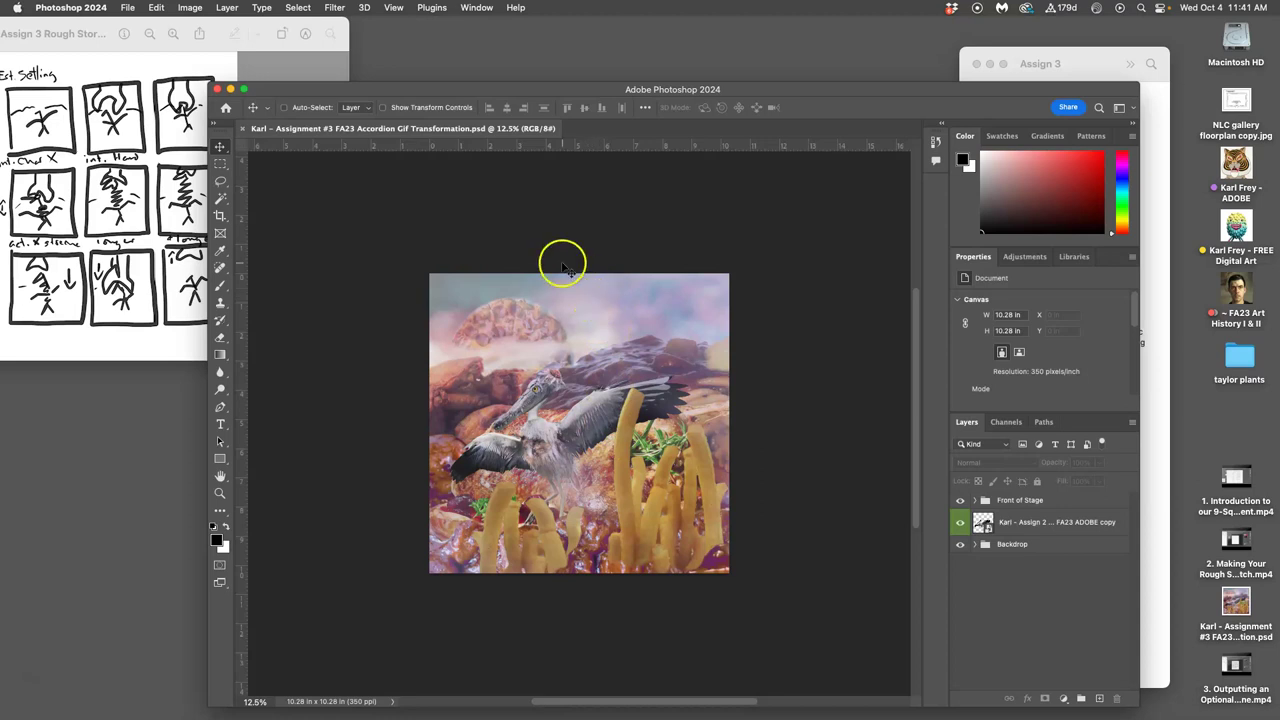
left_click(960, 522)
left_click(960, 522)
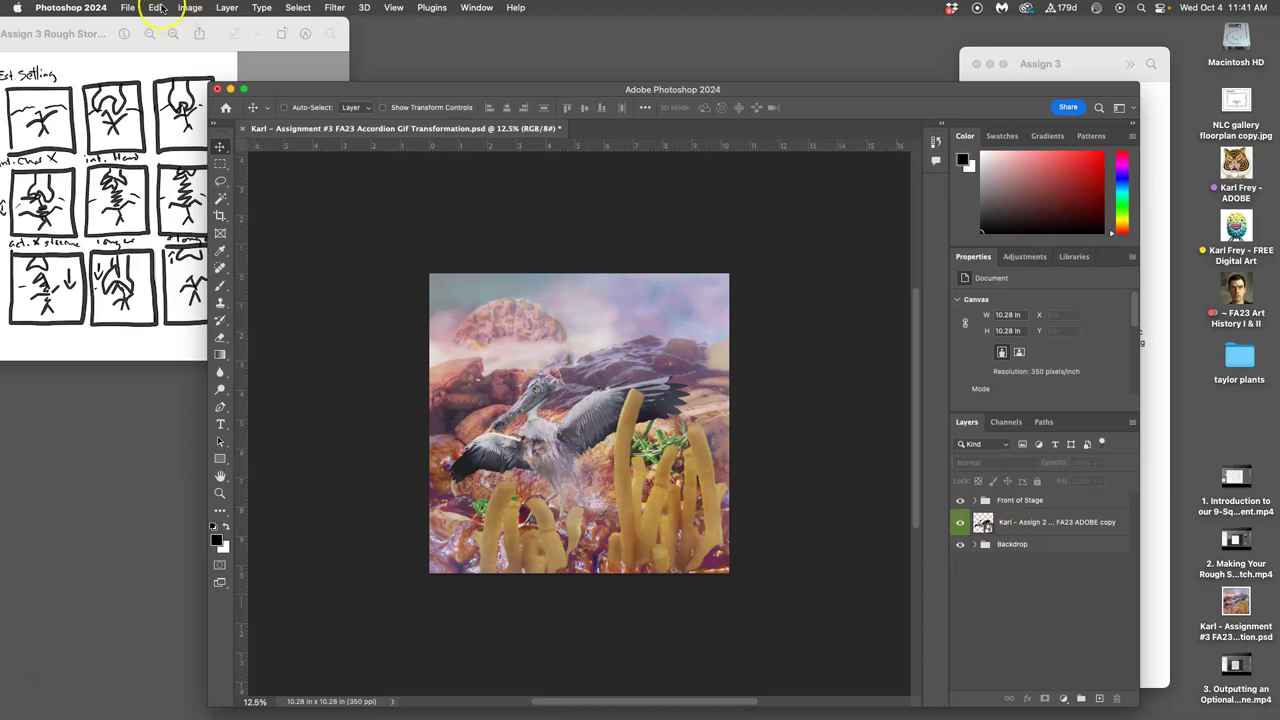
- Resize the image to 8 x 8 inches at 150 pixels/inch with automatic resampling
left_click(188, 8)
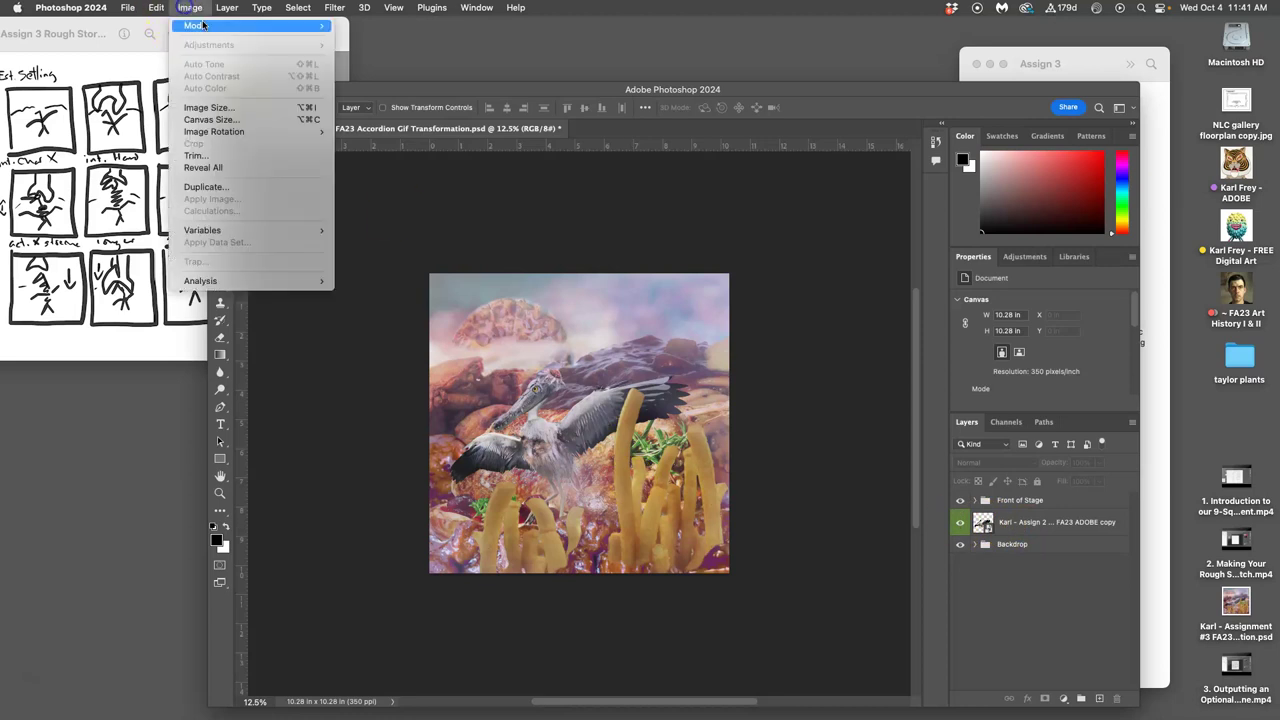
left_click(210, 107)
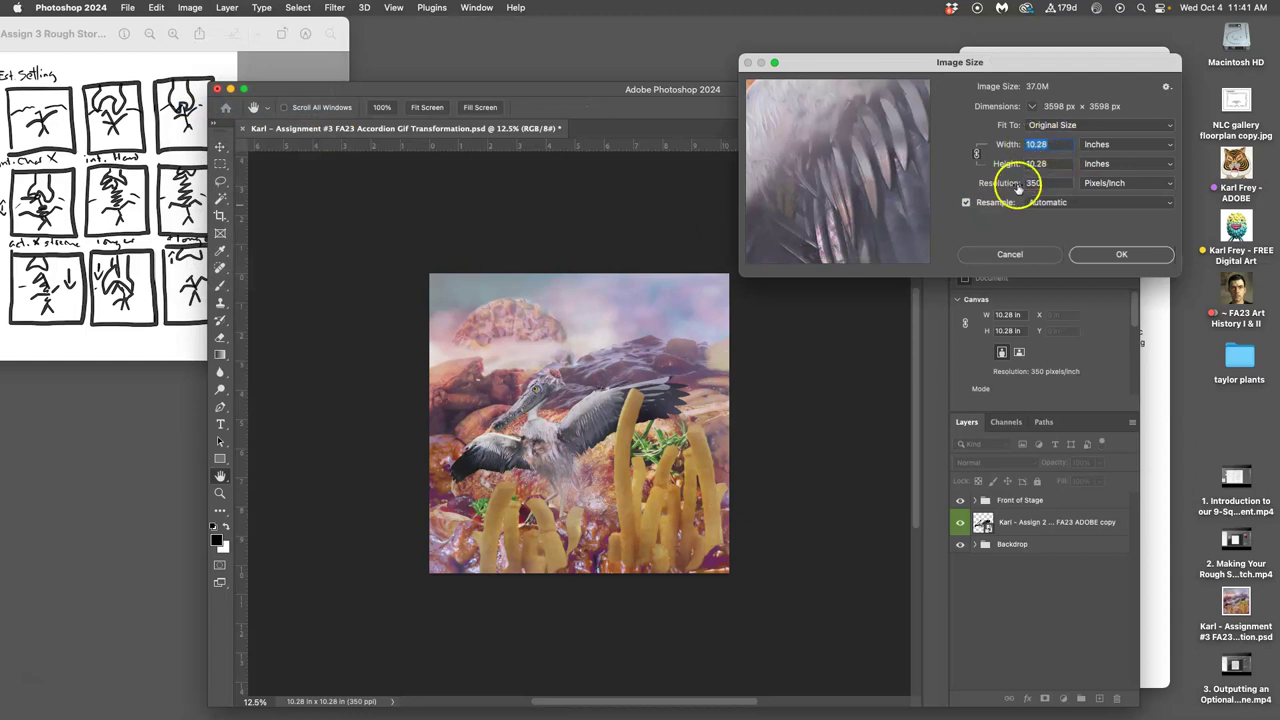
left_click(966, 203)
left_click(966, 203)
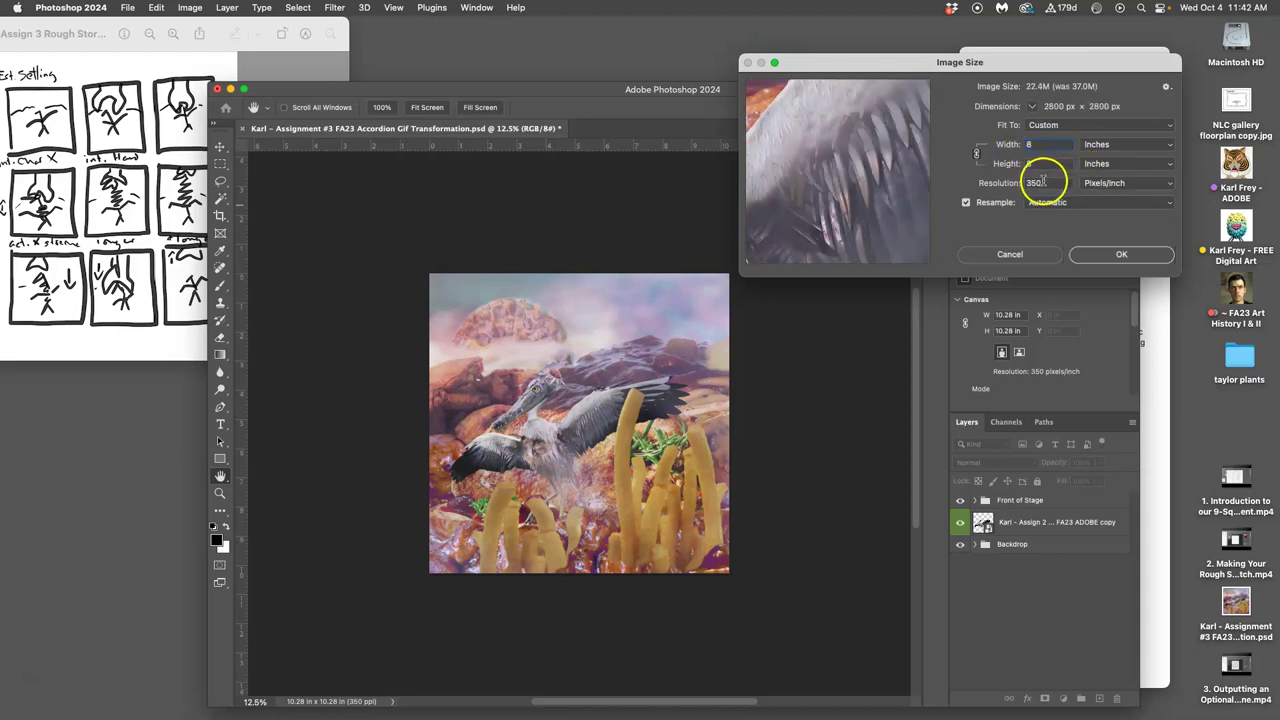
type("150")
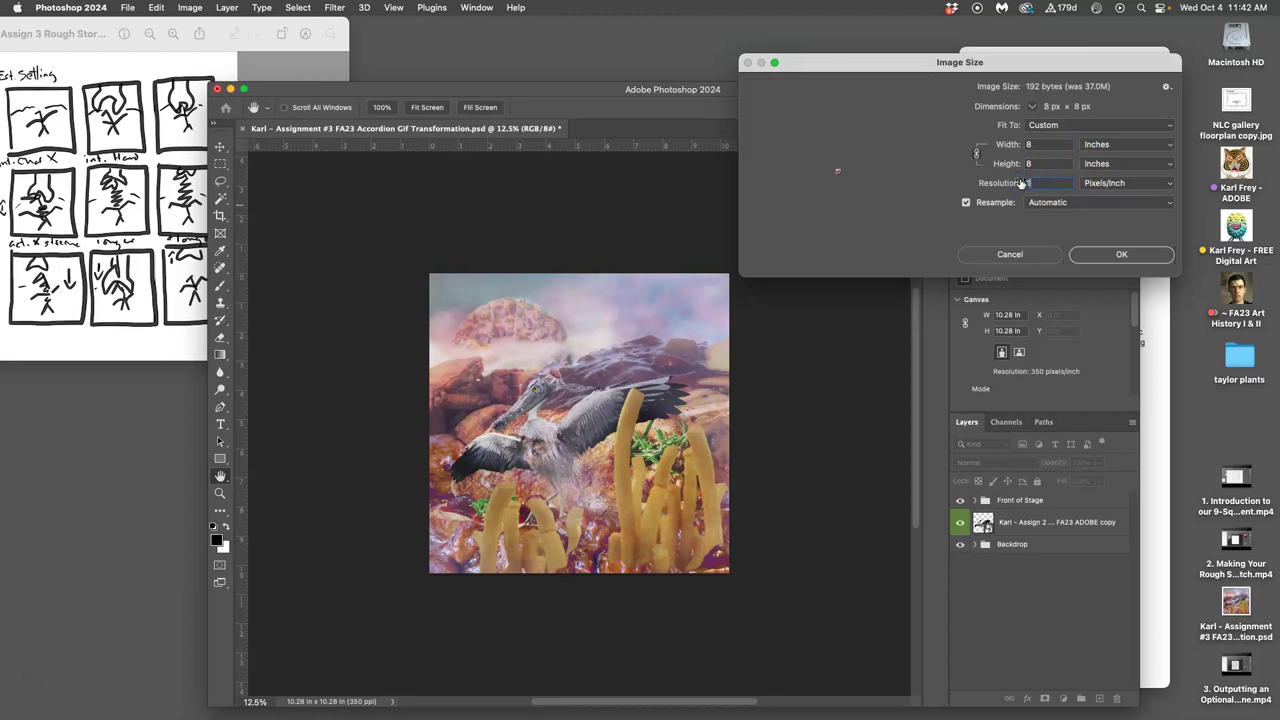
left_click(1019, 189)
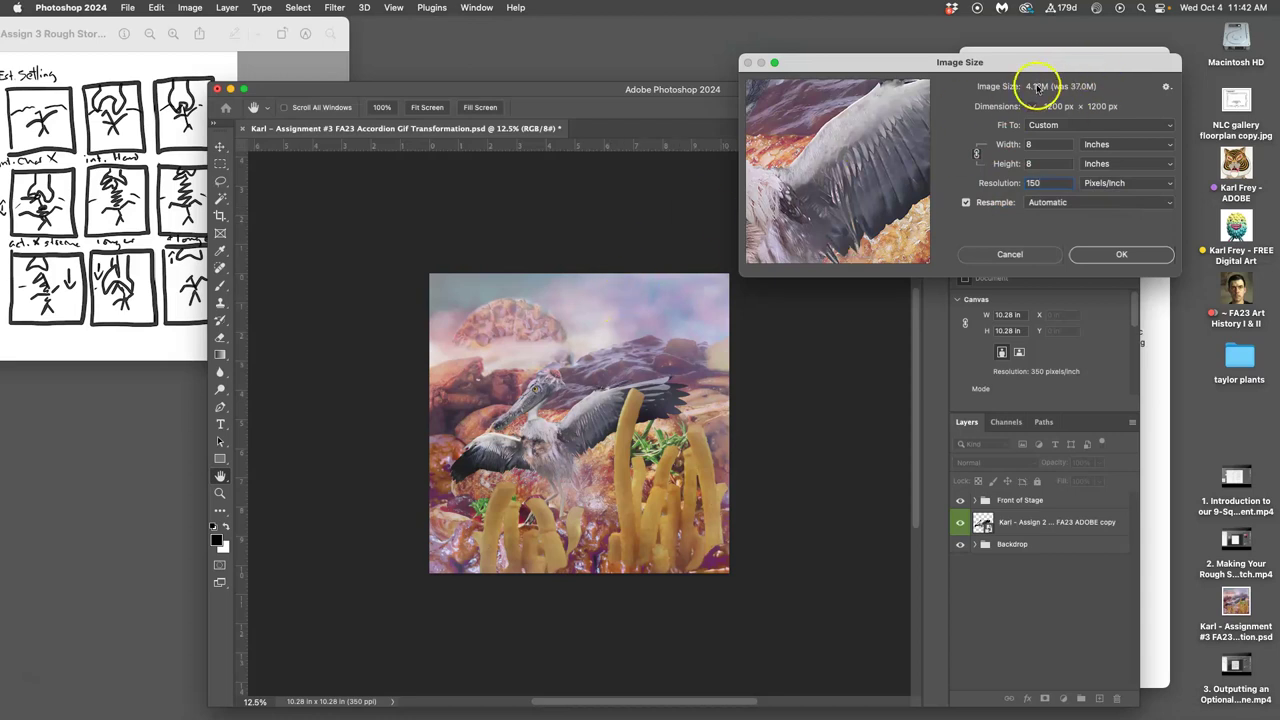
left_click(1144, 256)
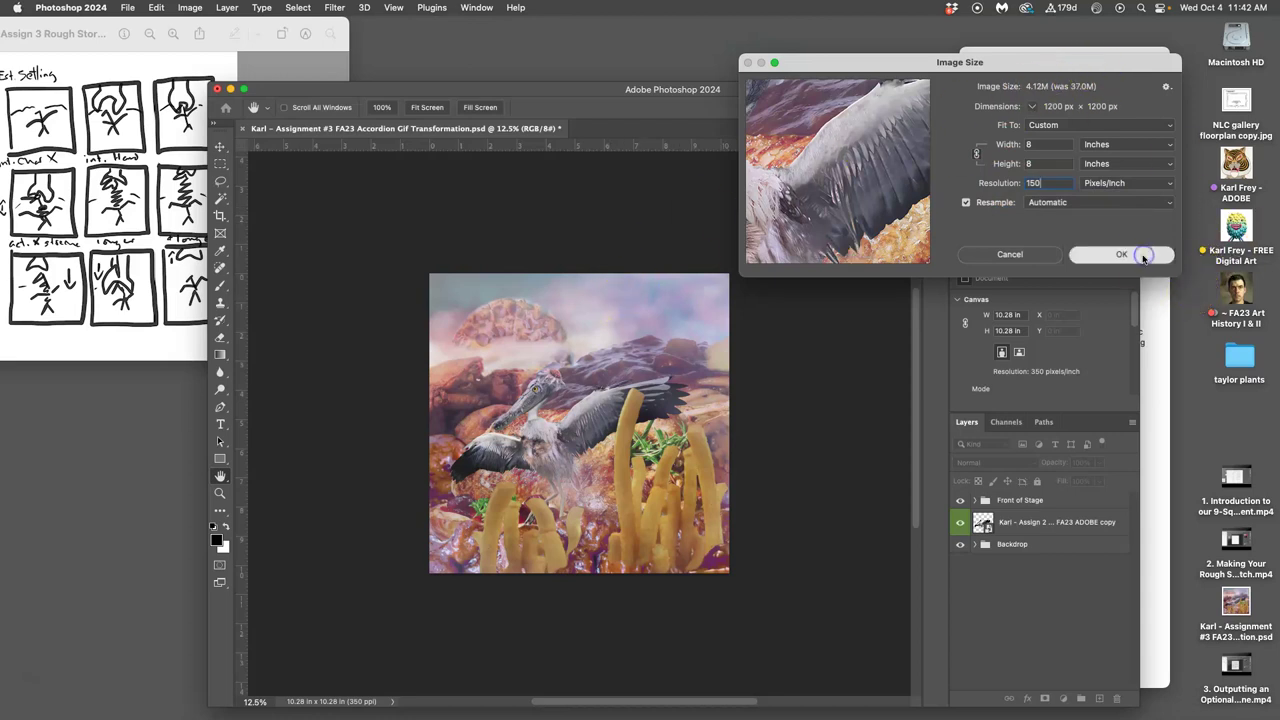
- Inspect the resized composition by toggling the visibility of the Front of Stage group, creature layer and Backdrop group
key("v")
left_click(450, 365)
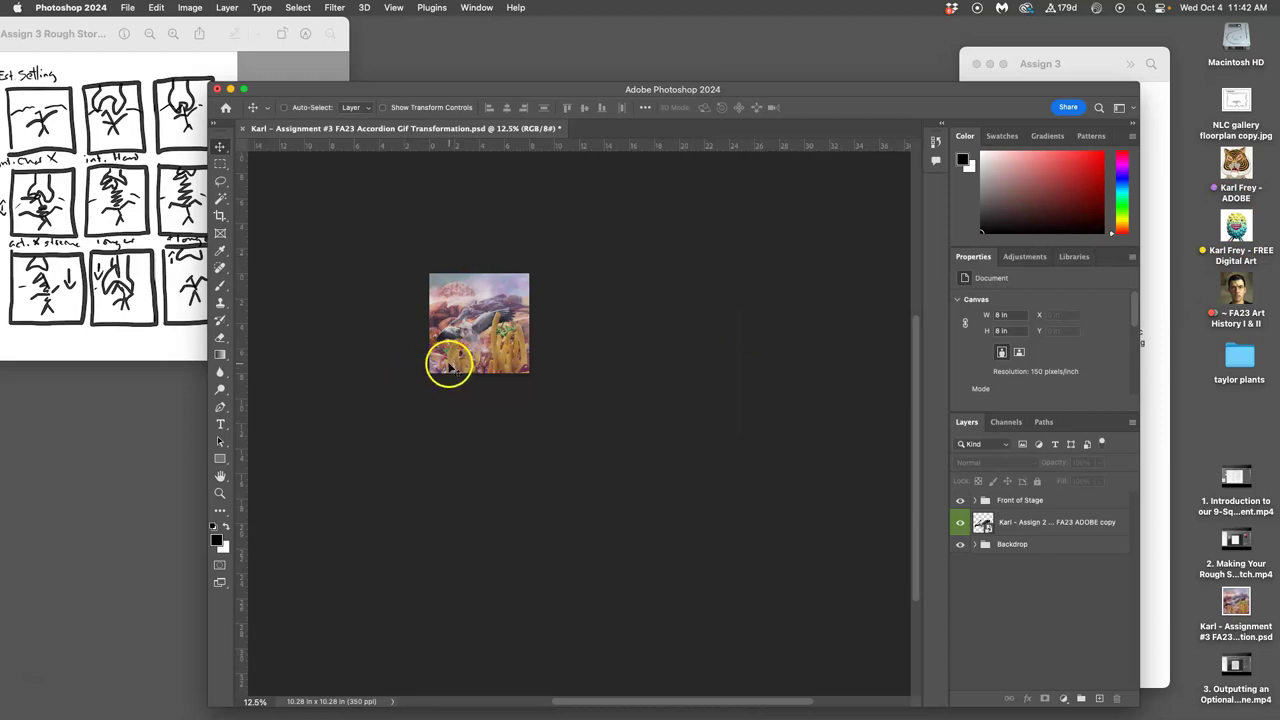
scroll(450, 365, "up", 2)
scroll(449, 357, "up", 5)
scroll(449, 357, "down", 3)
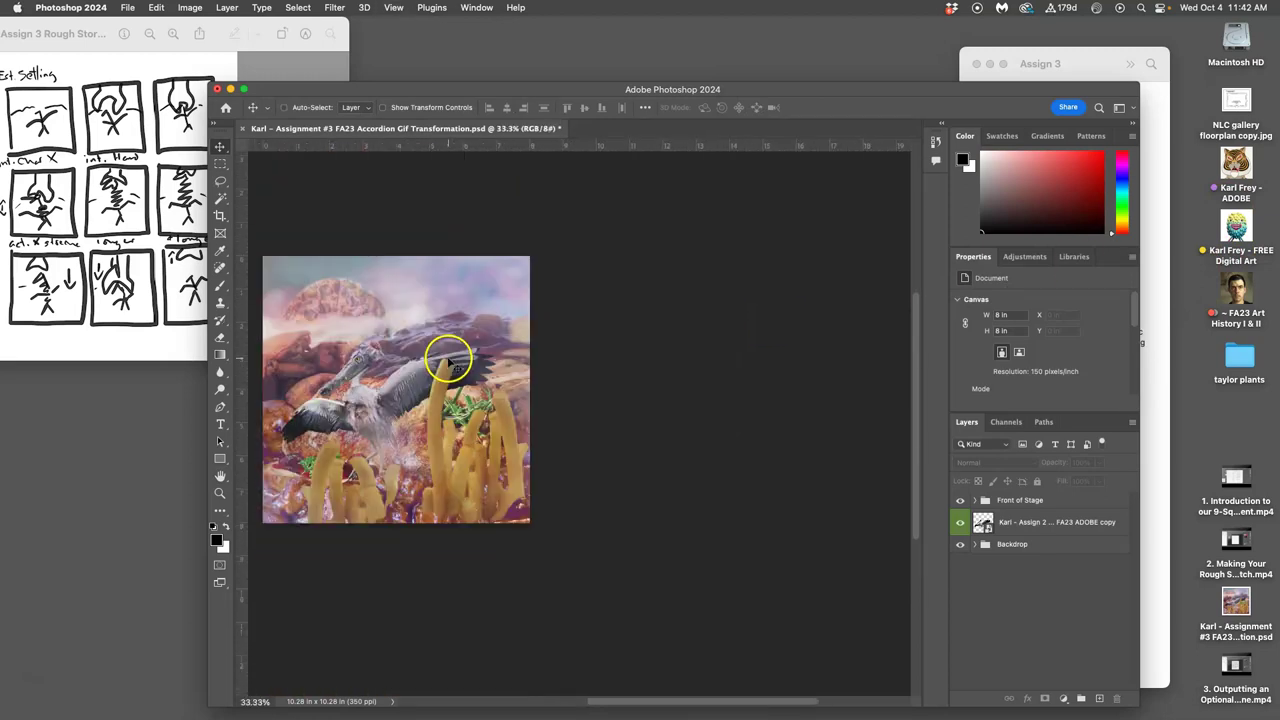
scroll(432, 367, "left", 5)
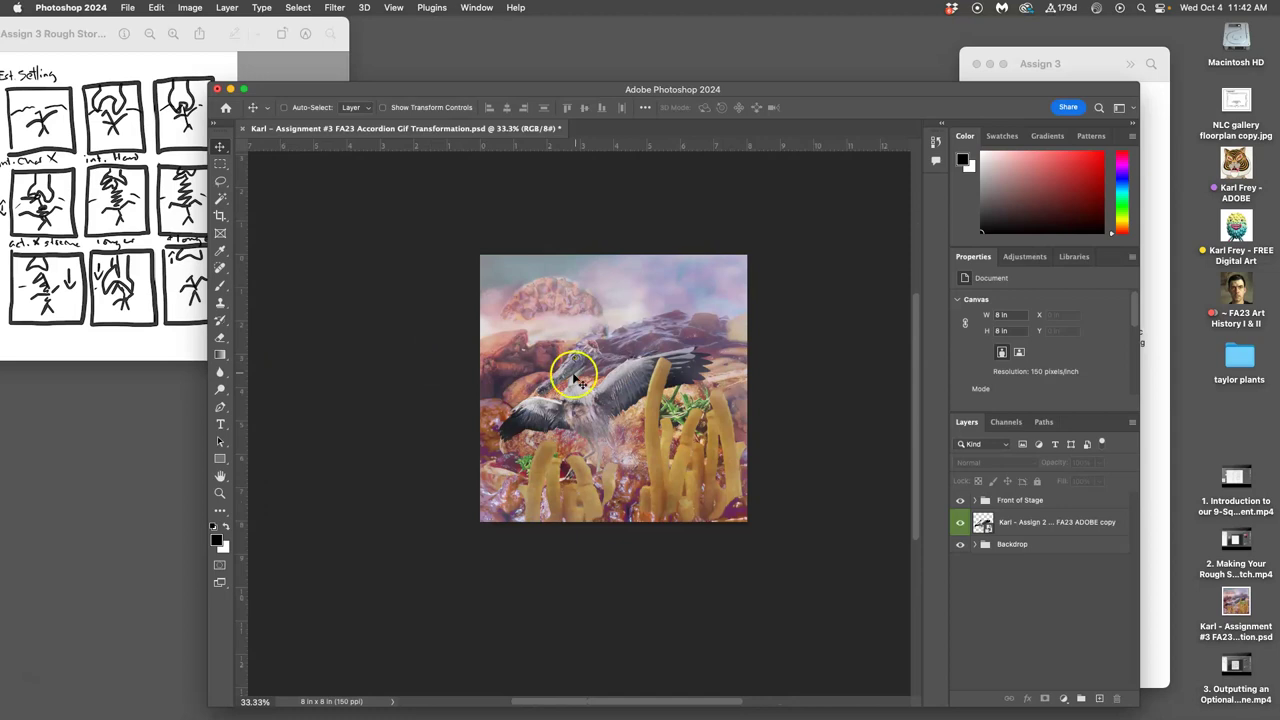
left_click(960, 500)
left_click(960, 546)
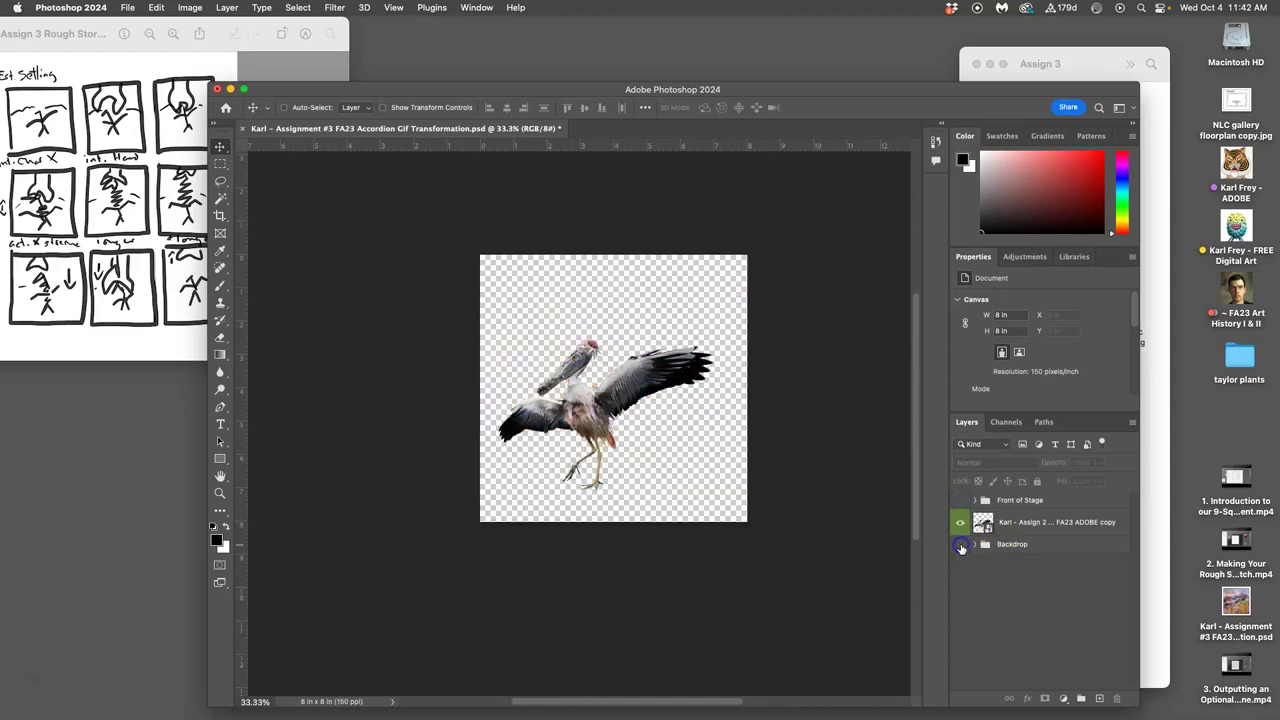
left_click(960, 545)
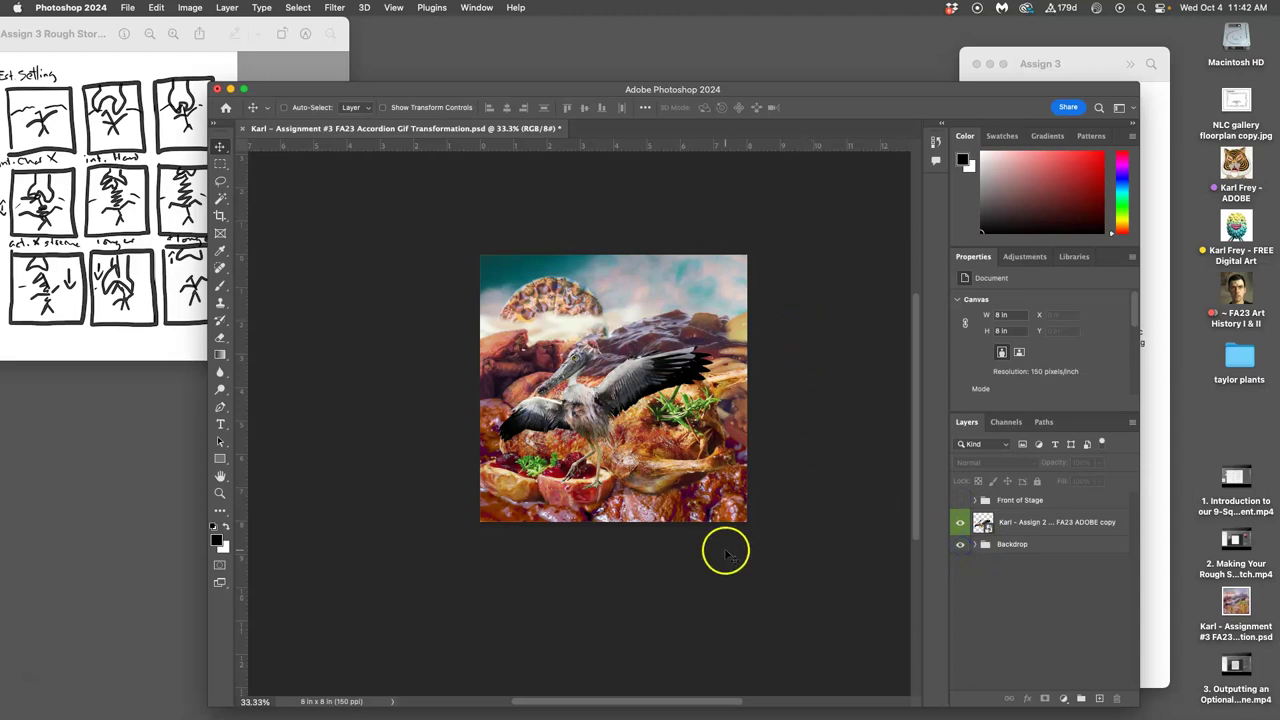
left_click(960, 522)
left_click(960, 522)
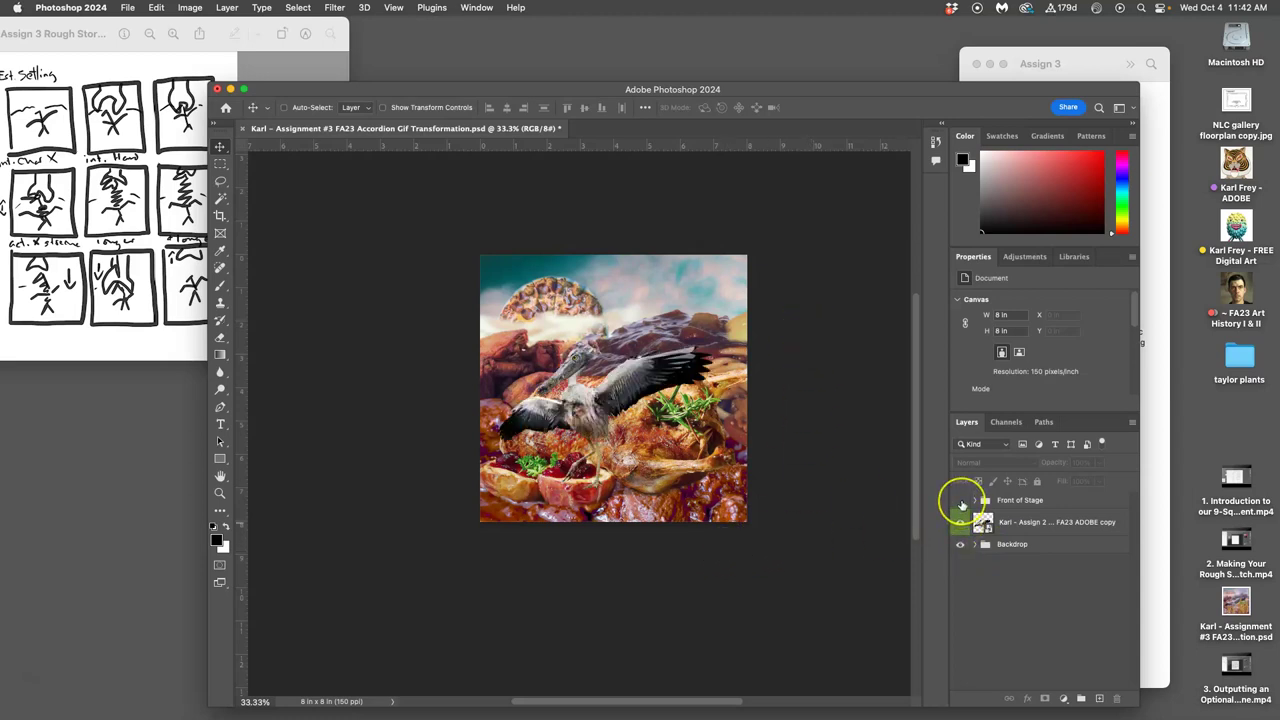
left_click(961, 500)
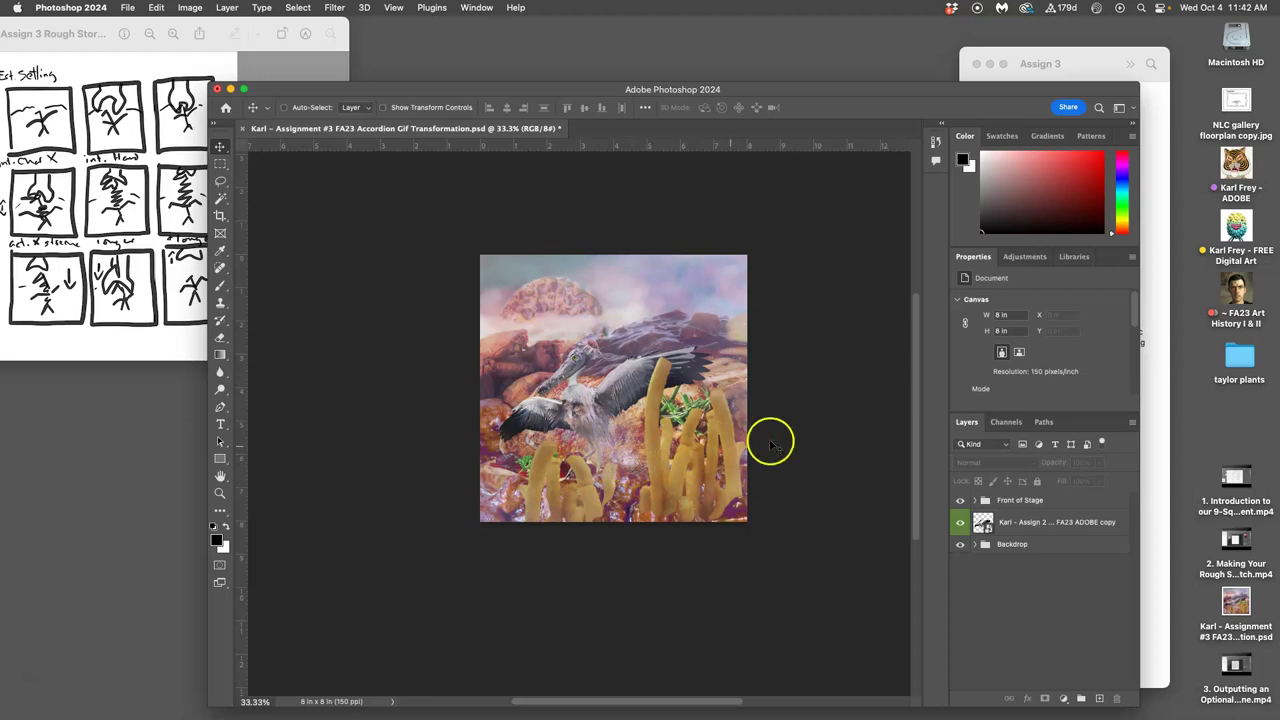
- Preview the Front of Stage group and its abstraction and heaven layers by toggling their visibility, leaving the group collapsed
left_click(960, 500)
left_click(960, 500)
left_click(975, 501)
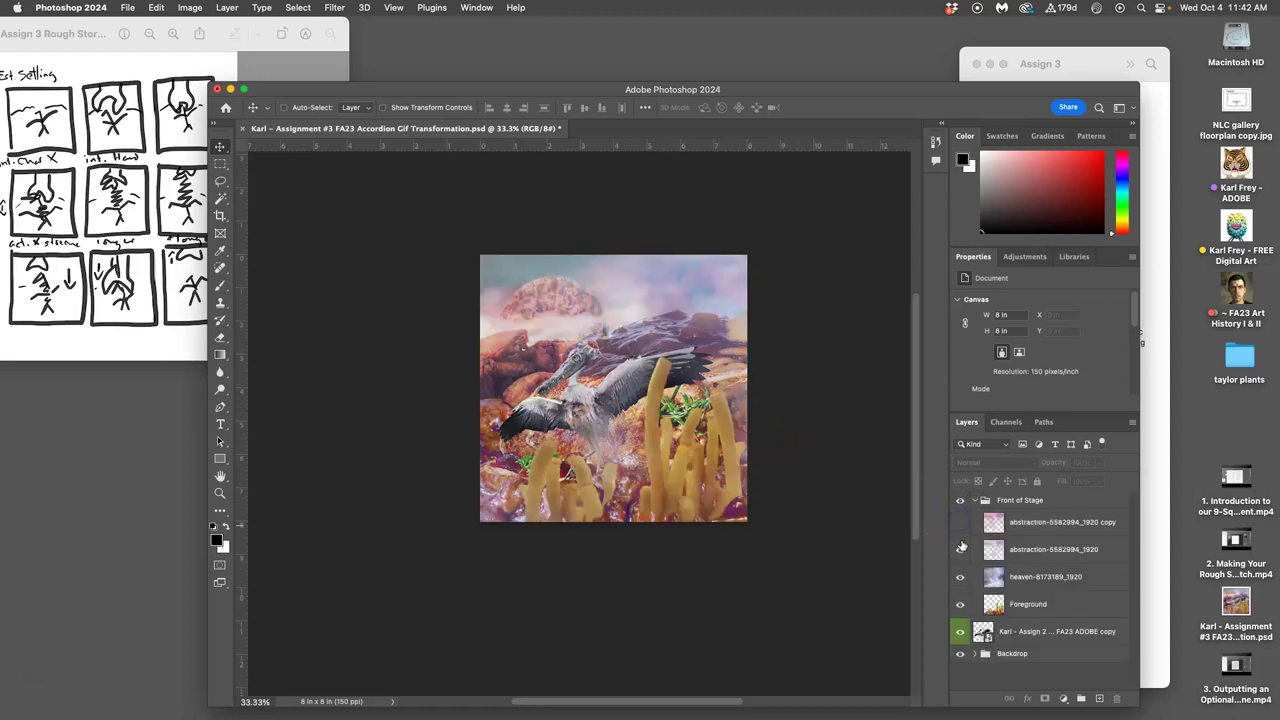
left_click(960, 576)
left_click(960, 576)
left_click(959, 550)
left_click(974, 501)
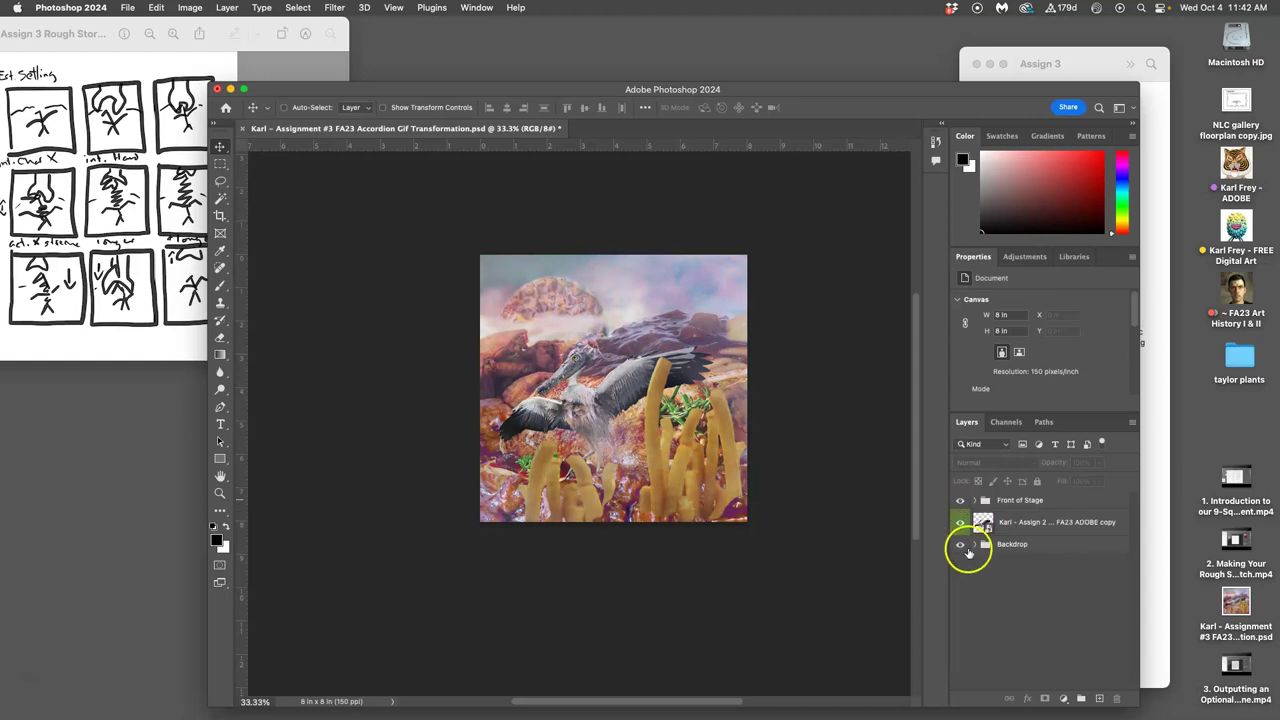
- Hide the Front of Stage group, expand the Backdrop group and examine its Middle Ground layer by toggling visibility
left_click(959, 501)
left_click(960, 525)
left_click(975, 544)
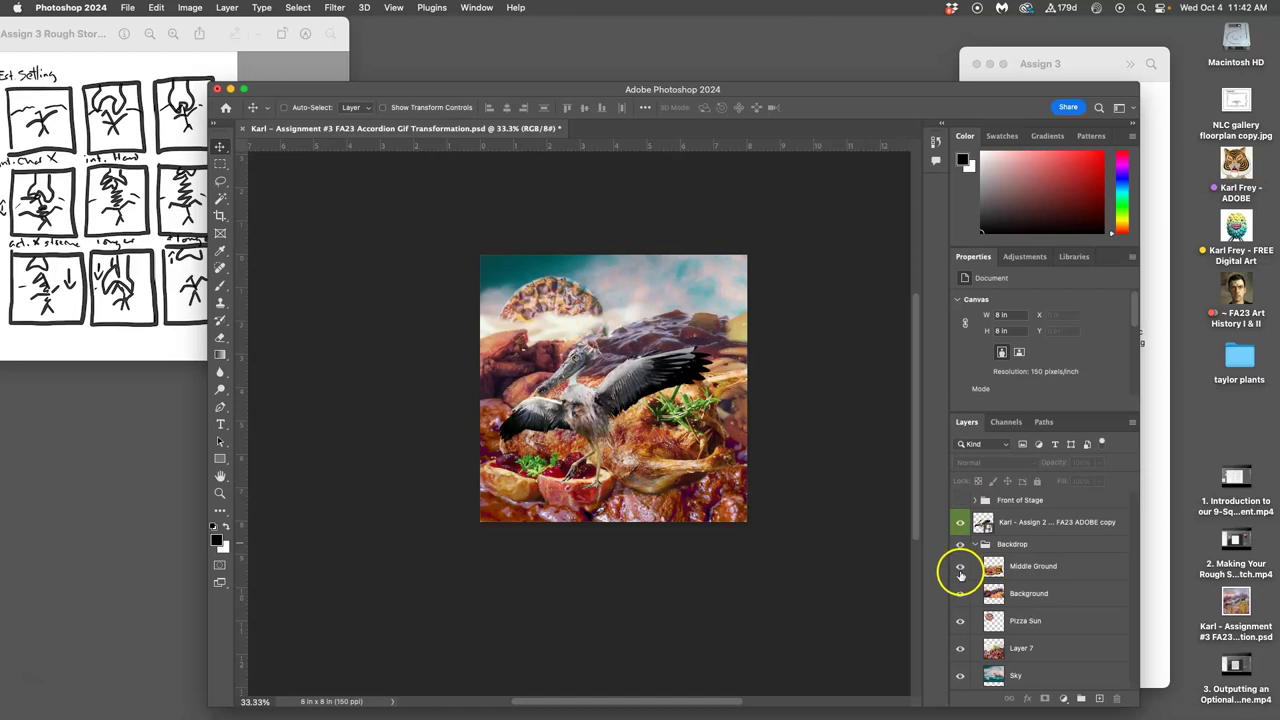
left_click(960, 570)
left_click(960, 570)
left_click(960, 570)
left_click(960, 570)
left_click(958, 597)
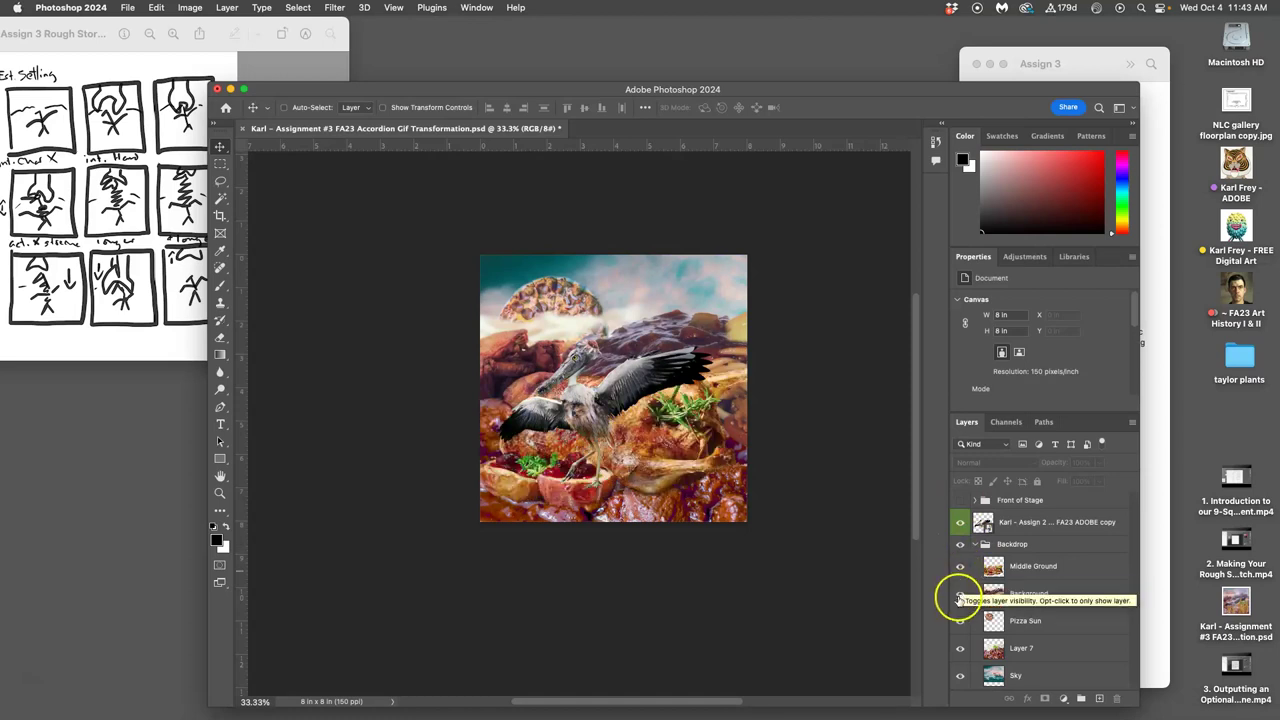
- Examine the Background and Pizza Sun layers in the Backdrop group by hiding and reshowing each one
mouse_move(1006, 523)
left_mouse_down()
mouse_move(1013, 577)
mouse_move(1010, 560)
left_mouse_up()
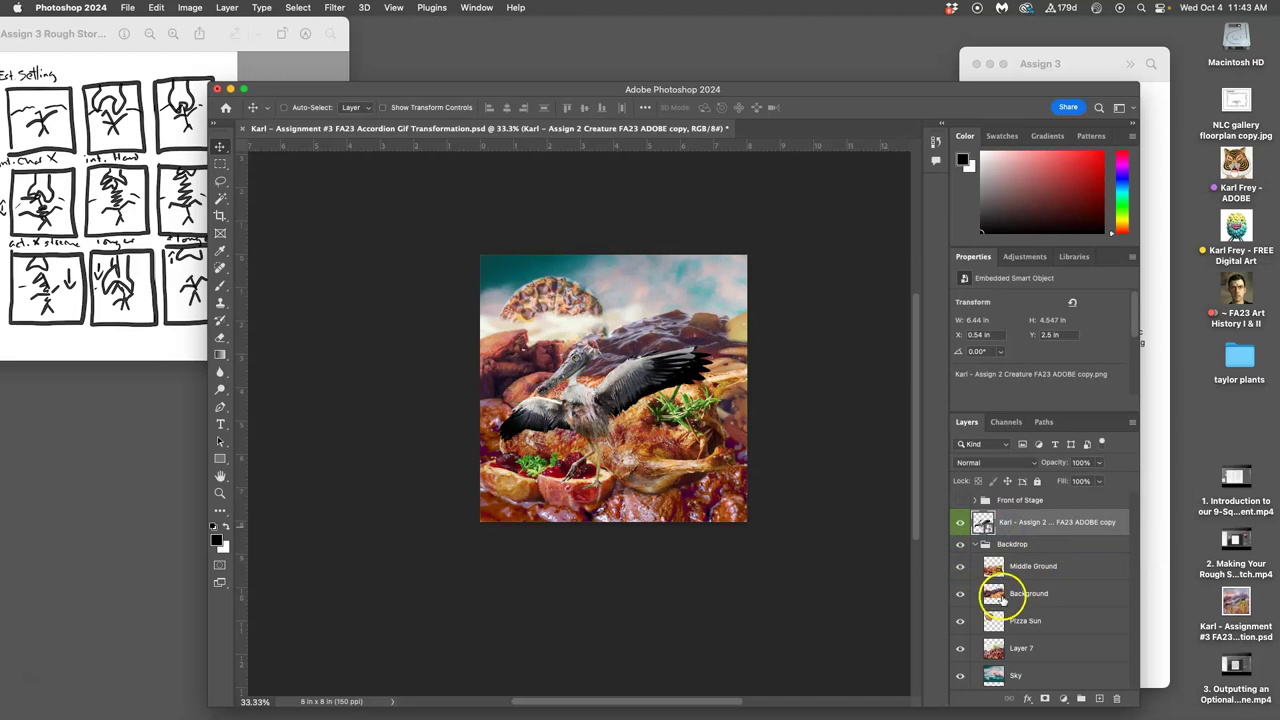
left_click(961, 597)
left_click(961, 597)
left_click(960, 625)
left_click(960, 625)
- Move the Pizza Sun layer up and left, mostly off the canvas, to about X -0.65 in, Y -2.86 in
left_click(1054, 627)
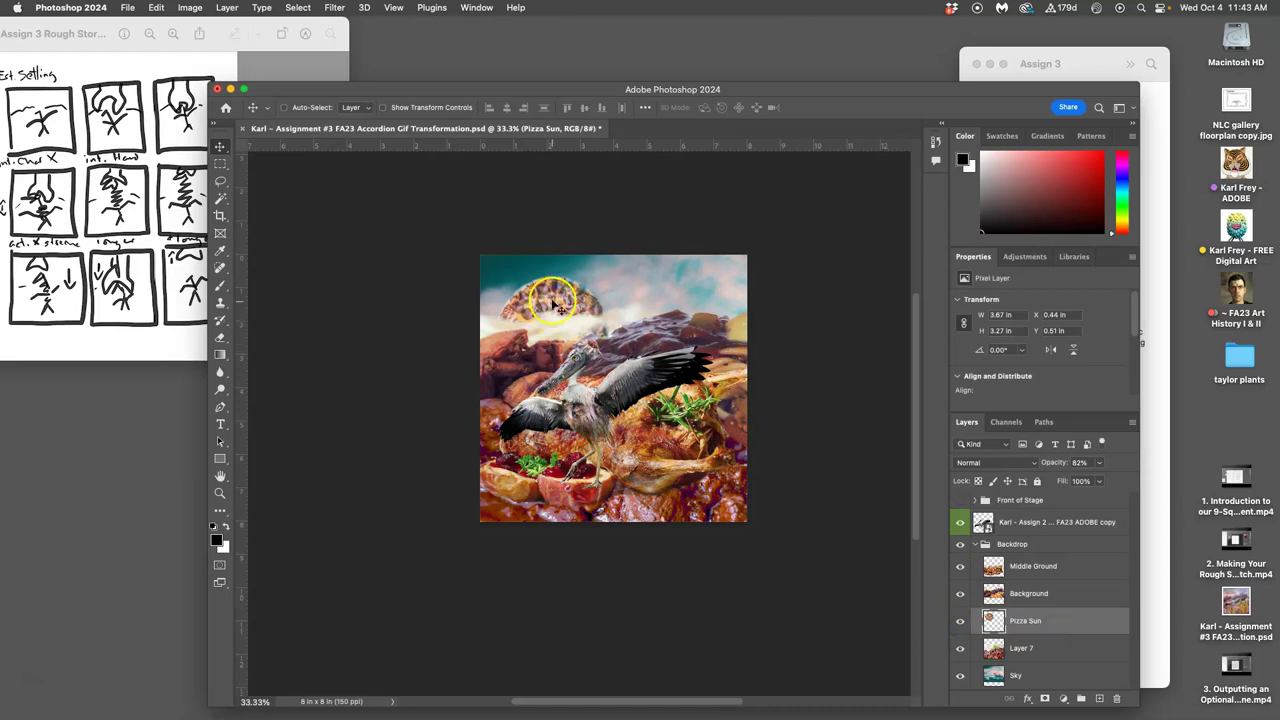
left_click_drag(556, 300, 500, 173)
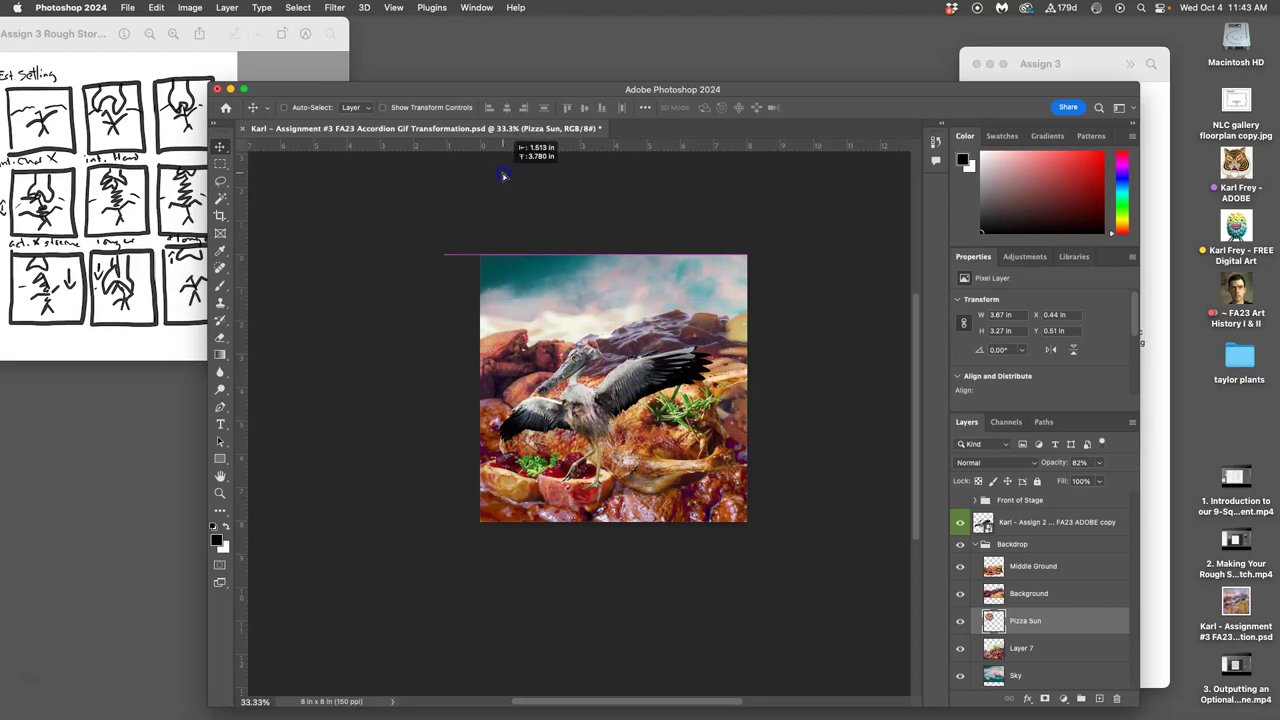
left_click_drag(503, 174, 516, 189)
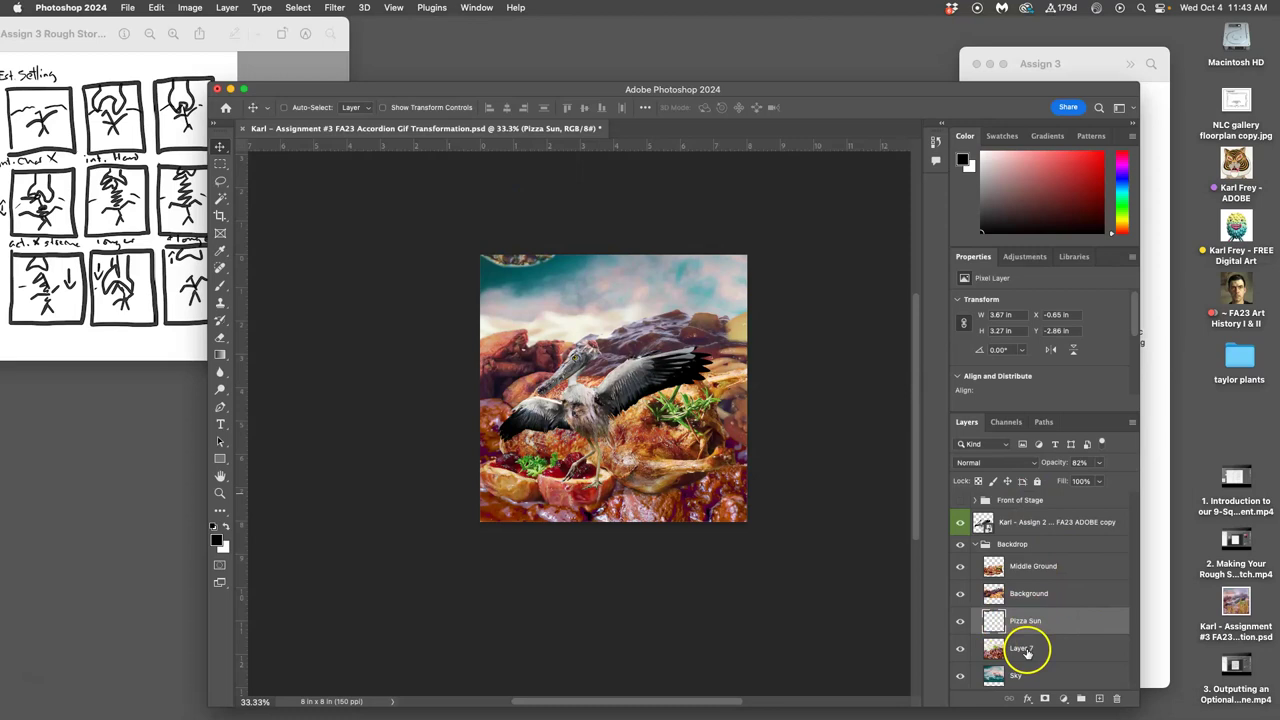
- Examine Layer 7 and the Sky layer by hiding and reshowing each one
left_click(960, 649)
left_click(960, 649)
left_click(960, 676)
left_click(961, 677)
left_click(961, 677)
left_click(962, 677)
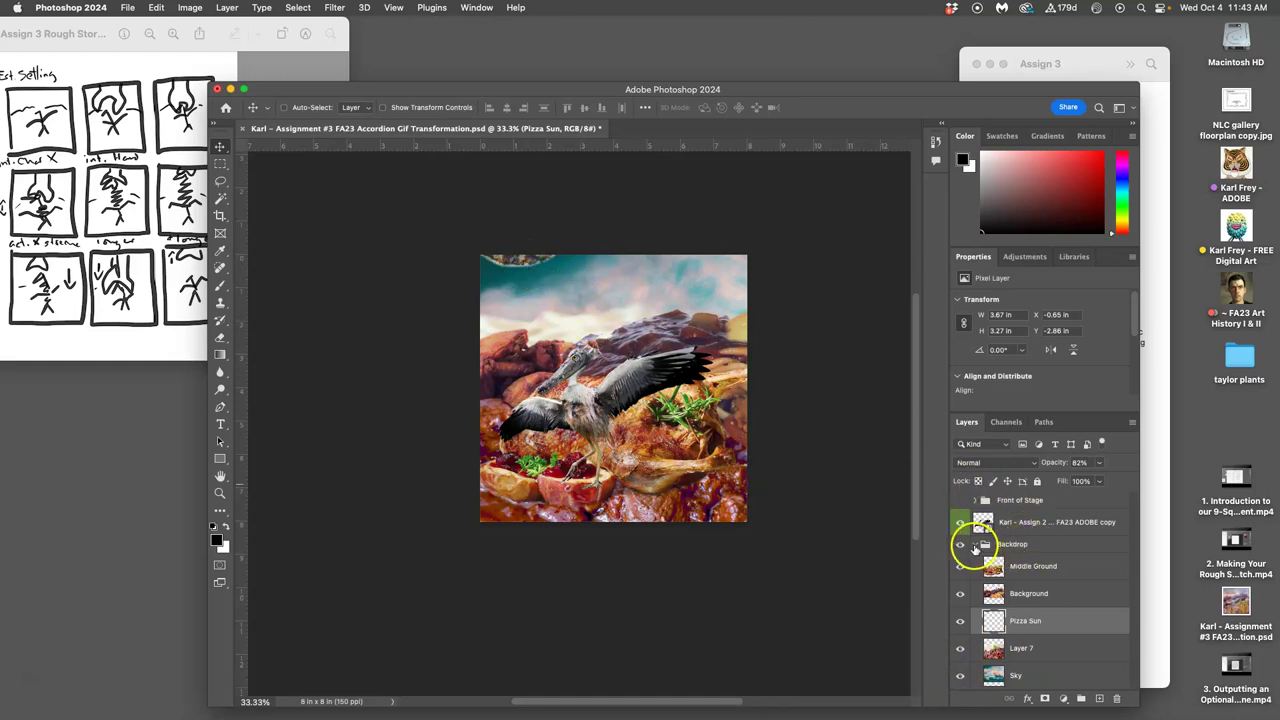
- Hide the Pizza Sun layer and make the Front of Stage group visible again
left_click(959, 623)
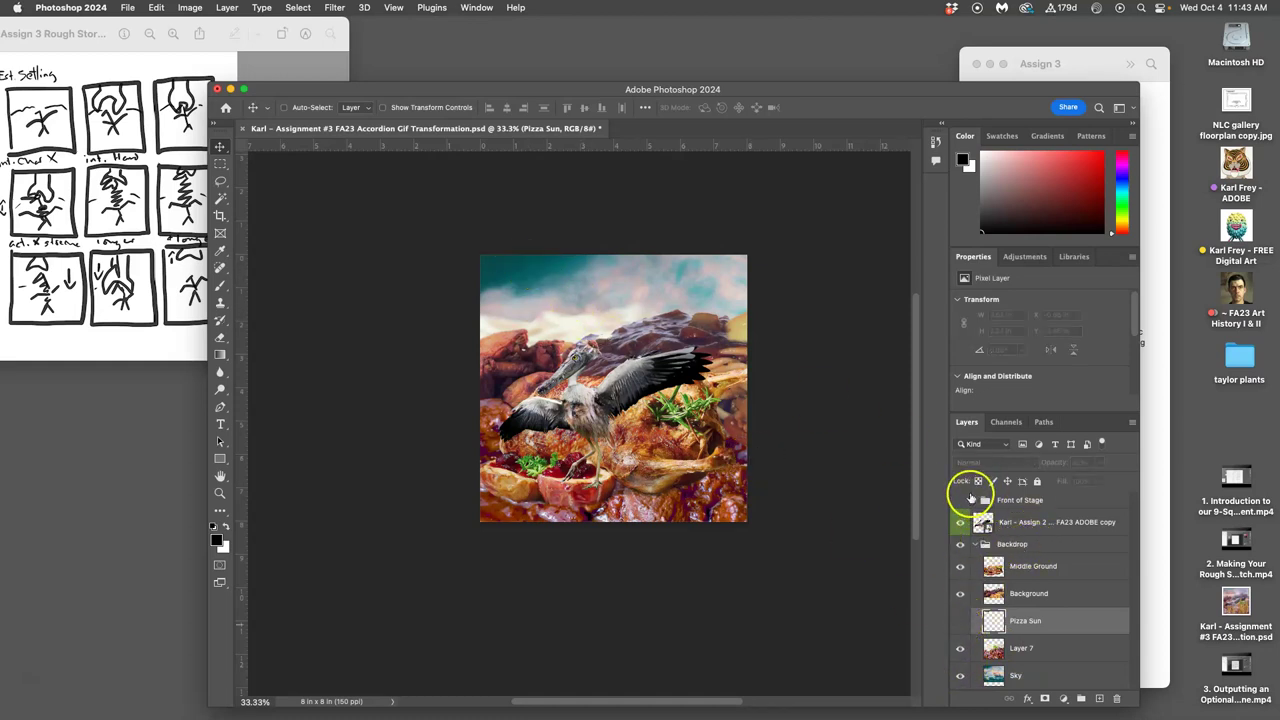
left_click(960, 500)
left_click(960, 500)
left_click(960, 500)
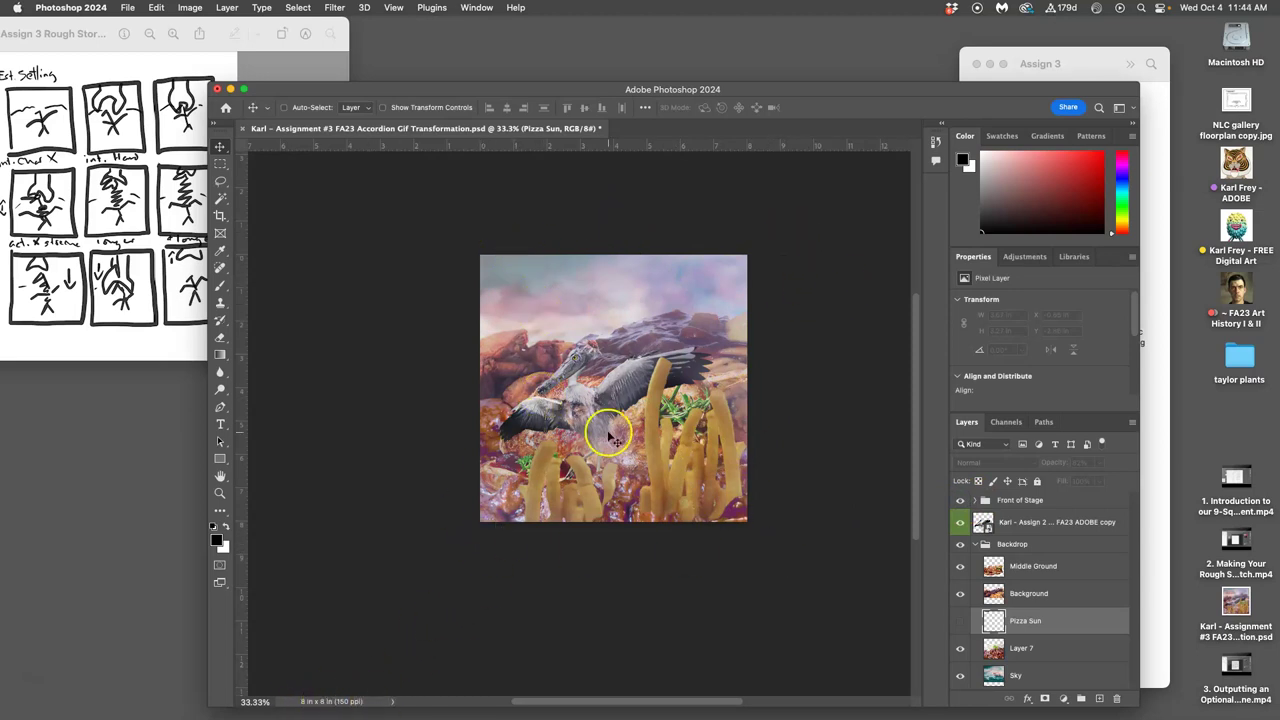
- Switch to Preview to consult the rough storyboard sketch, and return to the Photoshop document
left_click(38, 122)
key("super+alt+c")
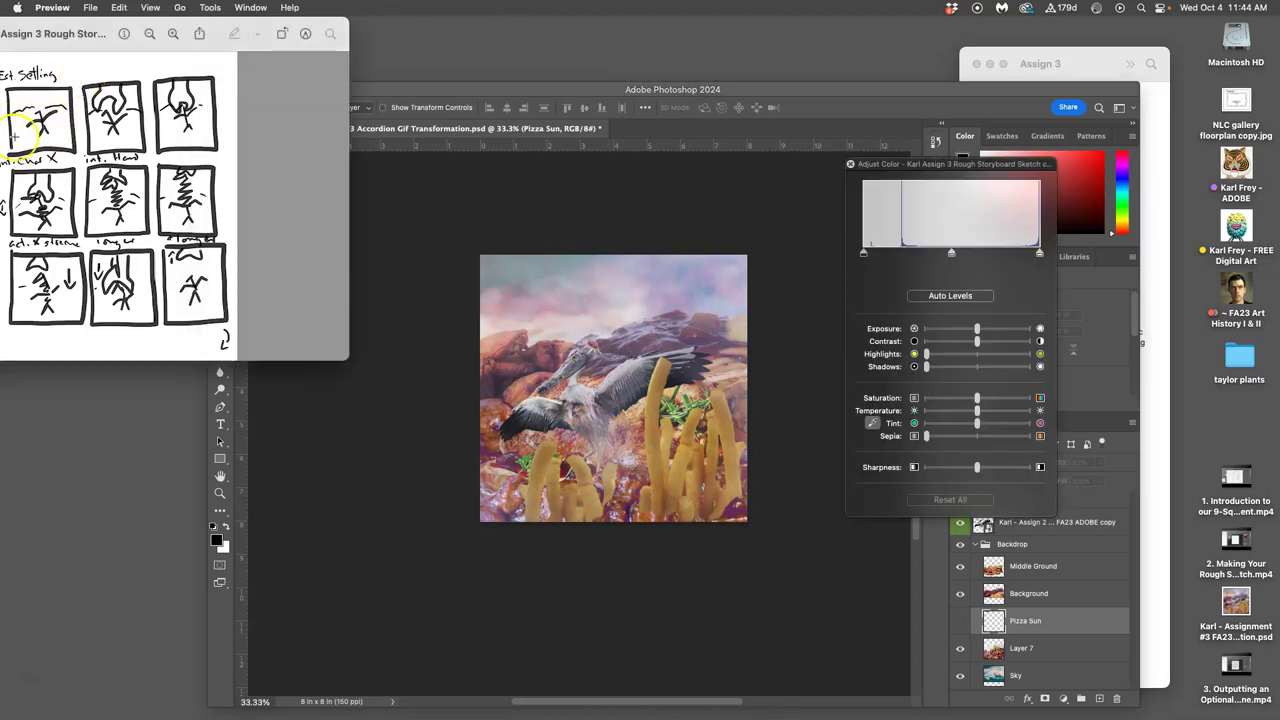
left_click(503, 206)
- Place a horizontal guide along the top edge of the canvas
left_click_drag(610, 147, 612, 256)
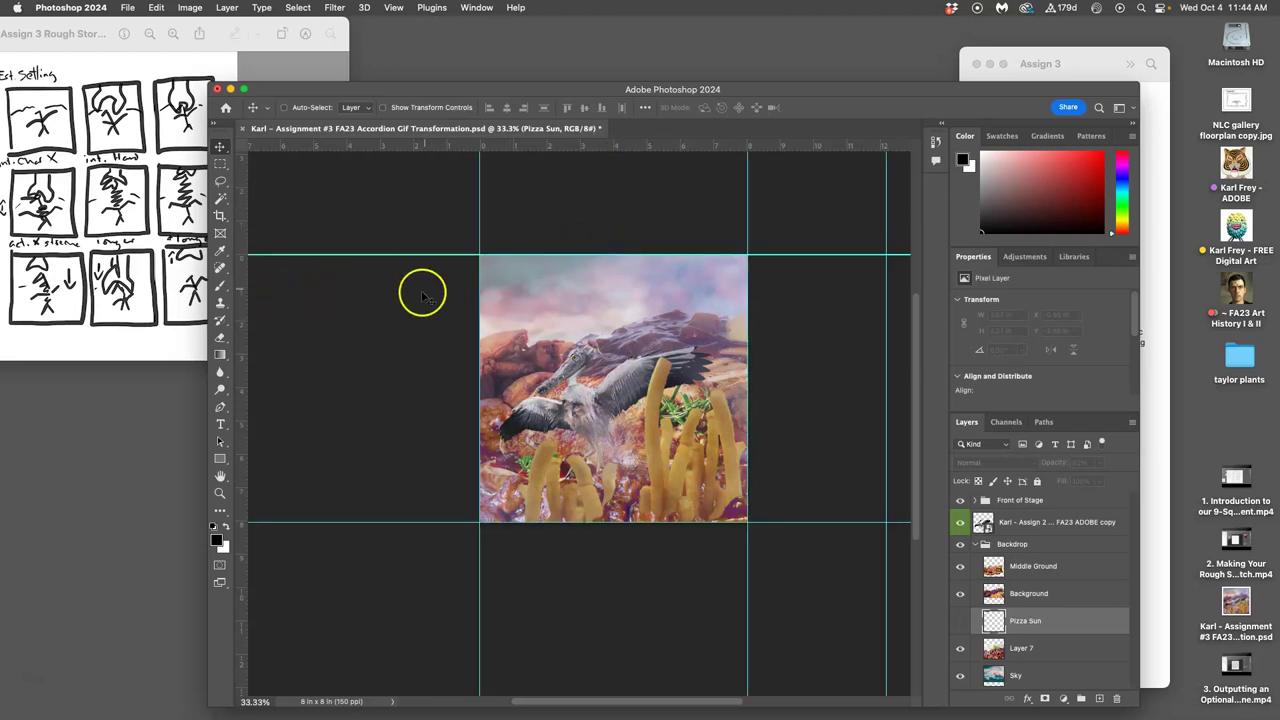
- Remove the stray vertical guide beyond the canvas's right edge and shift the document window aside
left_click_drag(888, 291, 201, 298)
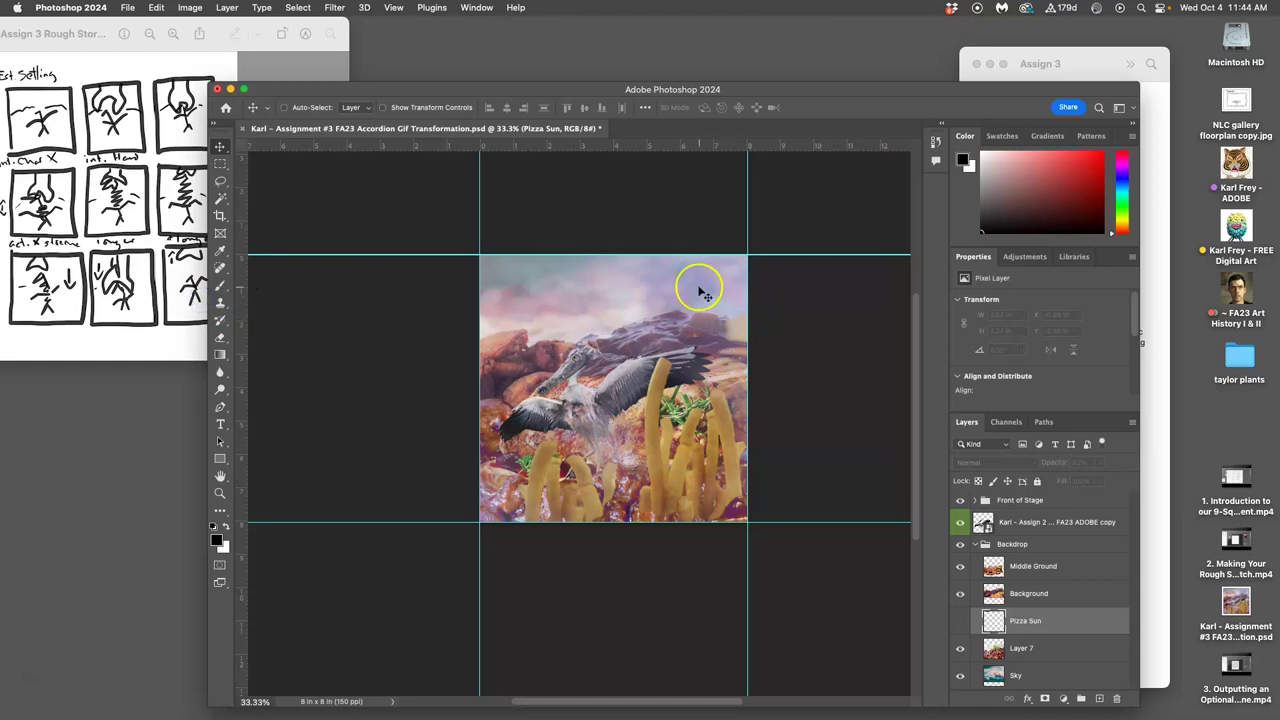
left_click_drag(360, 94, 299, 71)
- Save the layered document under a new name on the Desktop in Photoshop format, adding ASSETS after "Assignment #3"
left_click(128, 8)
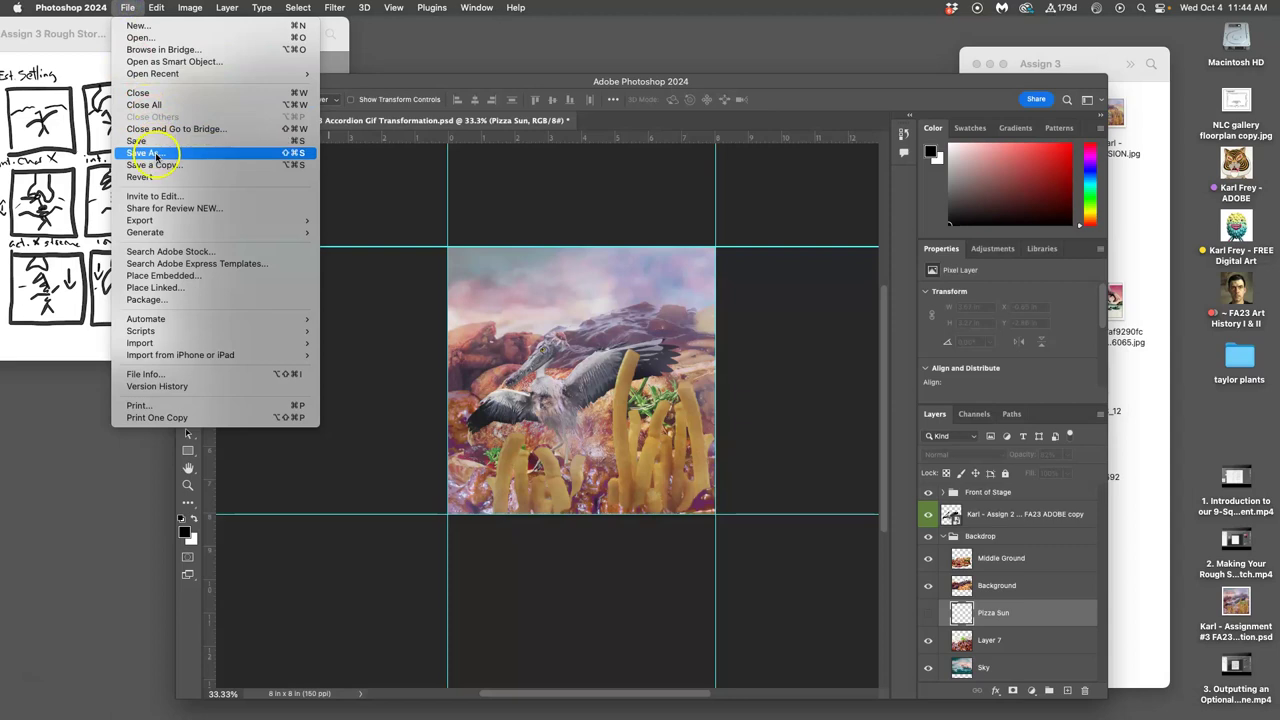
left_click(200, 163)
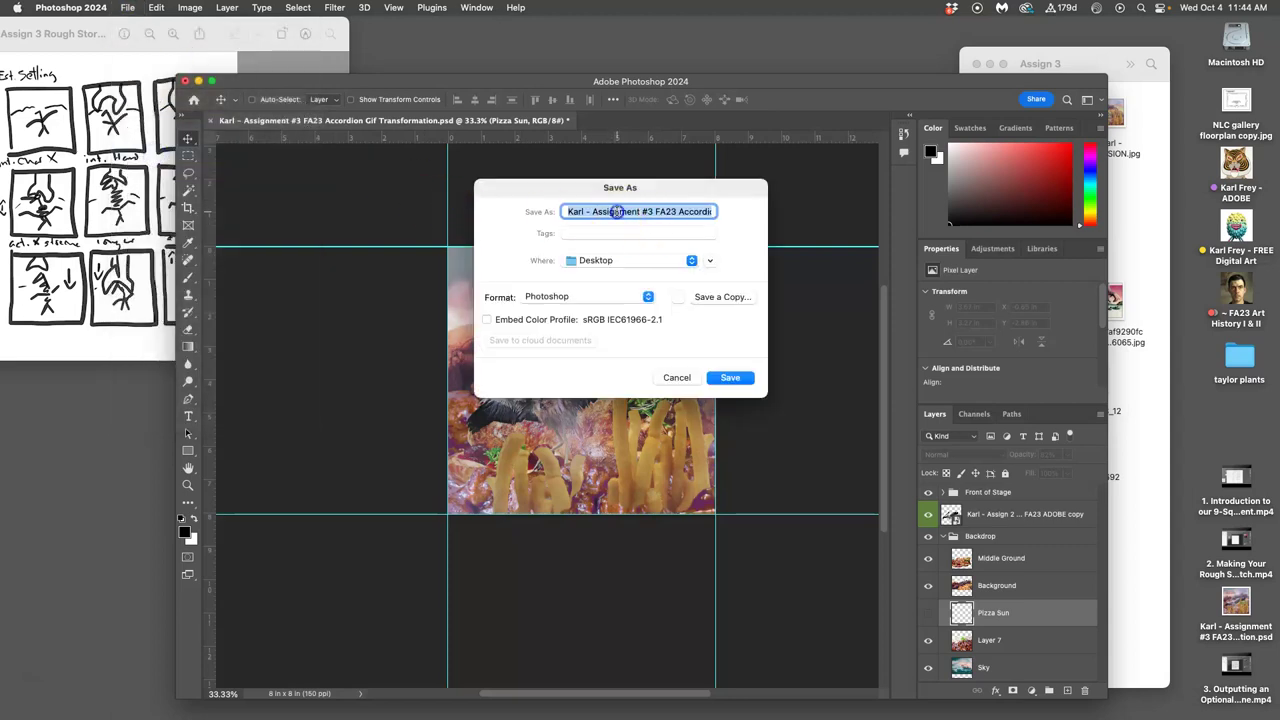
left_click(628, 211)
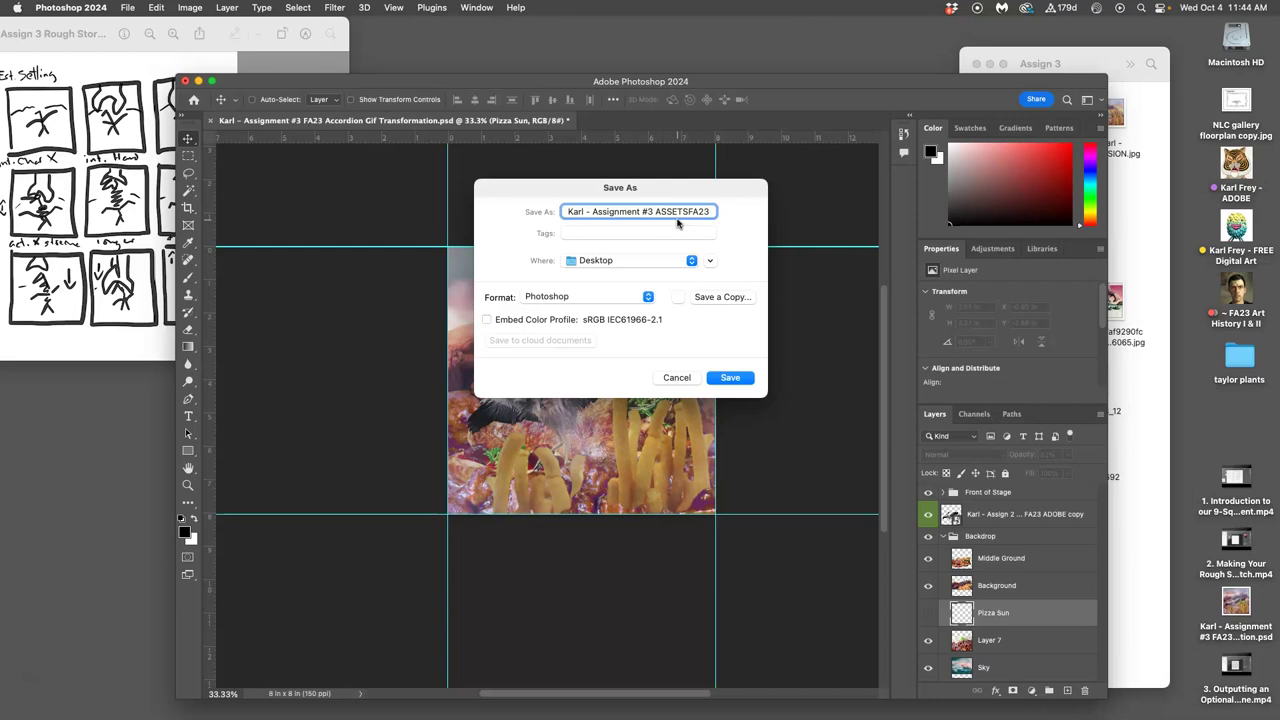
left_click(737, 375)
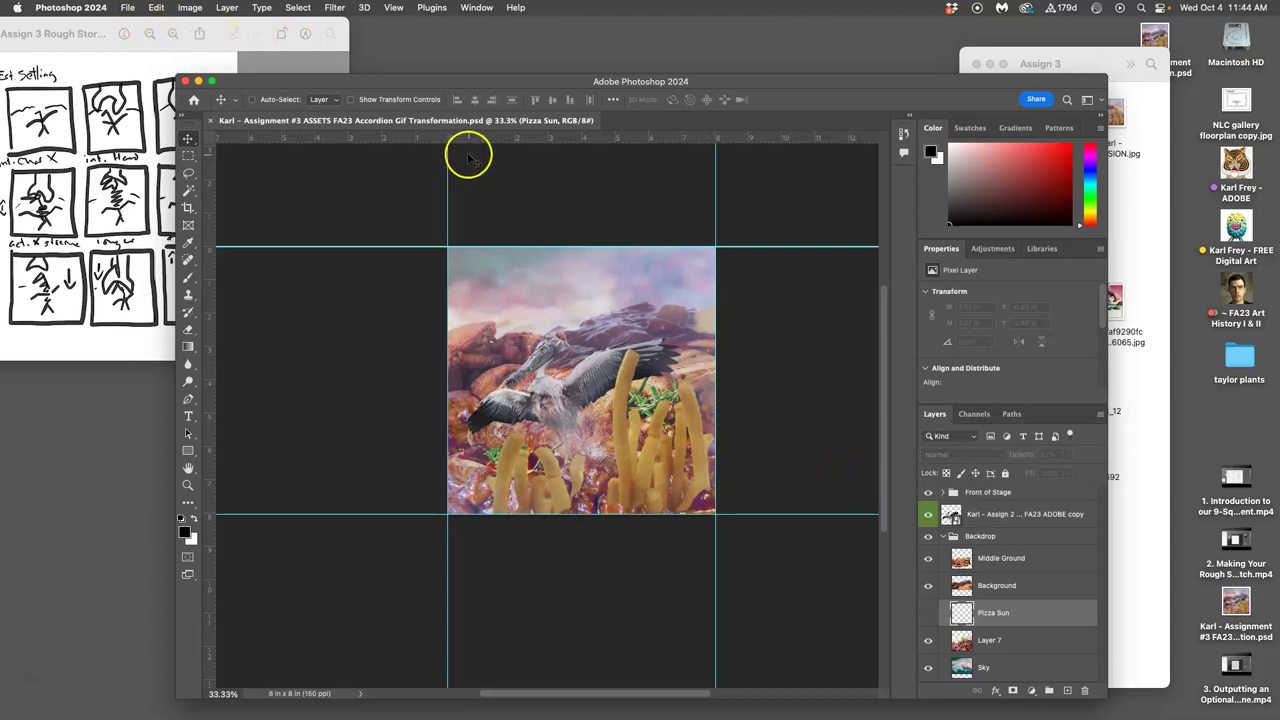
- Tag the new ASSETS file on the Desktop green and return to the document
key("F11")
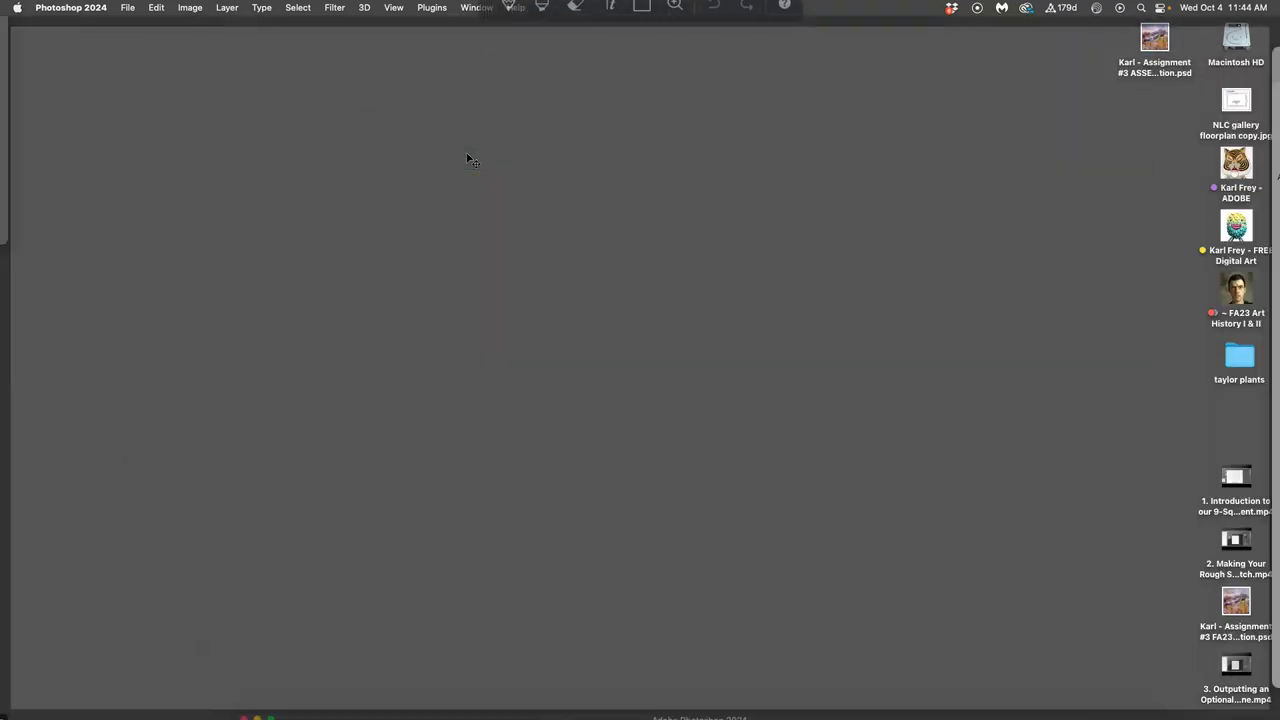
right_click(1152, 62)
left_click(844, 263)
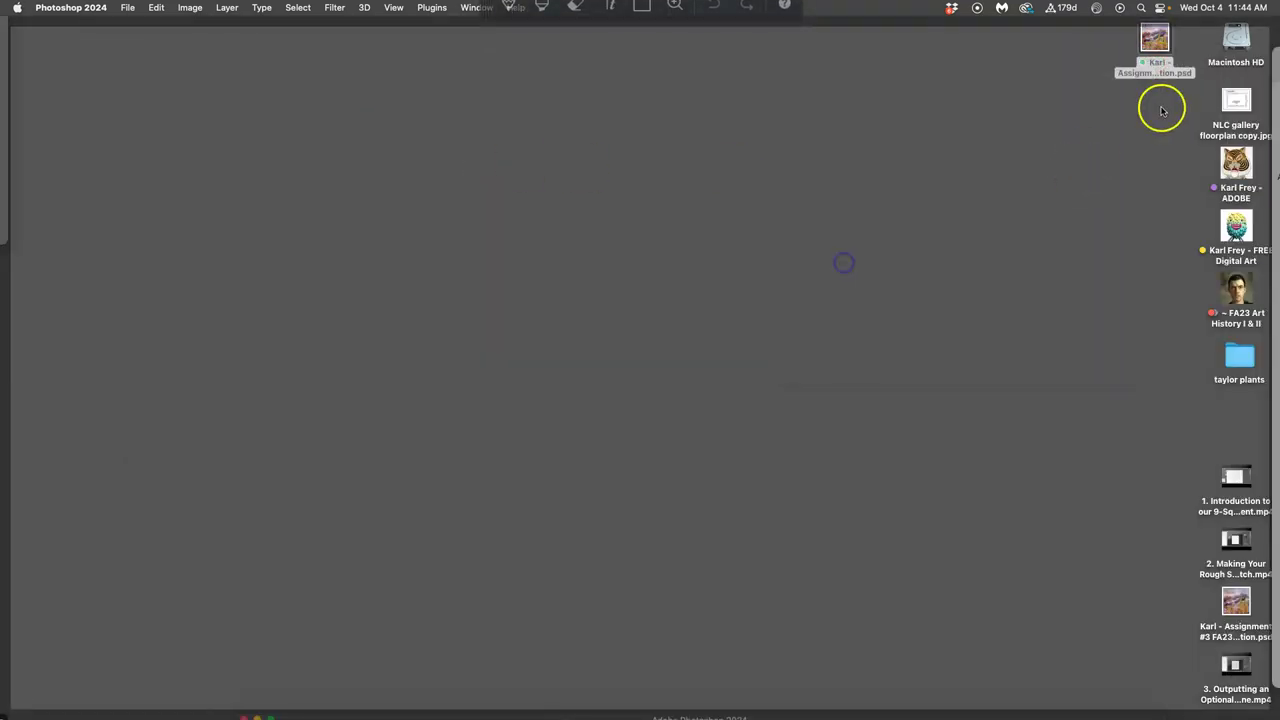
key("F11")
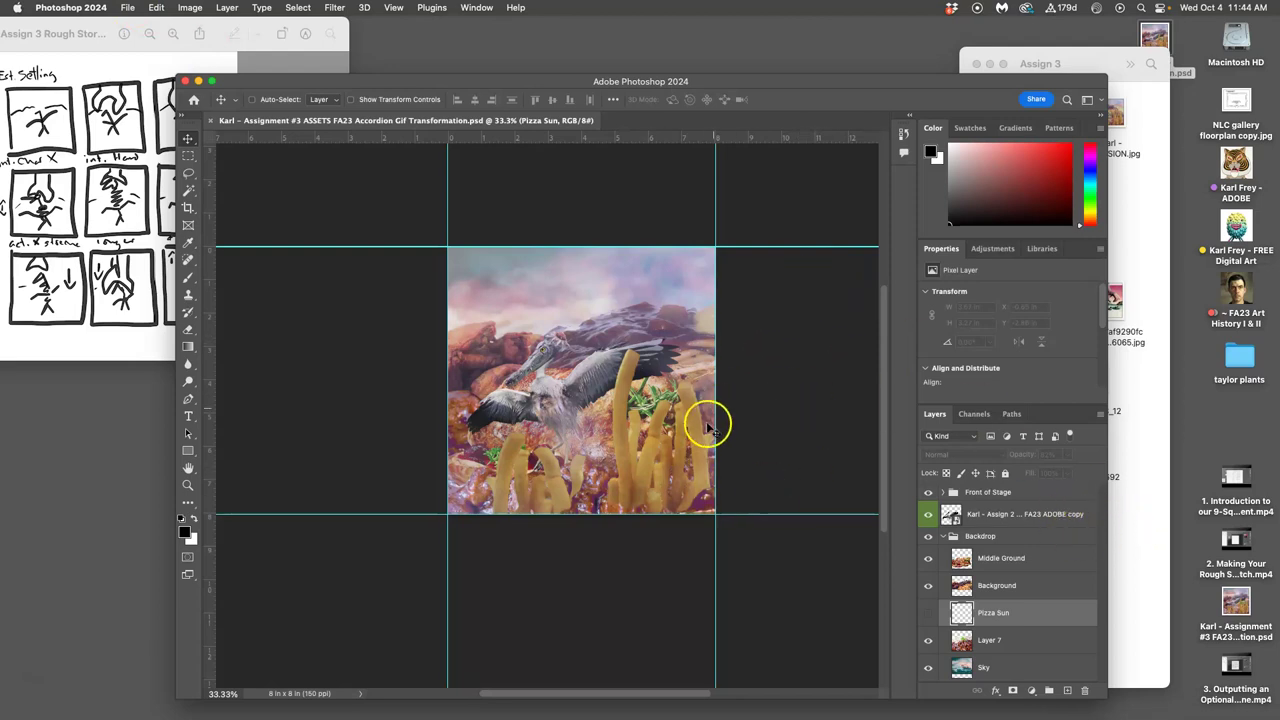
- Flatten the image into a single background layer, discarding the hidden layers
left_click(229, 8)
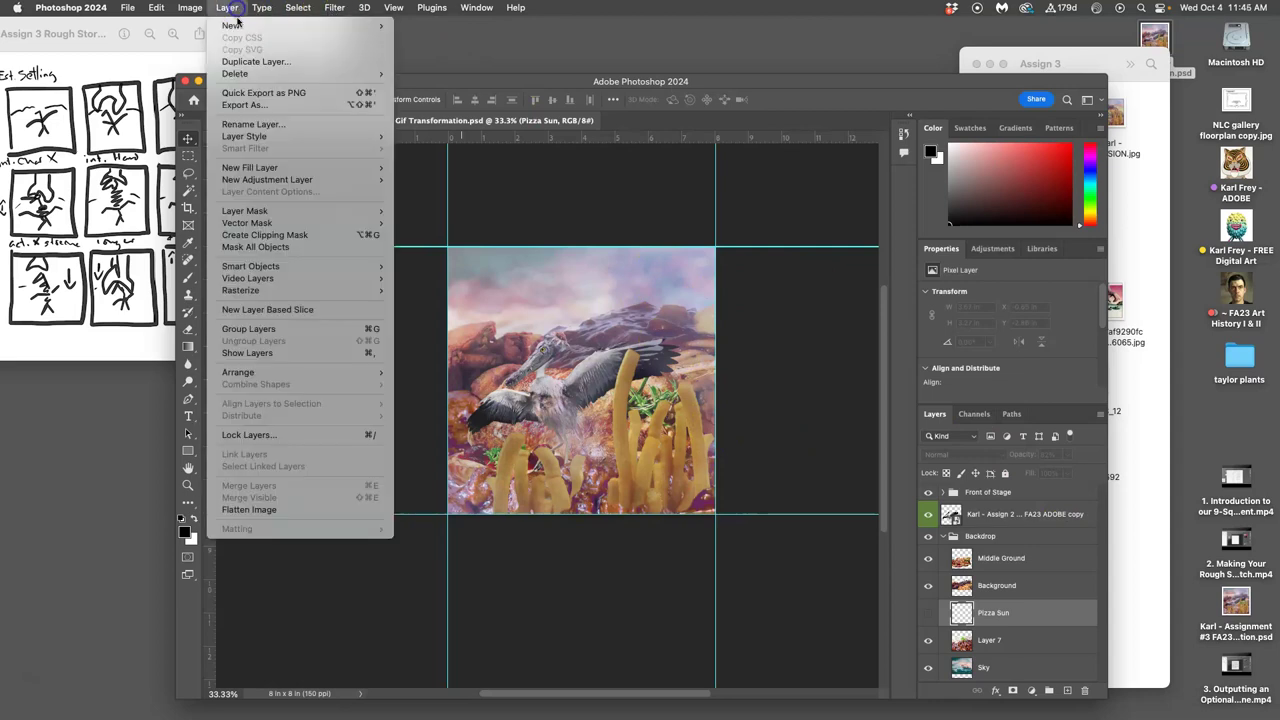
left_click(272, 510)
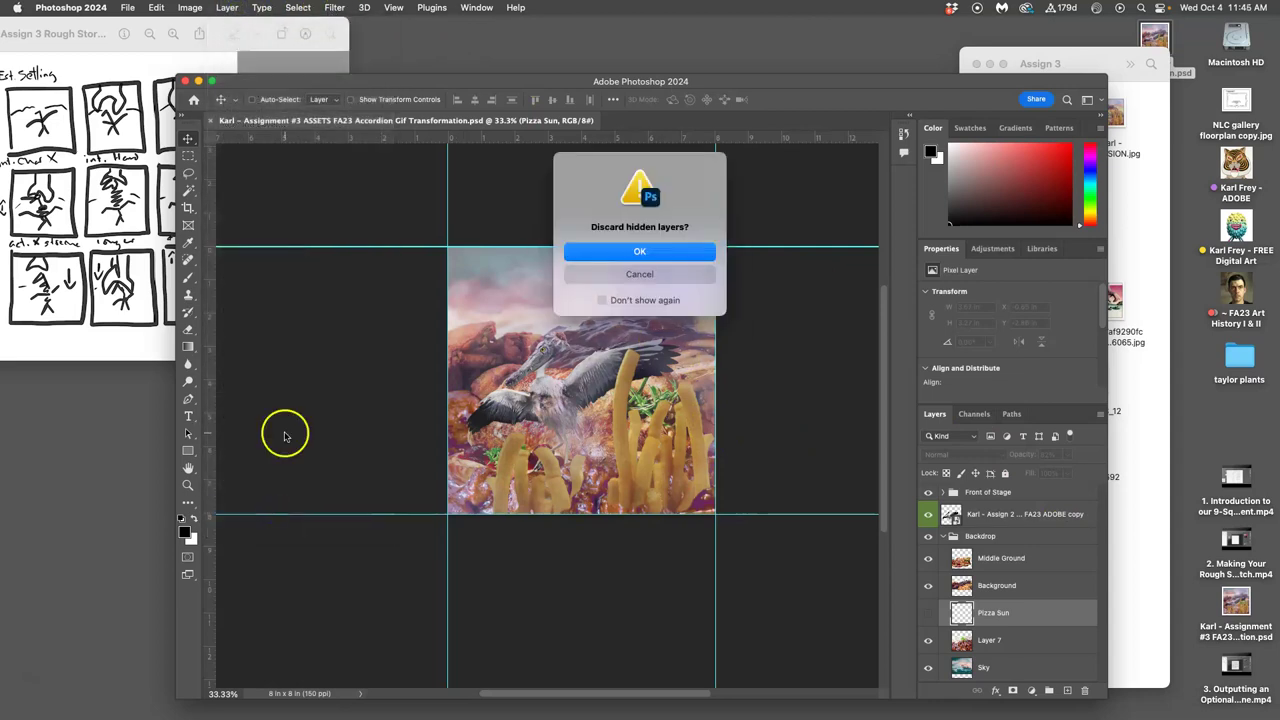
left_click(655, 249)
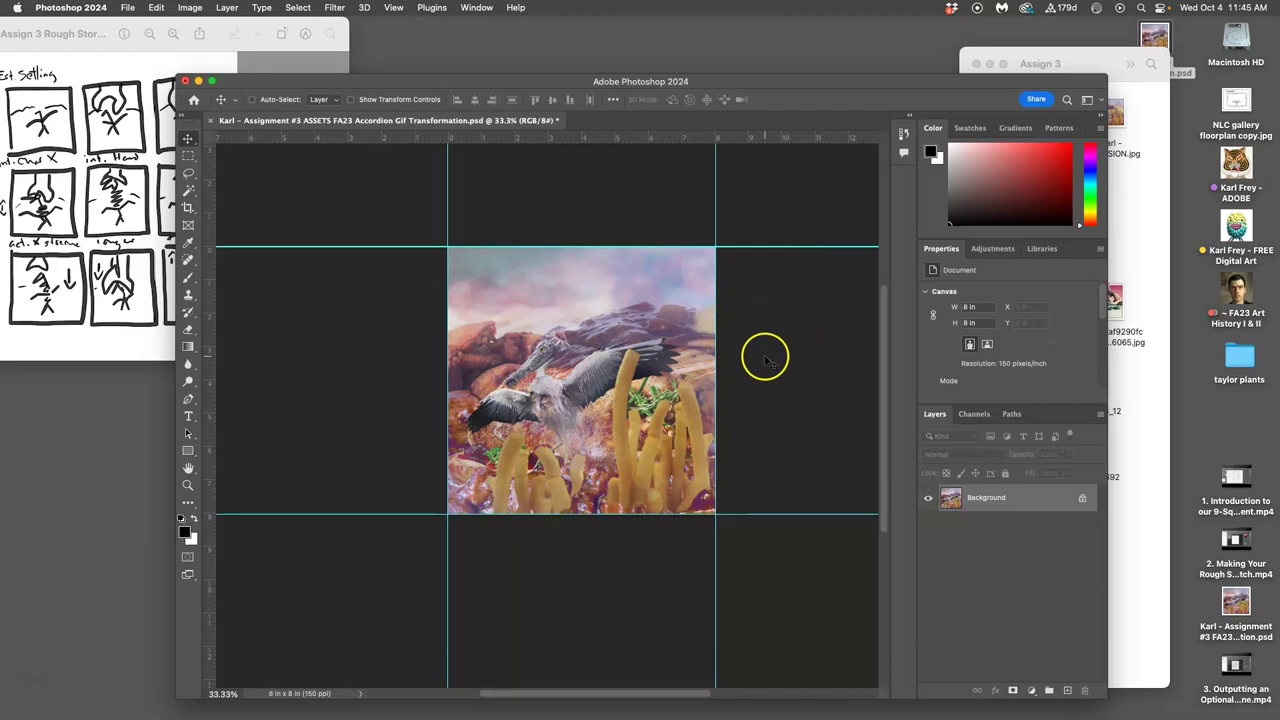
- Save the flattened image as a separate Photoshop file on the Desktop, replacing ASSETS with STAGE in its name
left_click(128, 8)
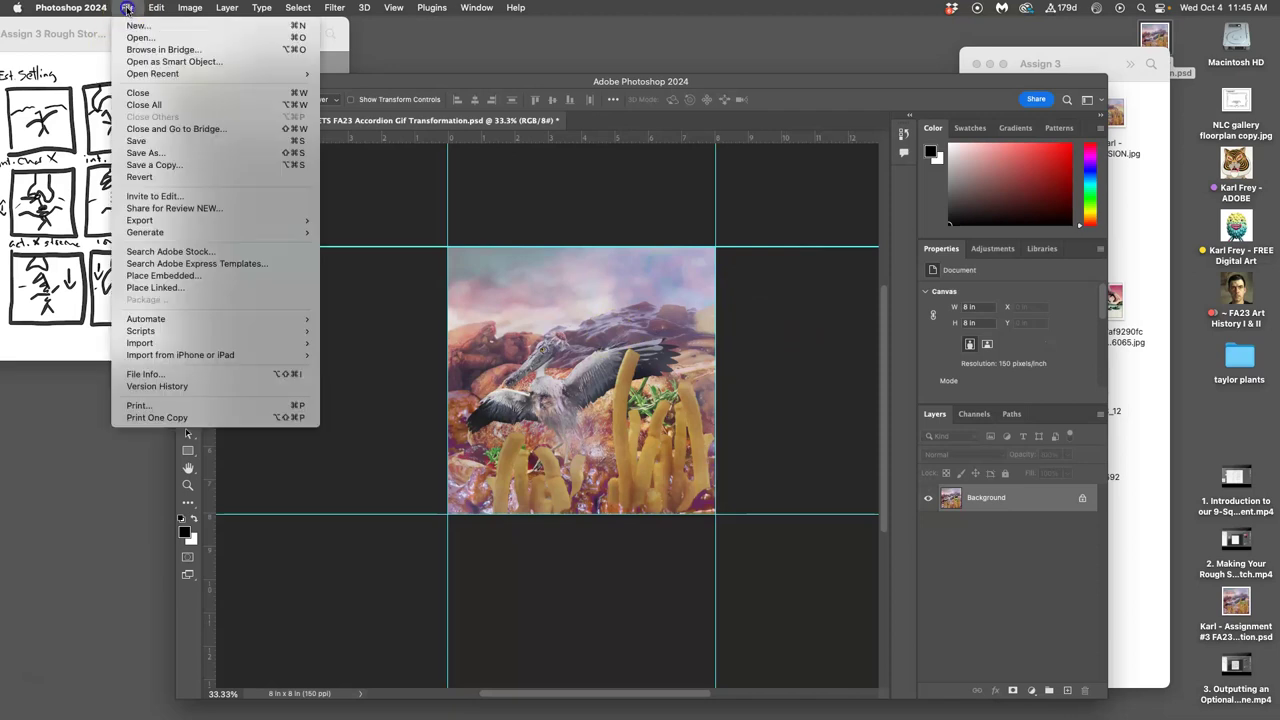
left_click(142, 152)
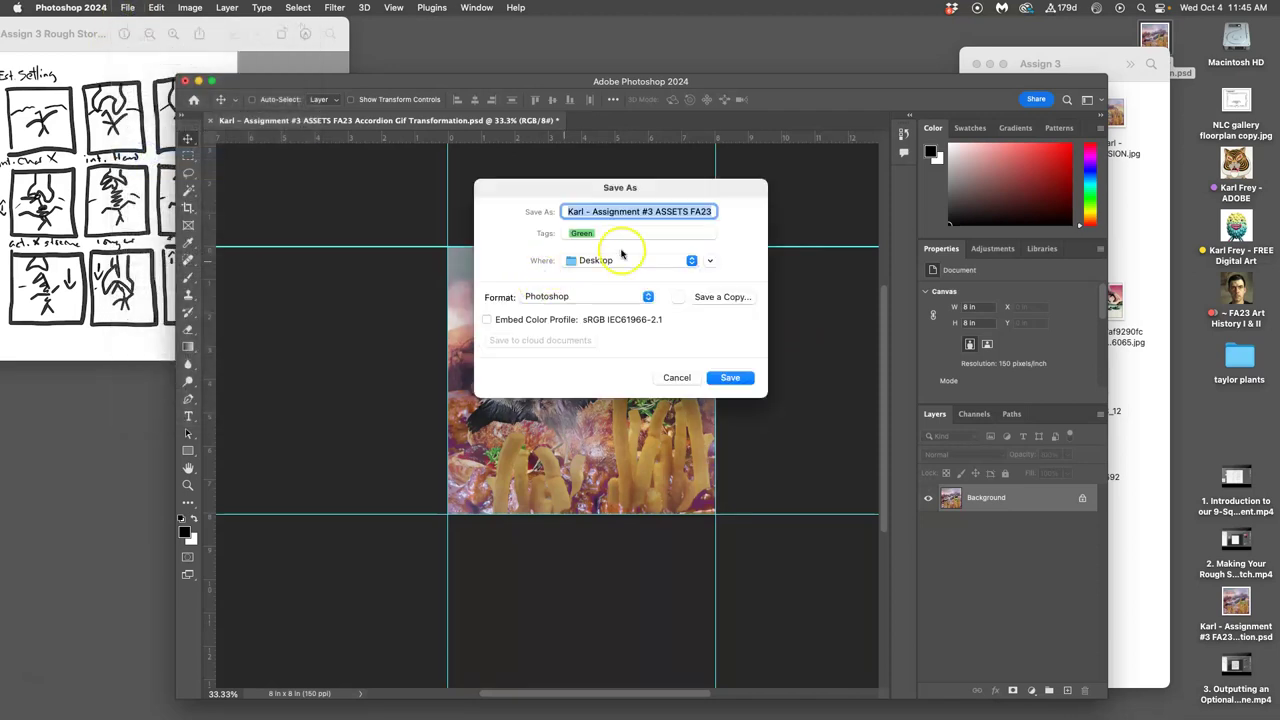
left_click(654, 213)
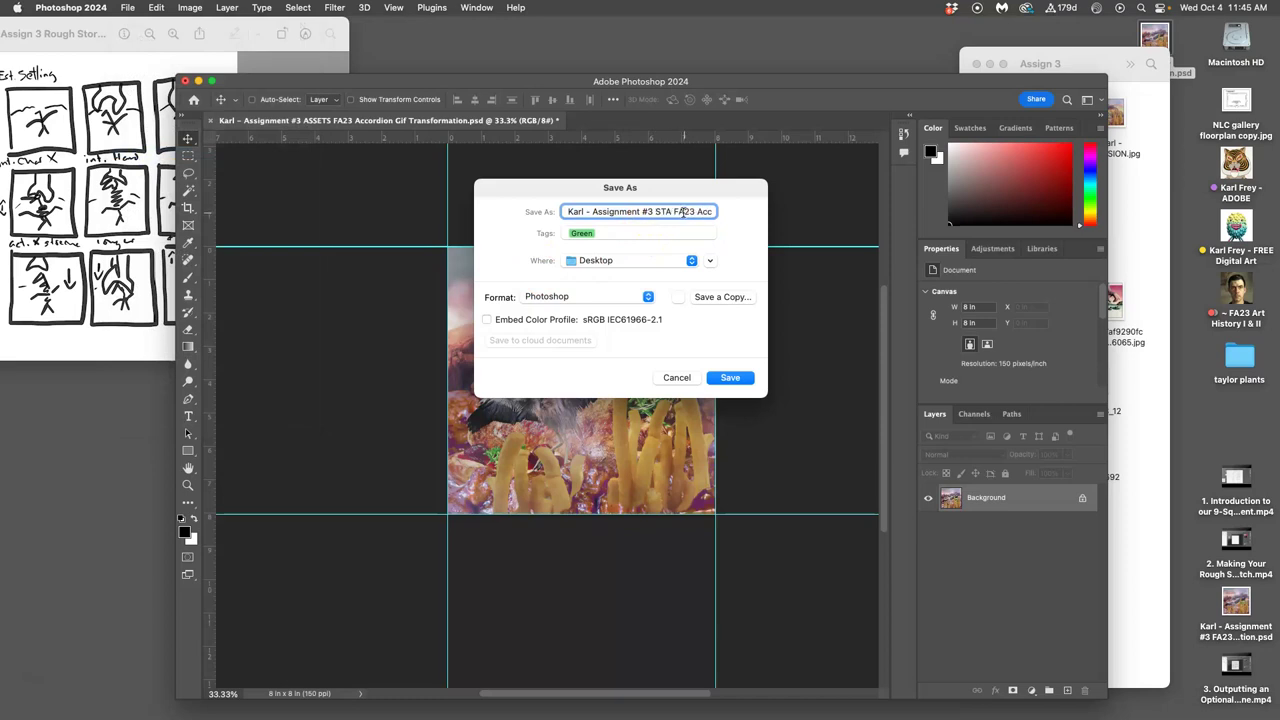
left_click(733, 377)
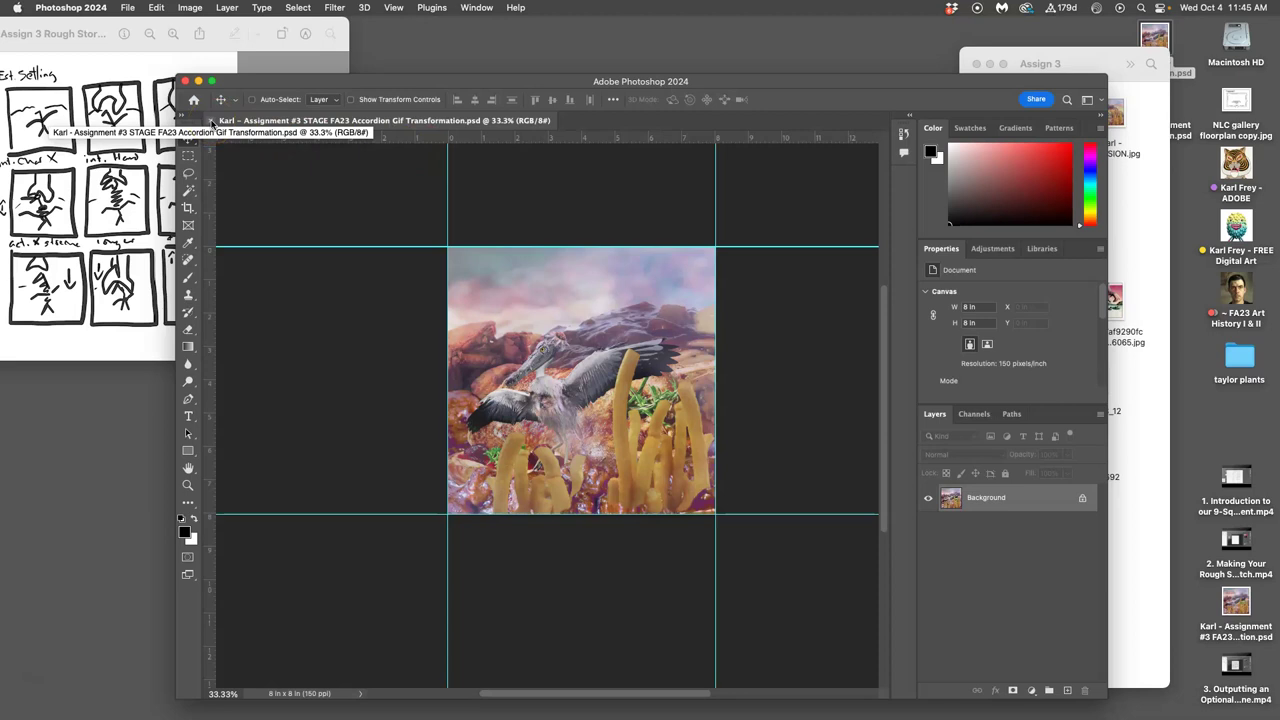
- Close the flattened STAGE document and tag its file on the Desktop blue
left_click(211, 121)
left_click(211, 121)
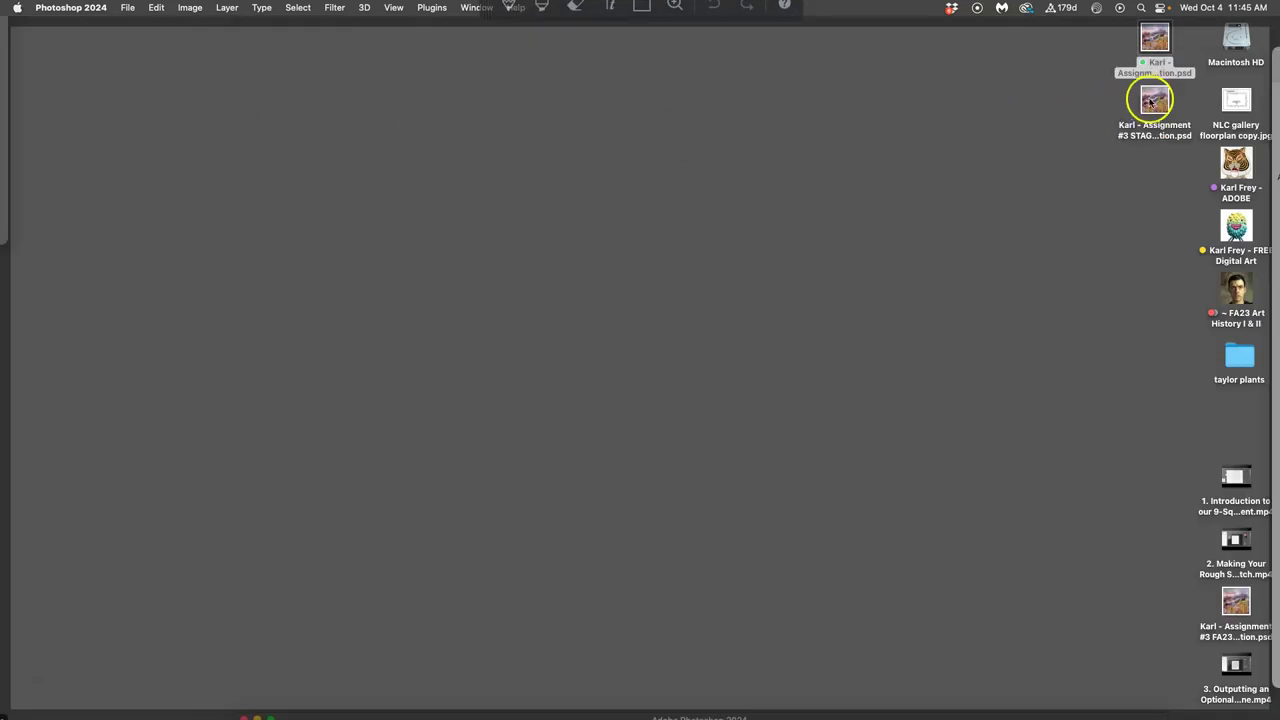
right_click(1152, 98)
left_click(870, 303)
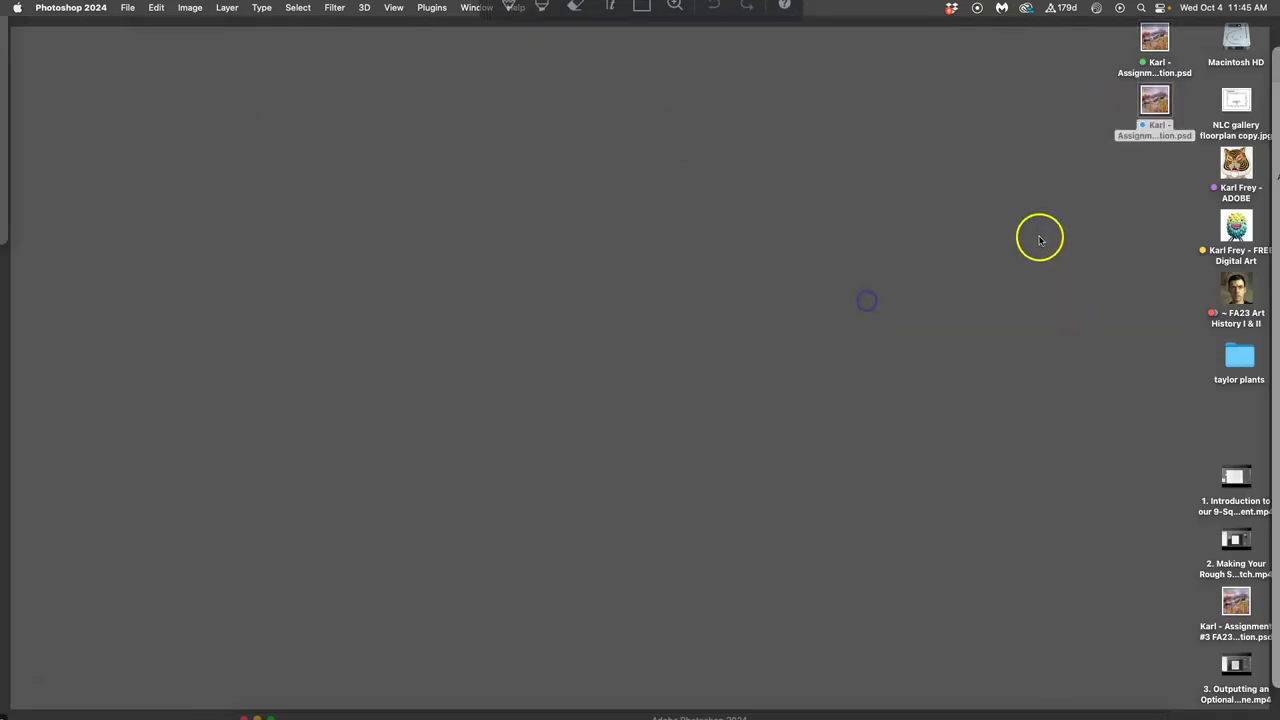
- Reopen the green-tagged ASSETS file at 50% zoom and select the Backdrop group, leaving it expanded
double_click(1155, 38)
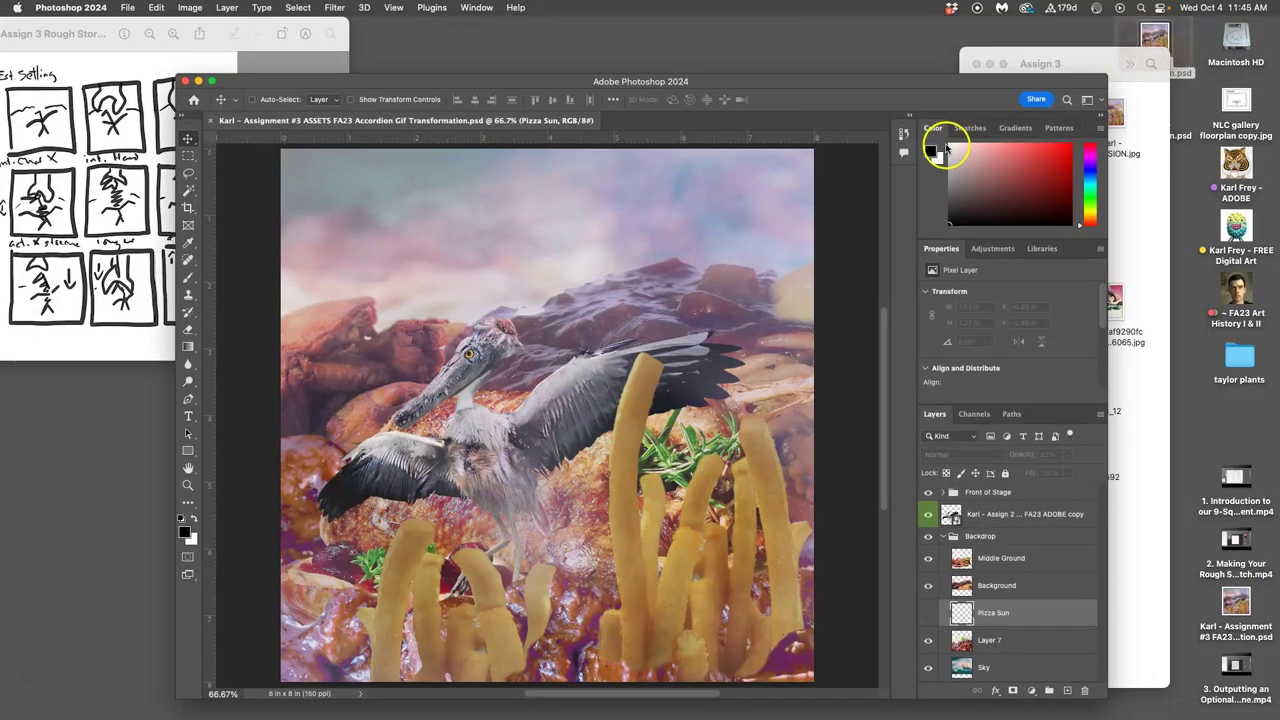
key("super+minus")
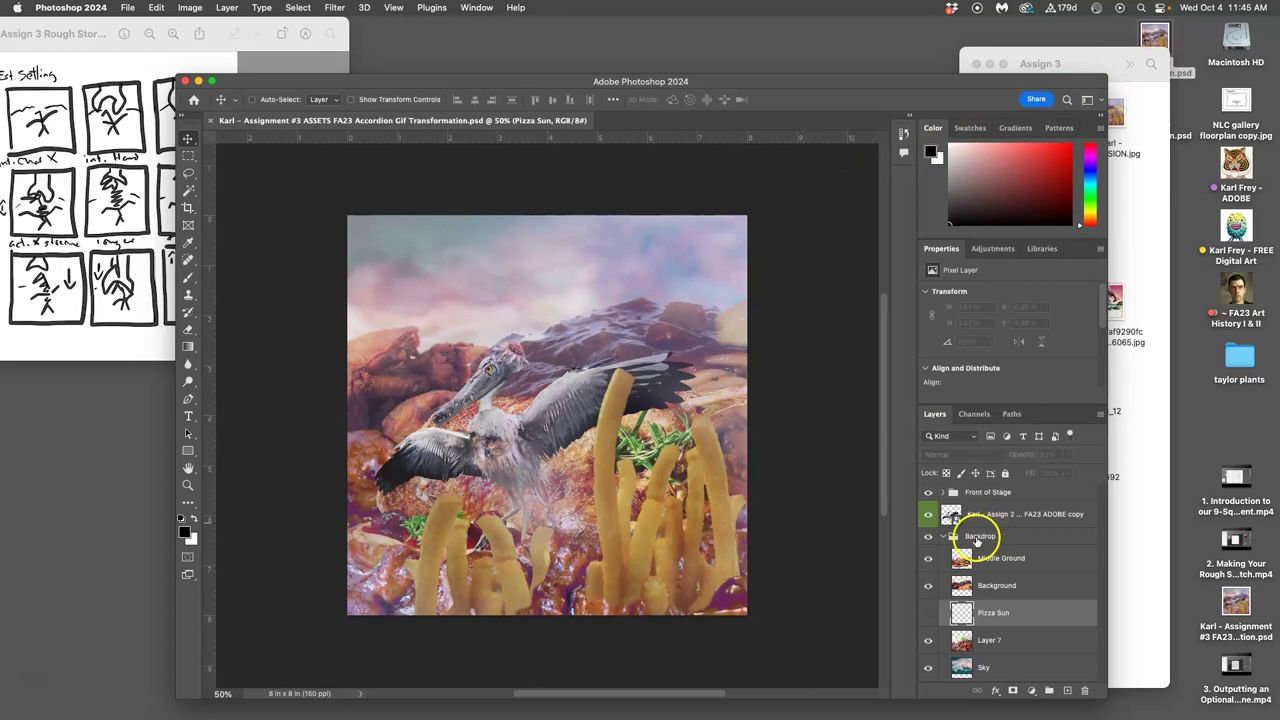
left_click(942, 537)
left_click(942, 537)
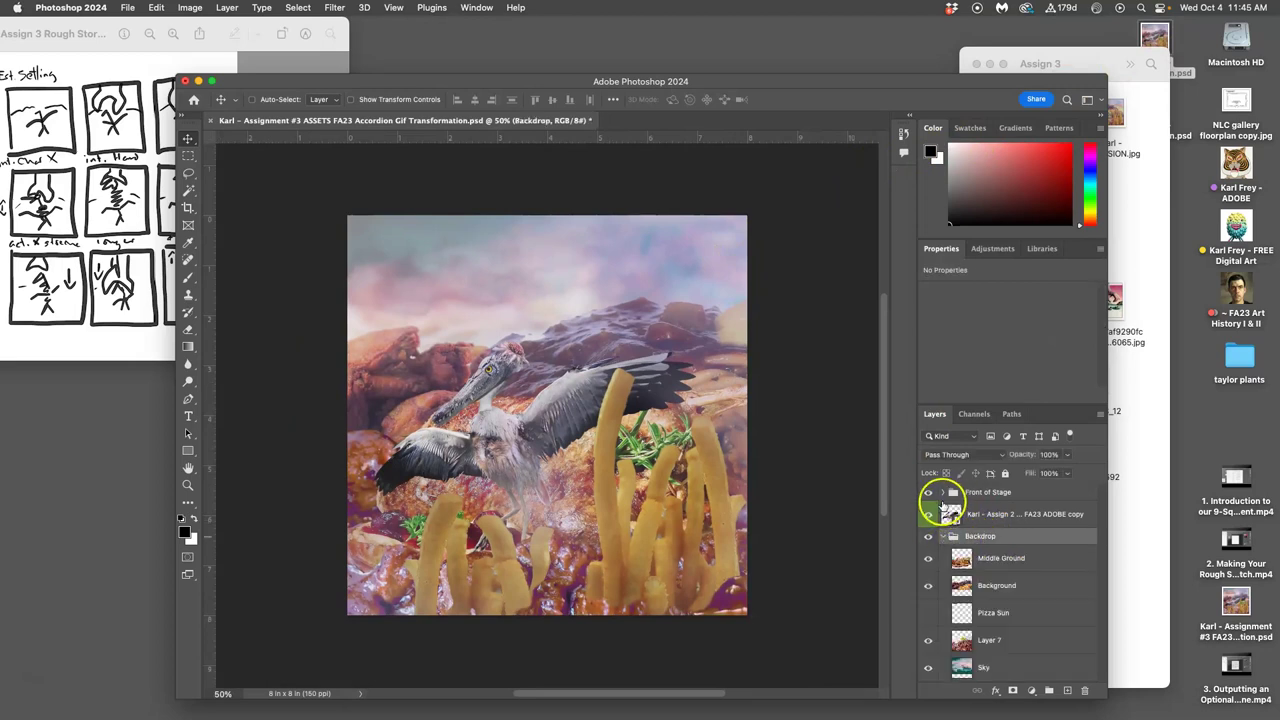
- Place the hand illustration from the Assignment 3 folder over the composition and bring its layer to the top of the stack
left_click(122, 120)
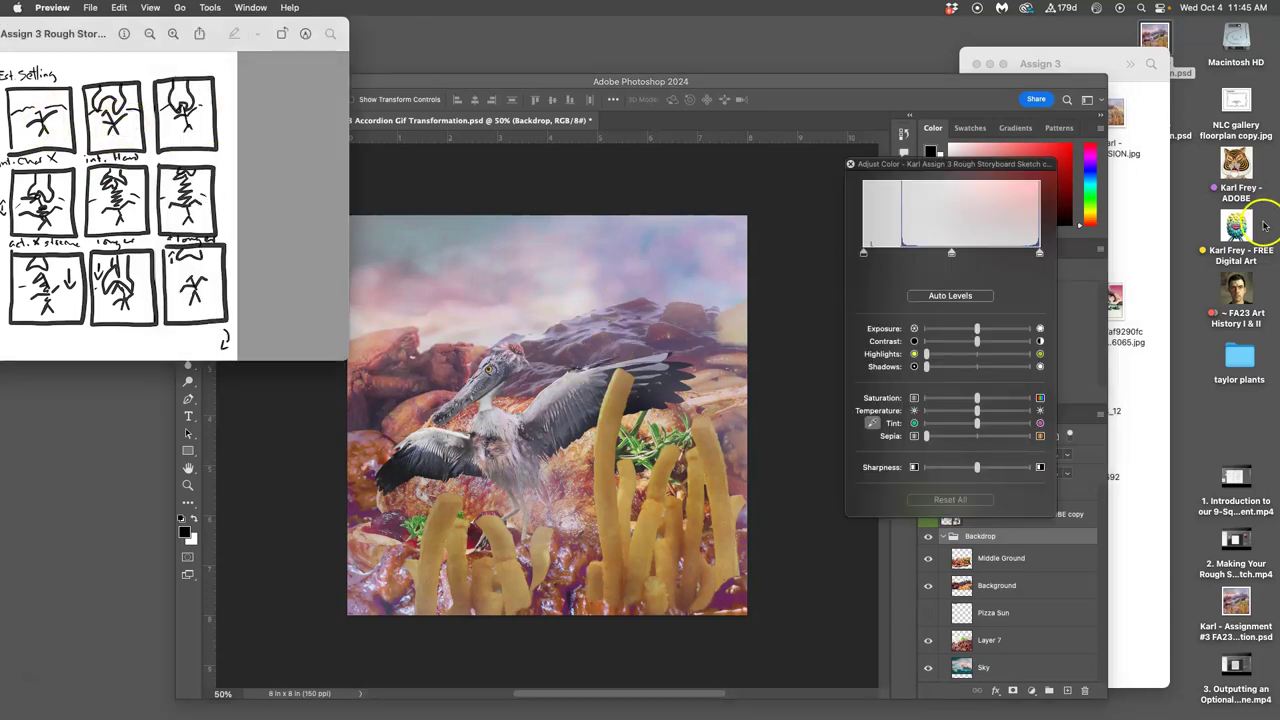
left_click(1157, 245)
left_click_drag(1135, 302, 478, 400)
left_click_drag(573, 342, 544, 322)
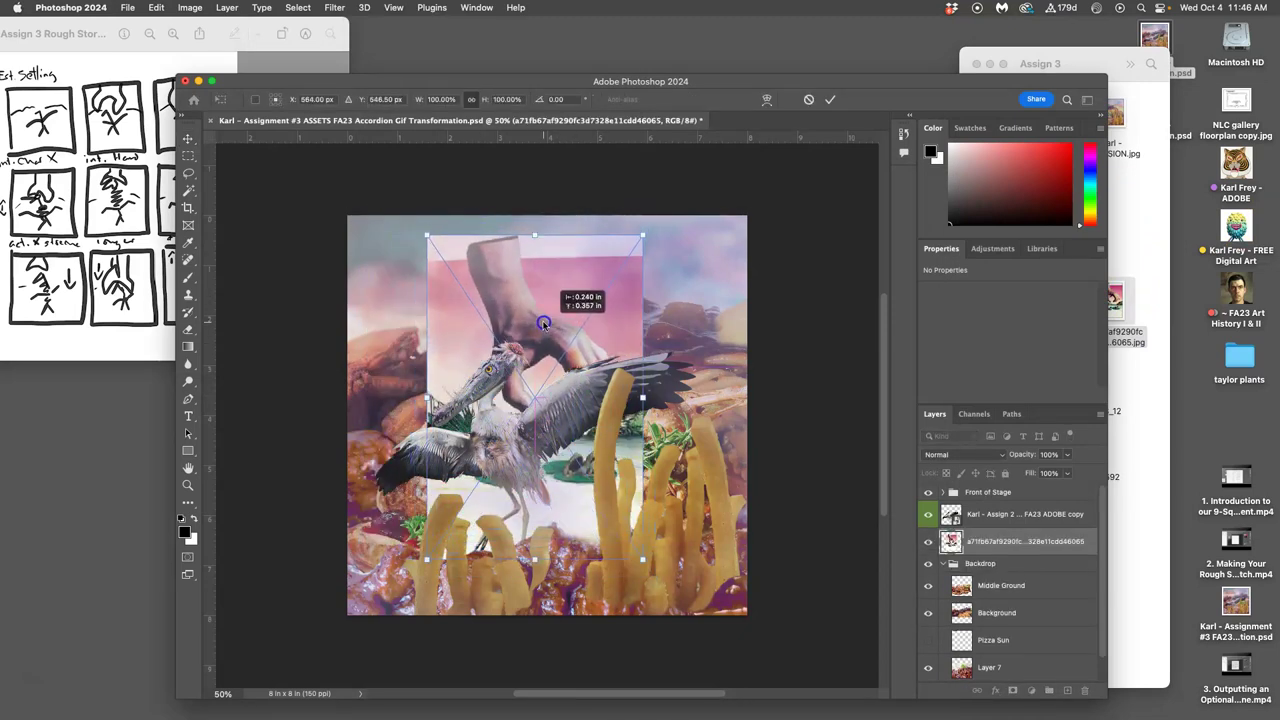
key("Return")
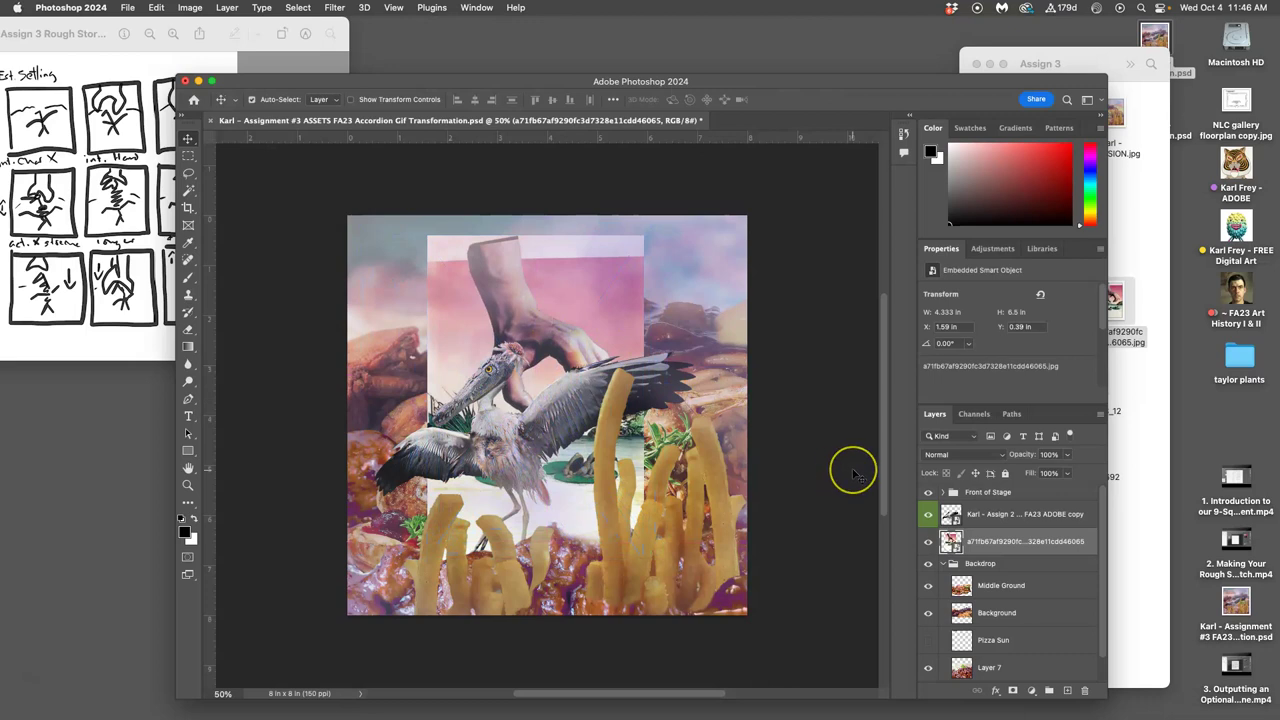
key("super+shift+bracketright")
- Select the pink sky on both sides of the wrist and the white strip above it with the Magic Wand at tolerance 16
left_click(188, 174)
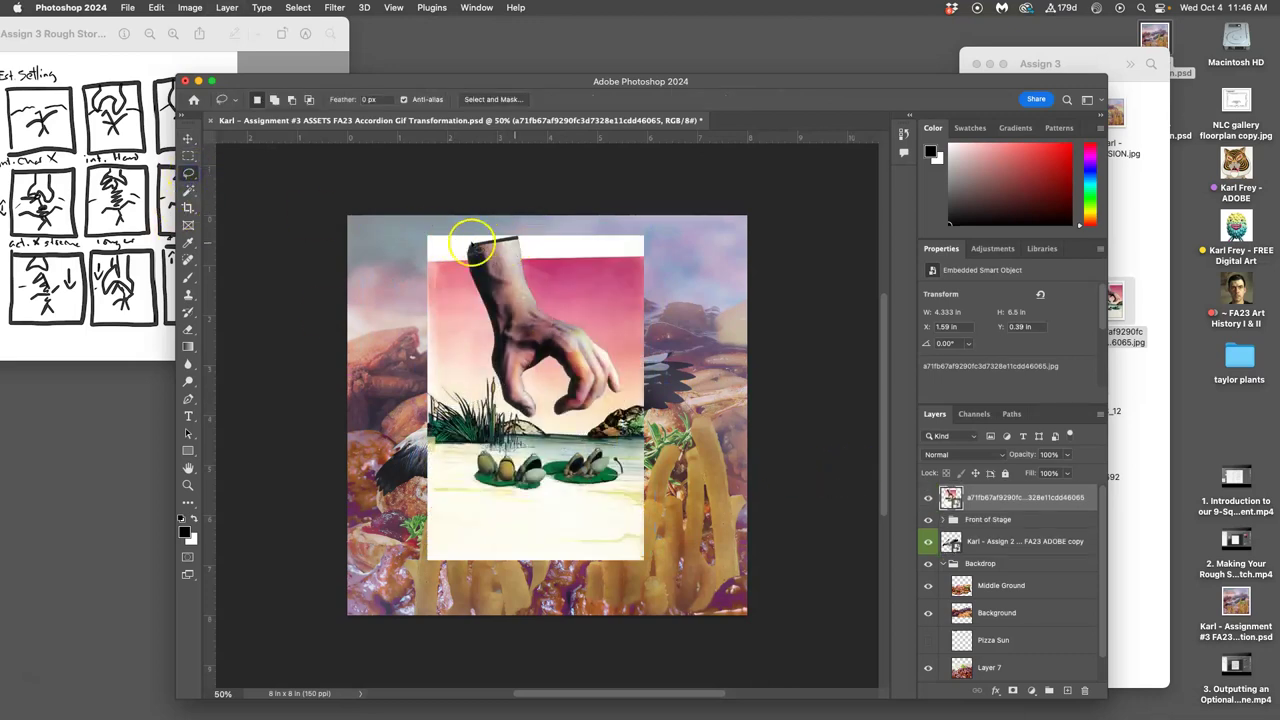
left_click(188, 191)
left_click(484, 341)
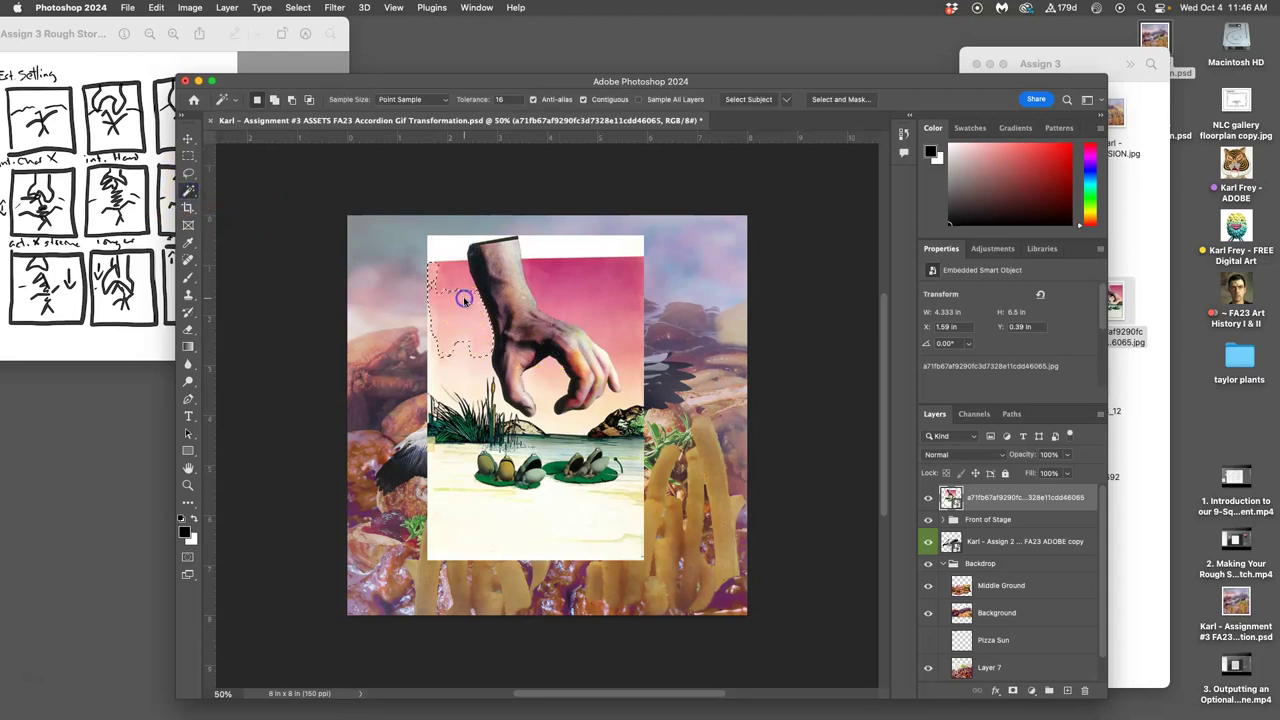
left_click(457, 252)
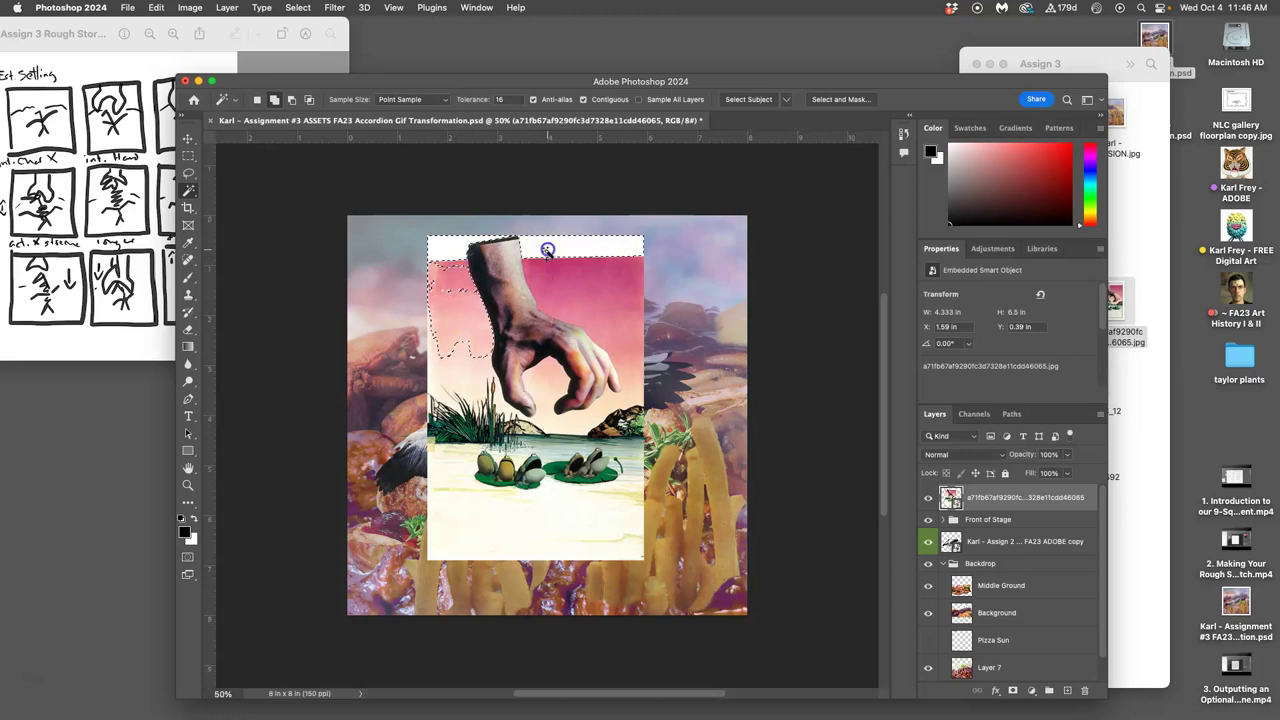
left_click(567, 303)
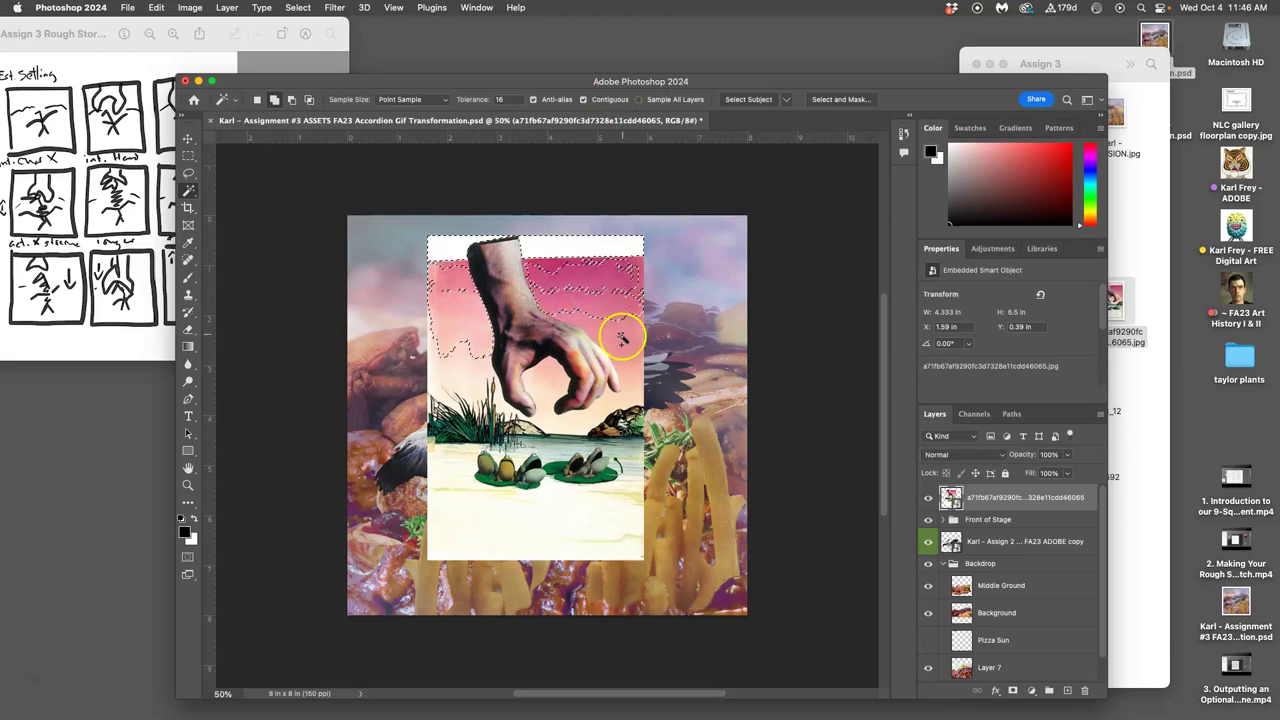
- Extend the selection to the peach sky under and between the fingers and the remaining pink patches beside the arm
left_click(614, 402)
left_click(549, 385)
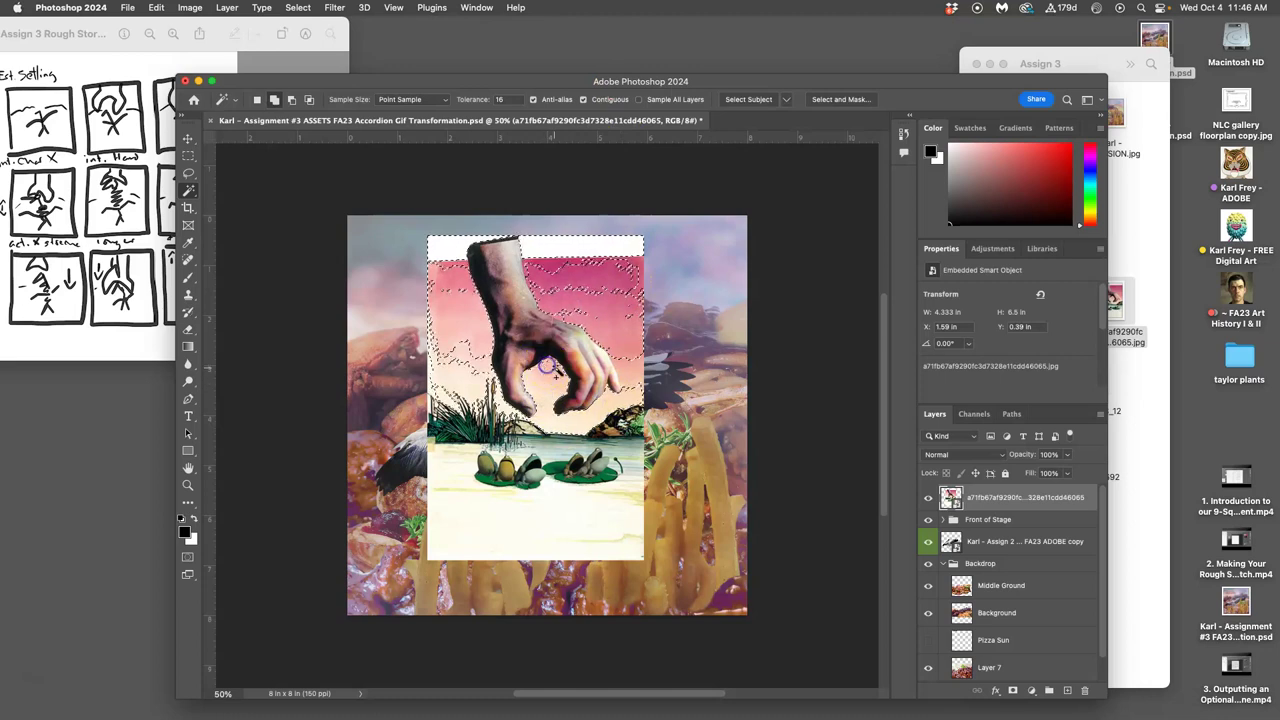
left_click(534, 377)
left_click(484, 368)
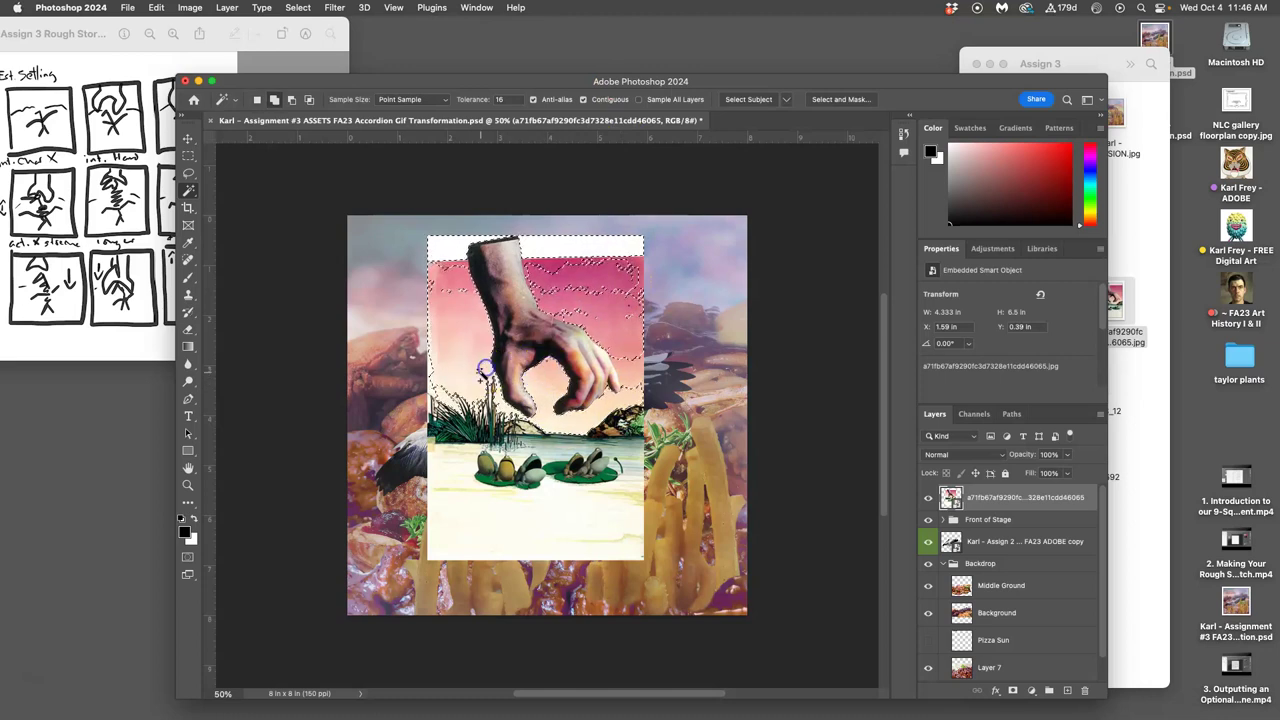
left_click(460, 263)
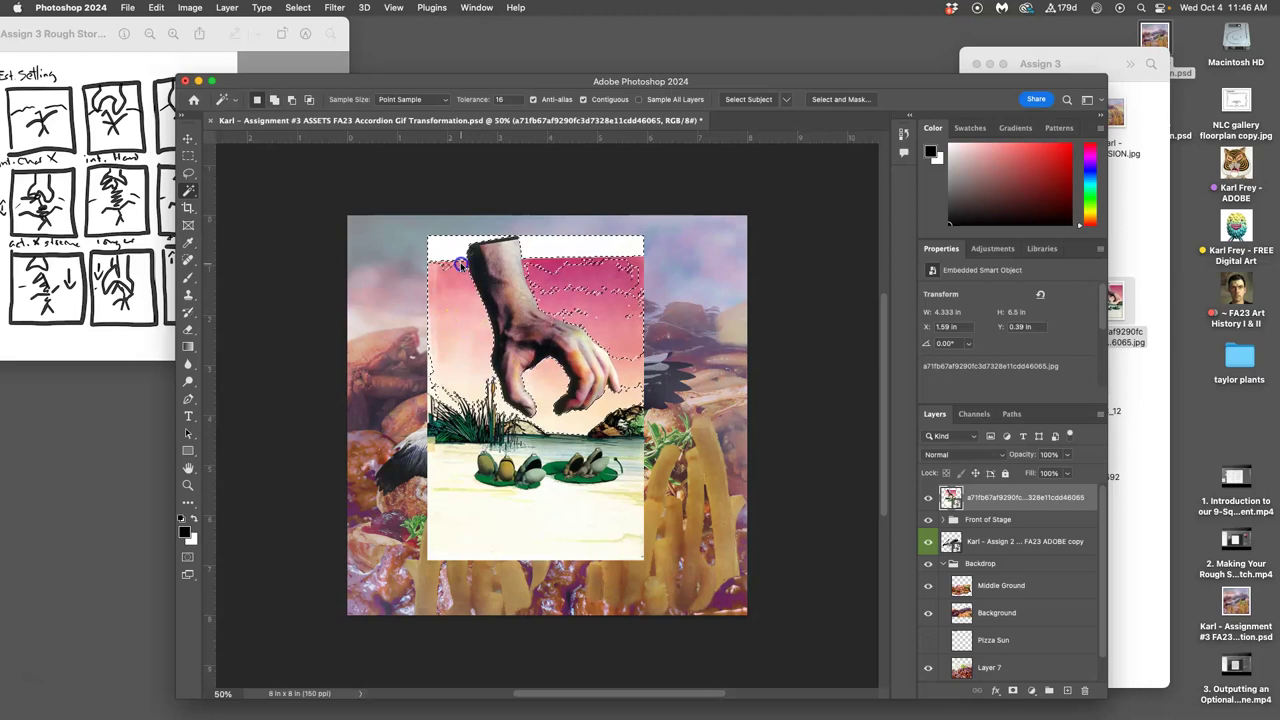
left_click(527, 260, "shift")
left_click(563, 316, "shift")
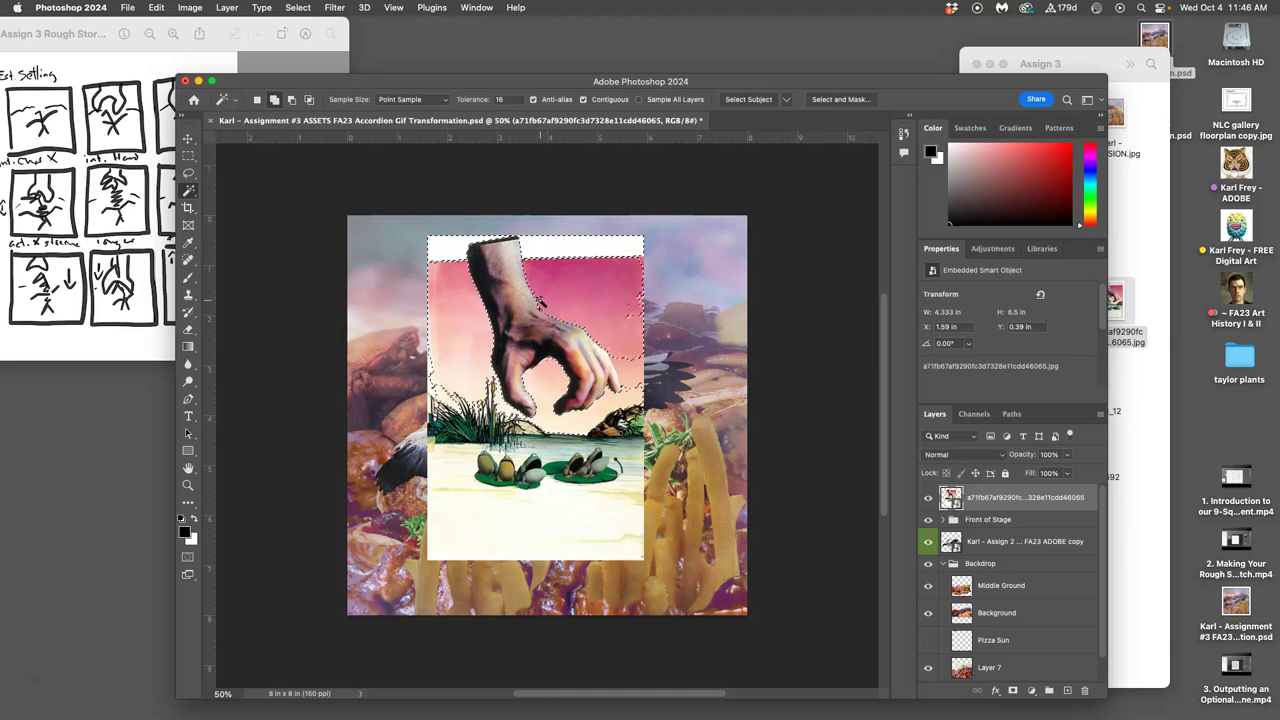
- Add the remaining pink and peach sky beside the little finger to the selection
key("super+equal")
key("super+equal")
key("super+equal")
key("super+equal")
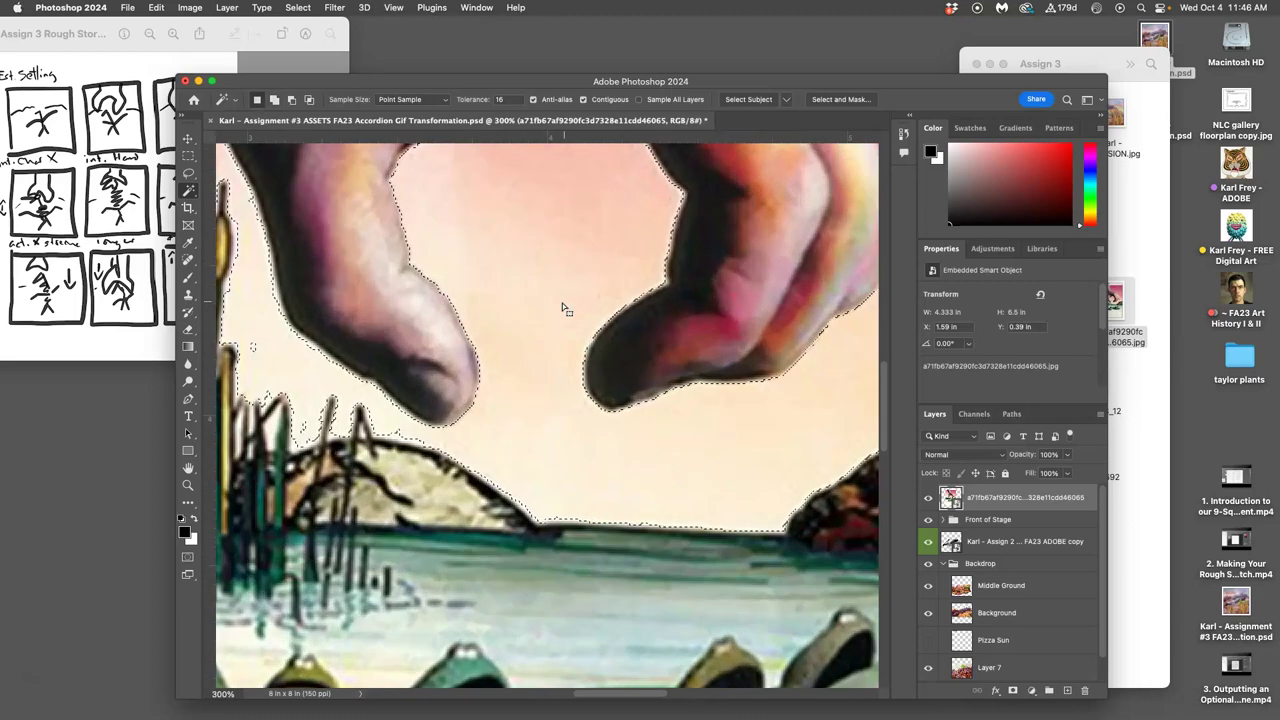
left_click_drag(565, 338, 457, 480)
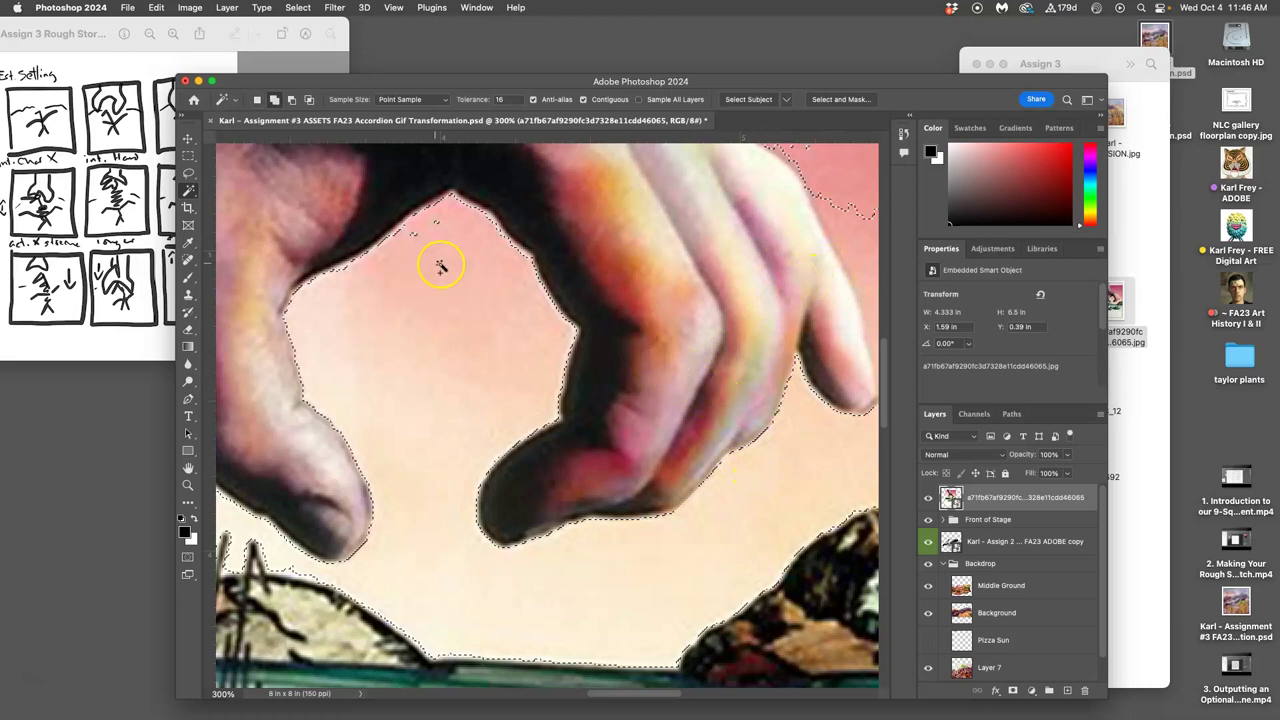
scroll(617, 312, "right", 5)
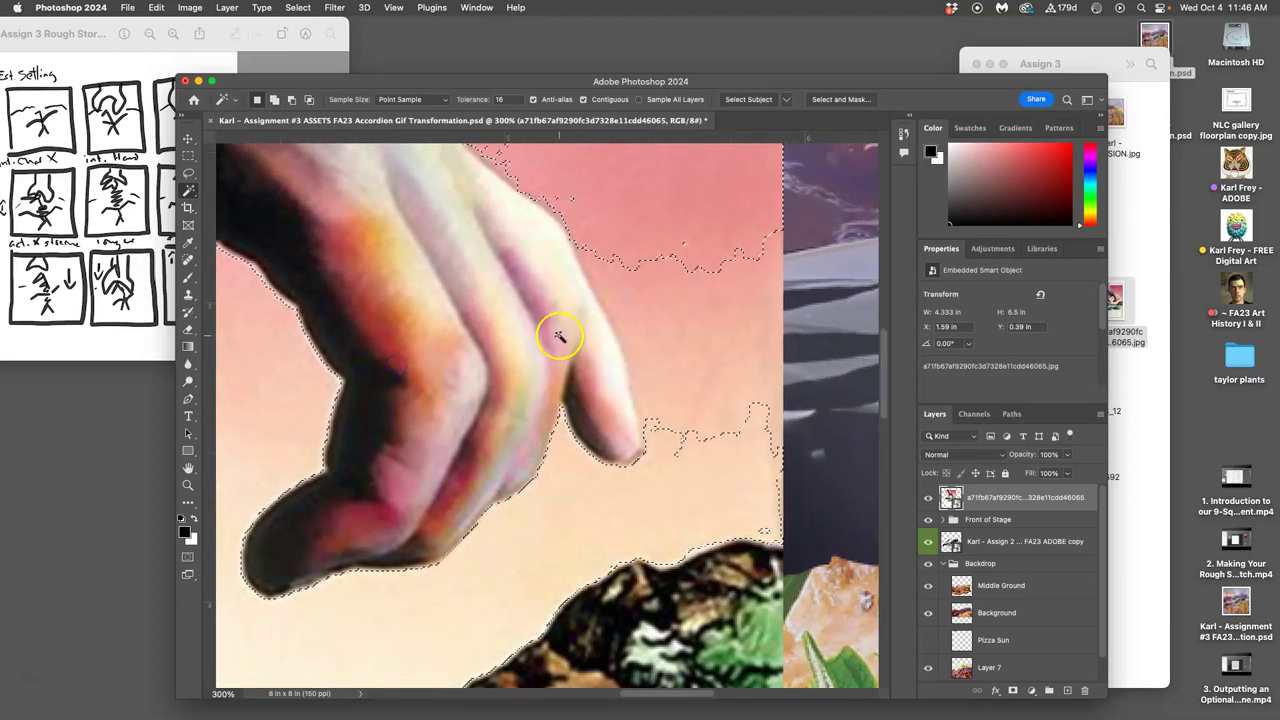
left_click(626, 326, "shift")
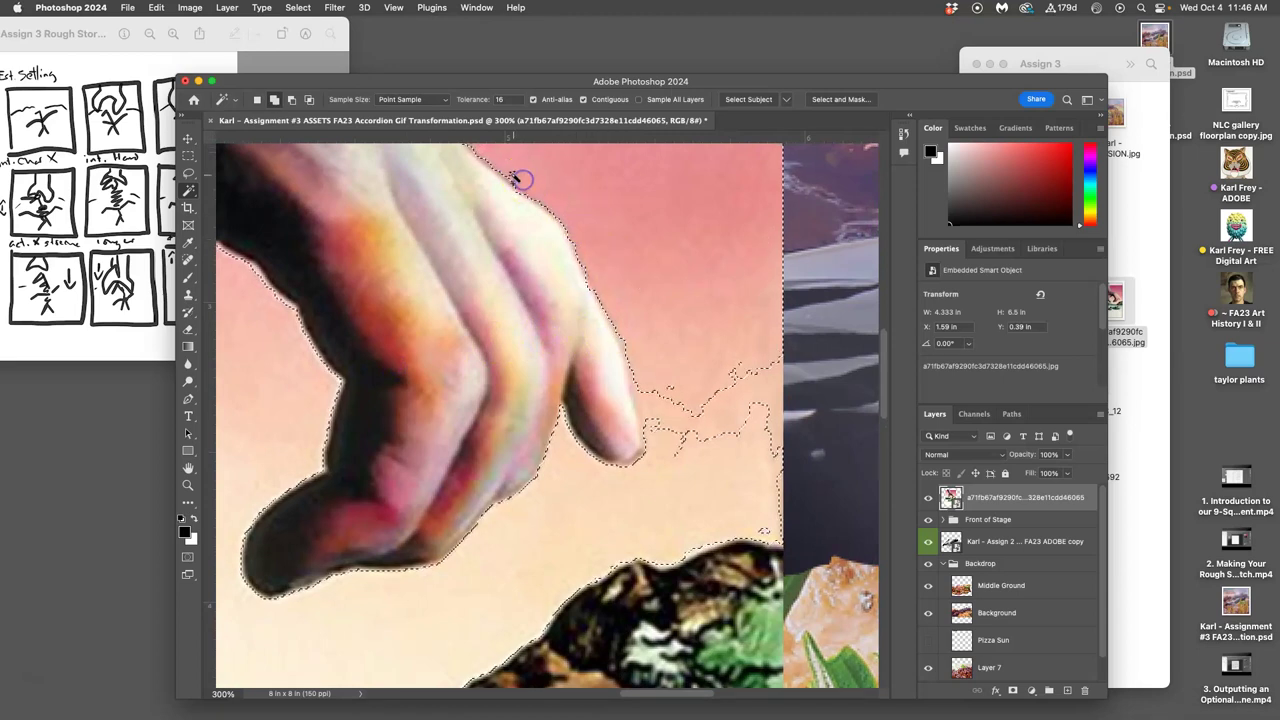
left_click(664, 444, "shift")
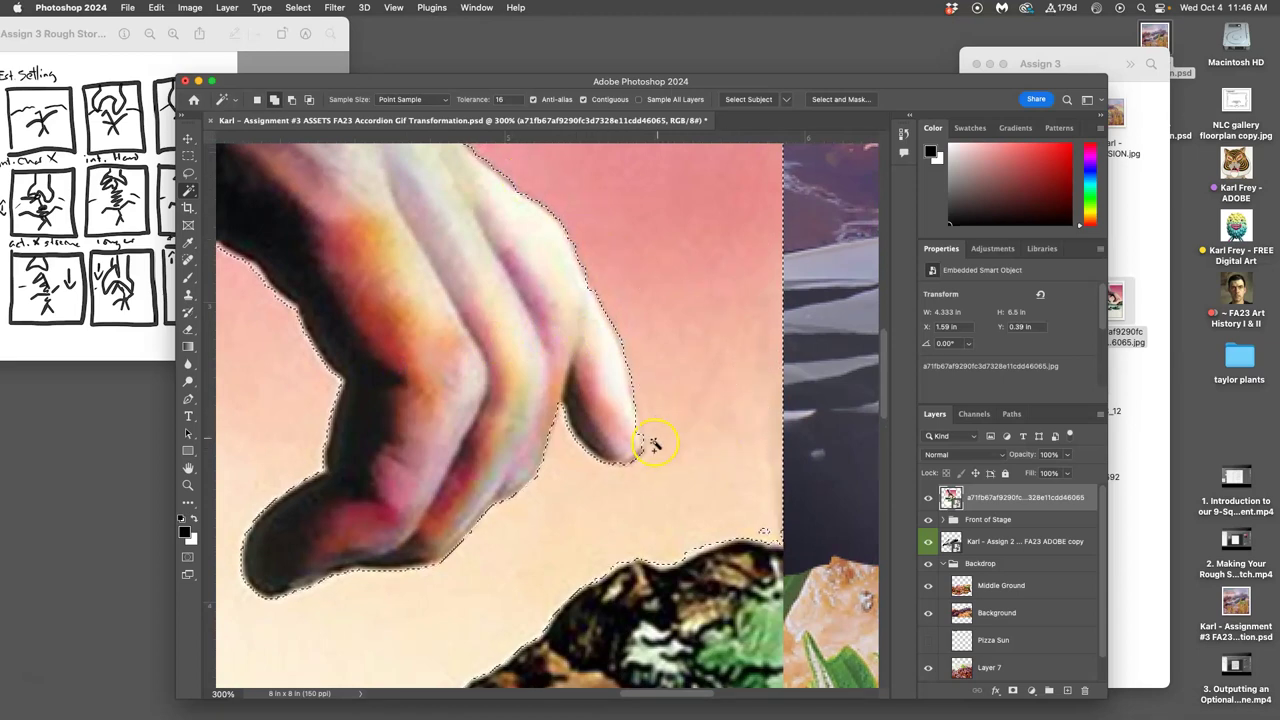
- Try to delete the selected sky directly from the hand smart object
key("super+minus")
key("super+minus")
key("super+minus")
key("super+minus")
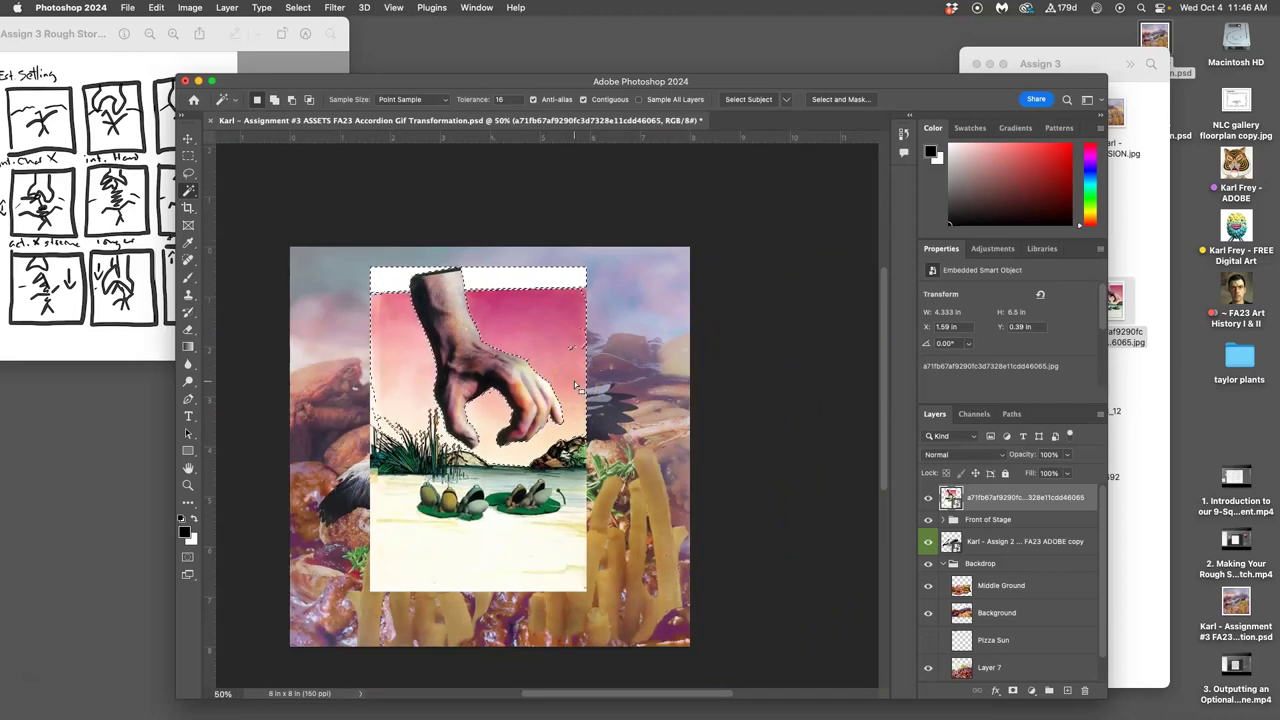
key("BackSpace")
left_click(661, 299)
left_click(668, 280)
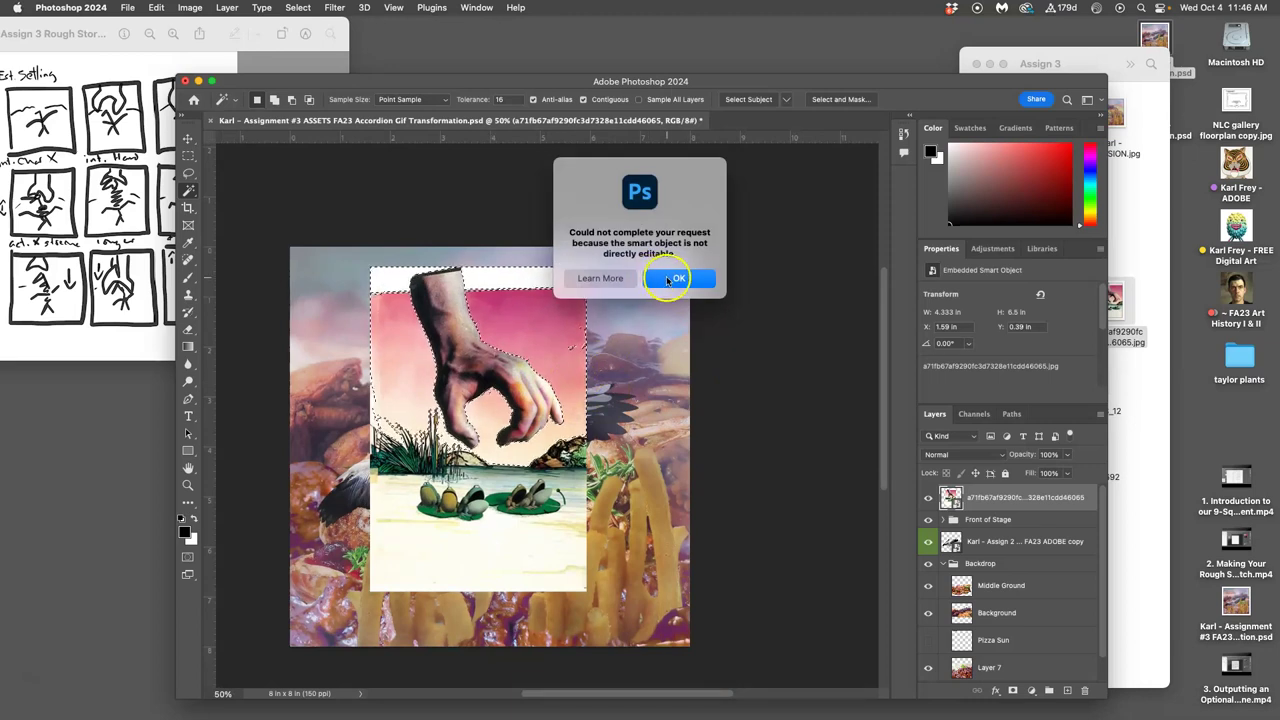
- Rasterize the hand illustration's layer and delete the selected sky around the hand
left_click(980, 500)
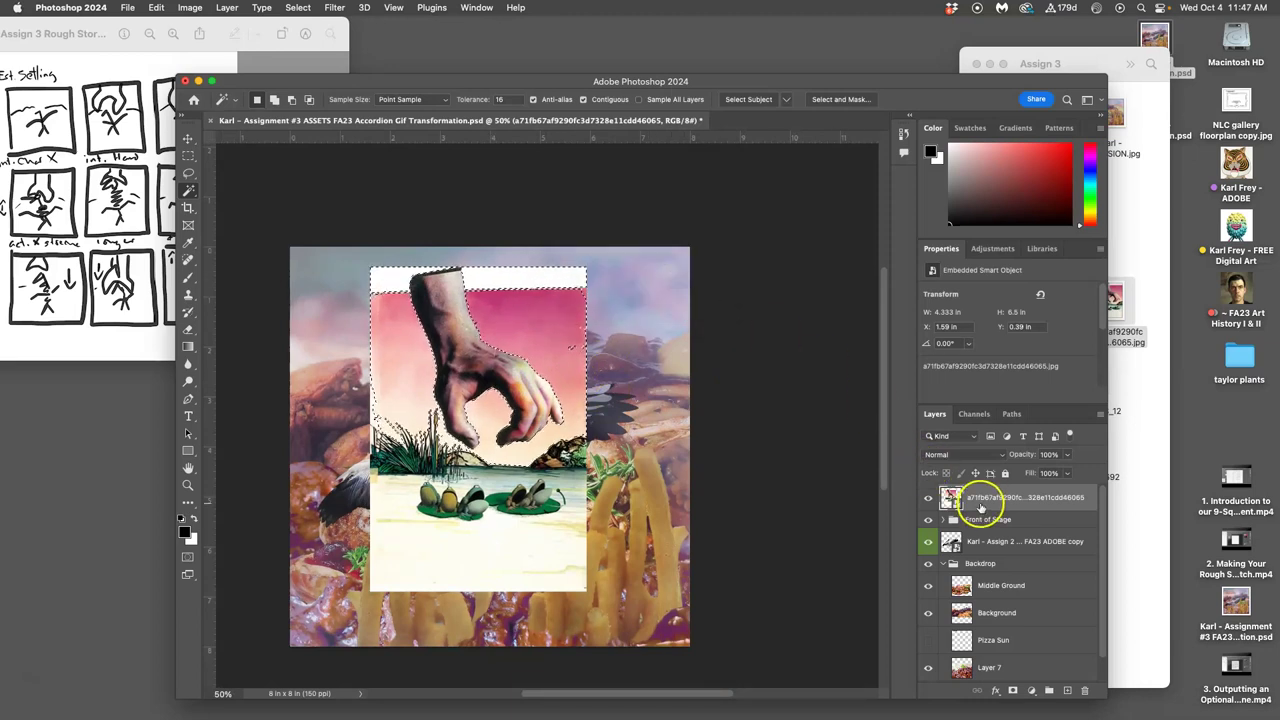
right_click(983, 500)
left_click(1016, 367)
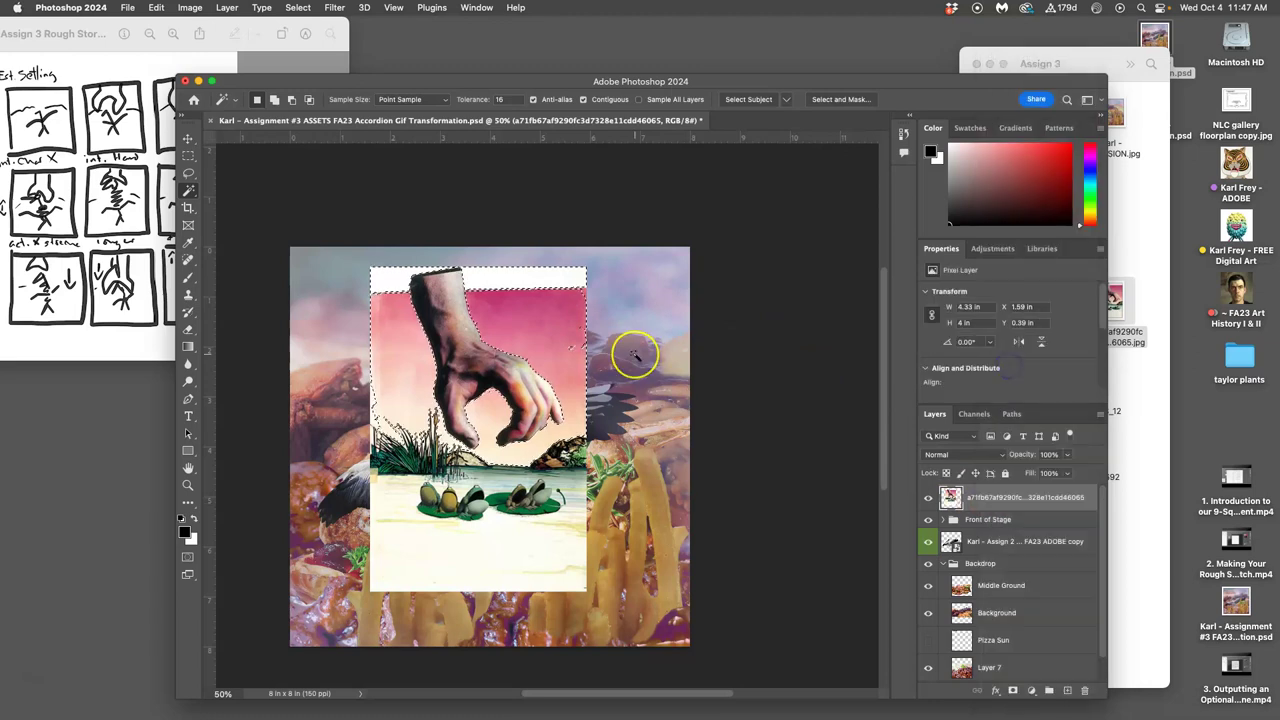
key("Delete")
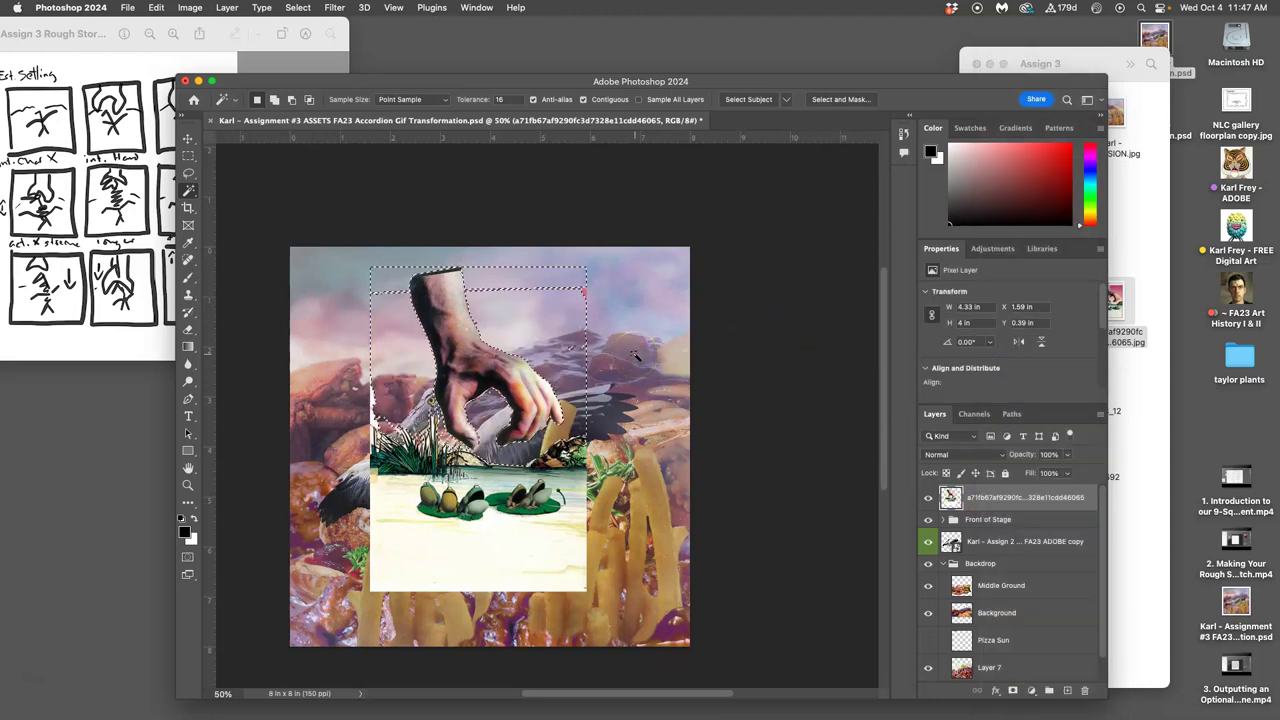
- Refine the sky selection's edge in Select and Mask with a 5 px radius and 2.5 px feather, and finish by deselecting
key("super+plus")
key("super+plus")
key("super+plus")
key("super+plus")
key("super+plus")
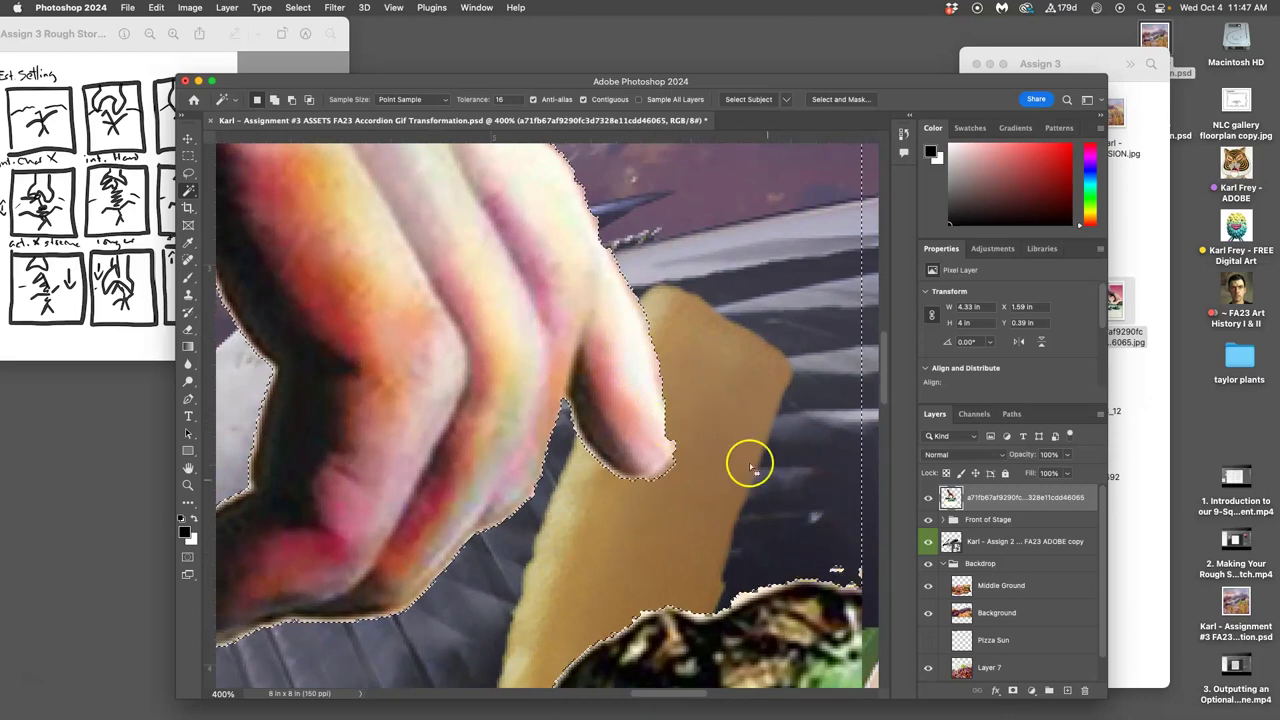
left_click(840, 99)
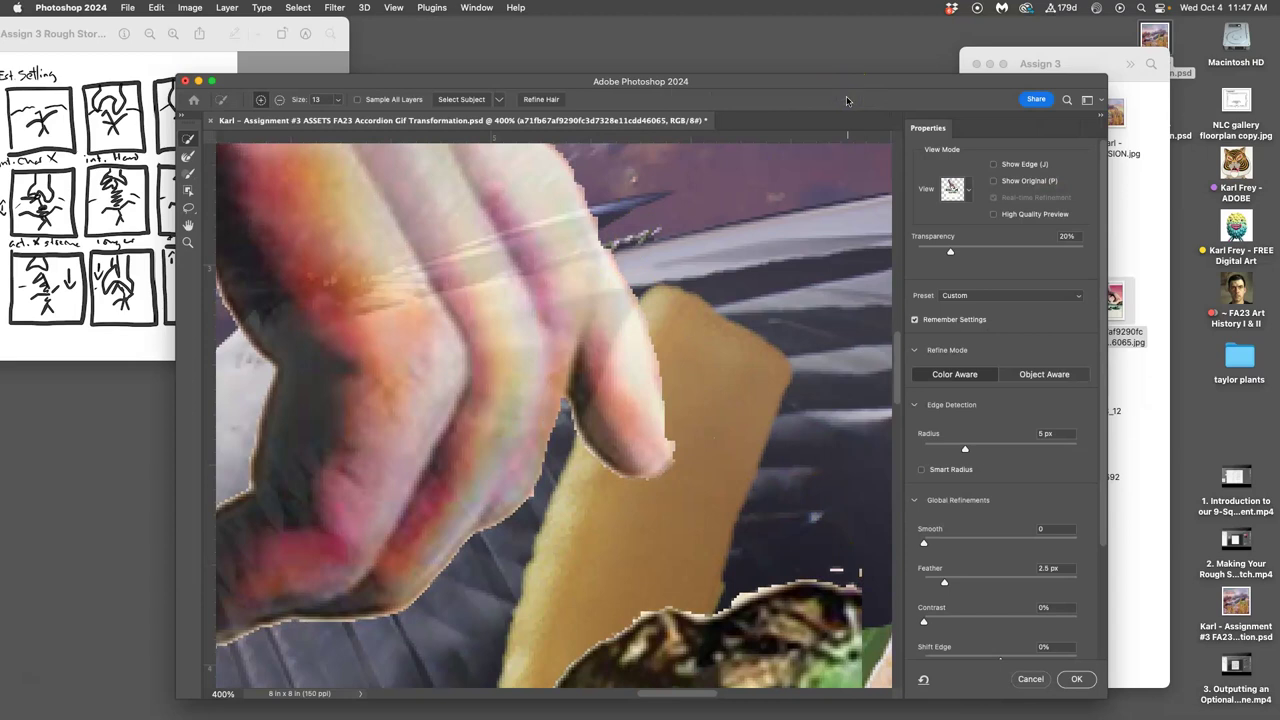
scroll(1036, 566, "down", 1)
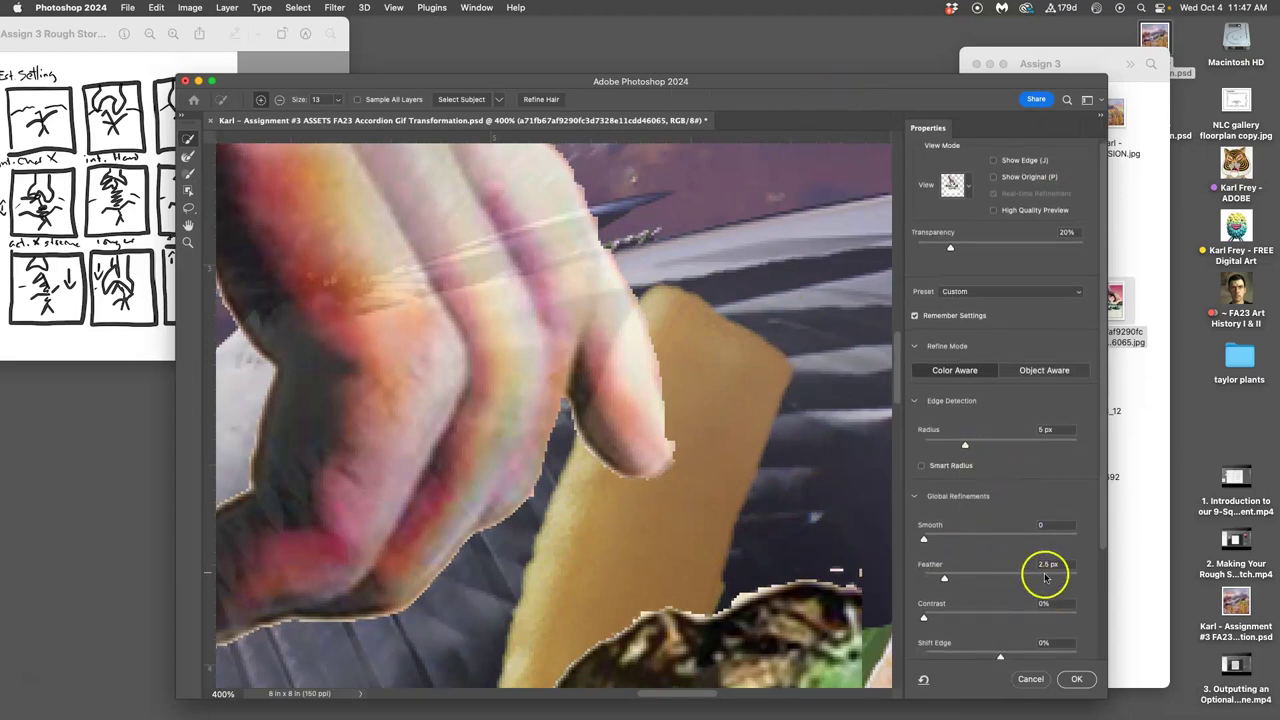
left_click(1076, 678)
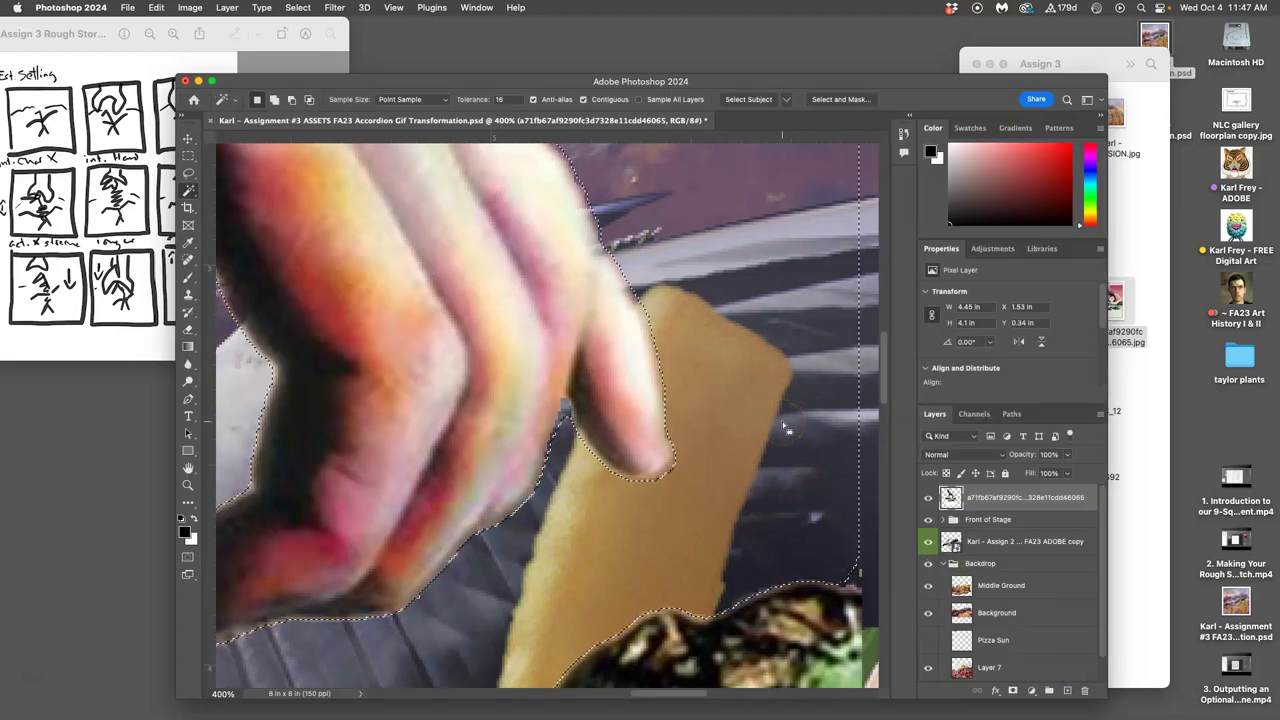
key("super+minus")
key("super+minus")
key("super+minus")
key("super+minus")
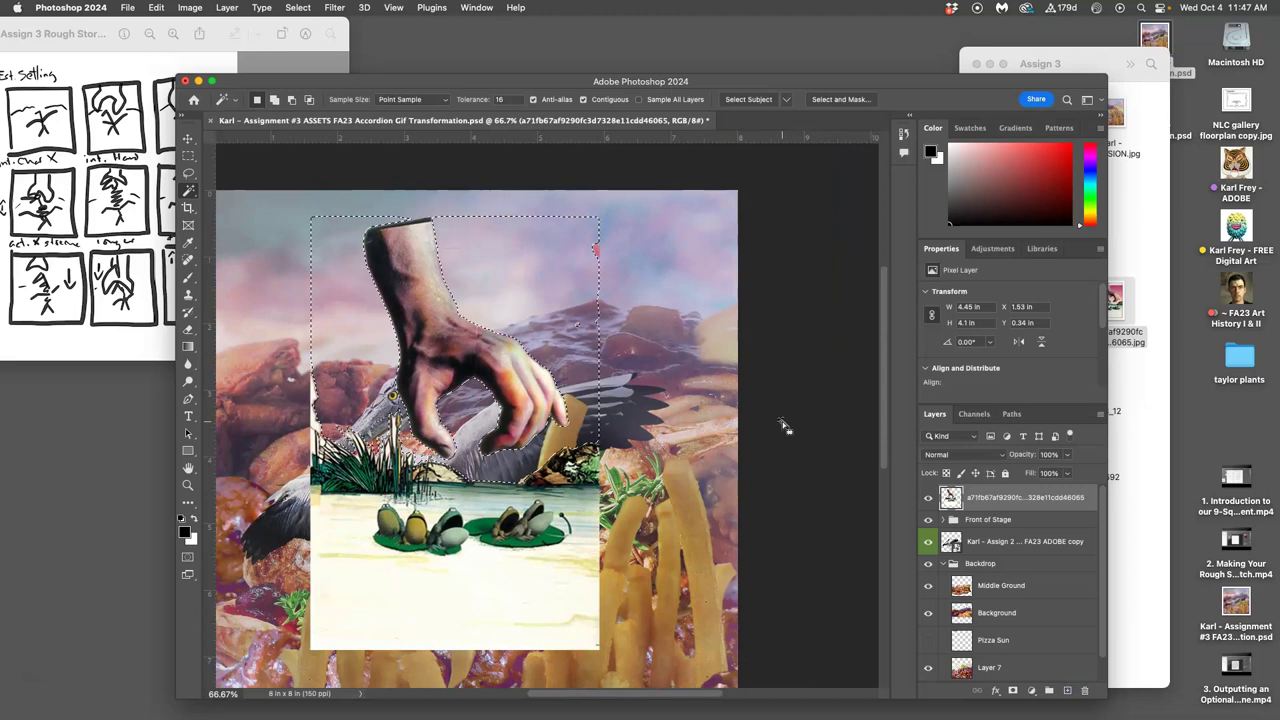
key("super+d")
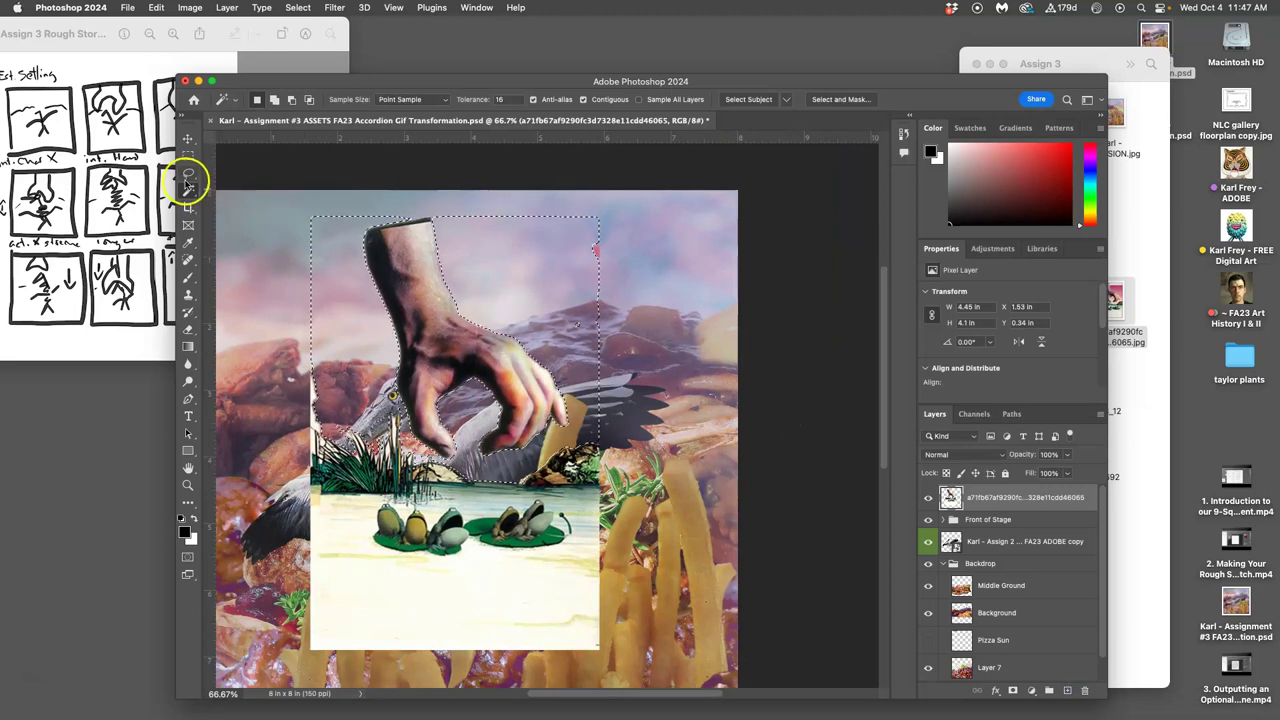
- Lasso the pond, frogs, reeds and stray bits surrounding the hand, delete them and clear the selection
left_click(188, 173)
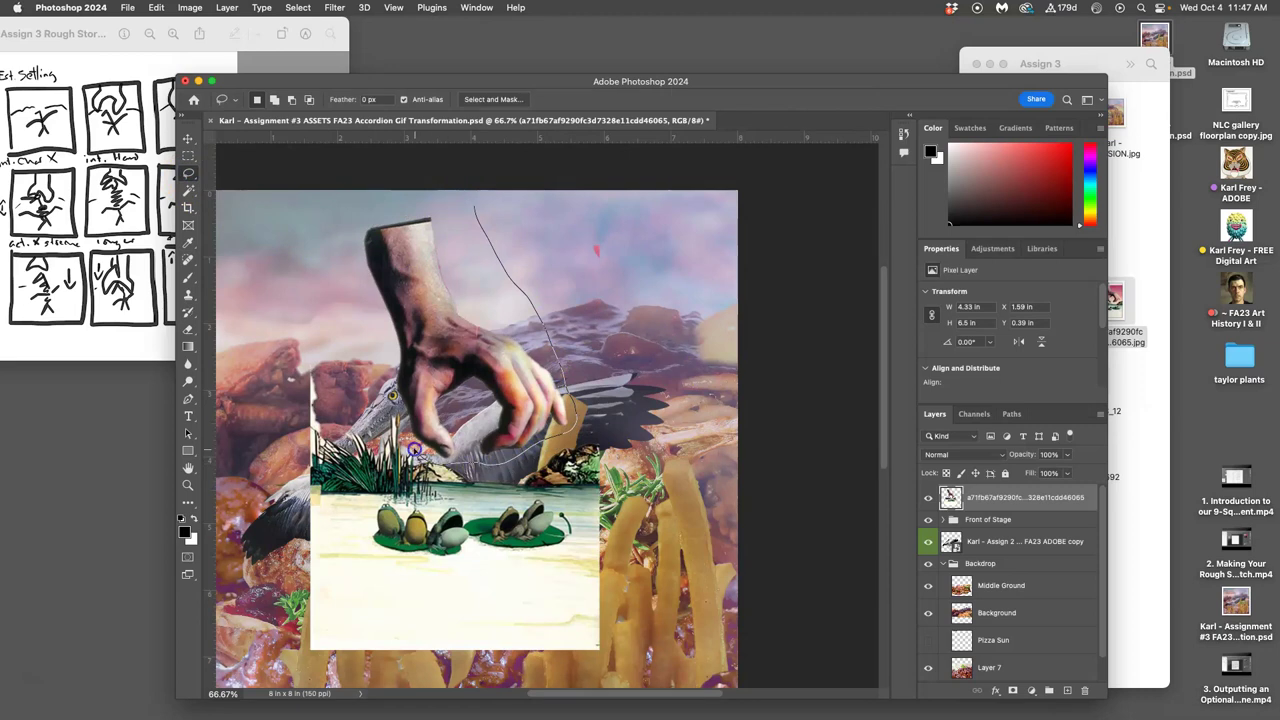
mouse_move(298, 255)
left_mouse_down()
mouse_move(247, 283)
mouse_move(211, 466)
left_mouse_up()
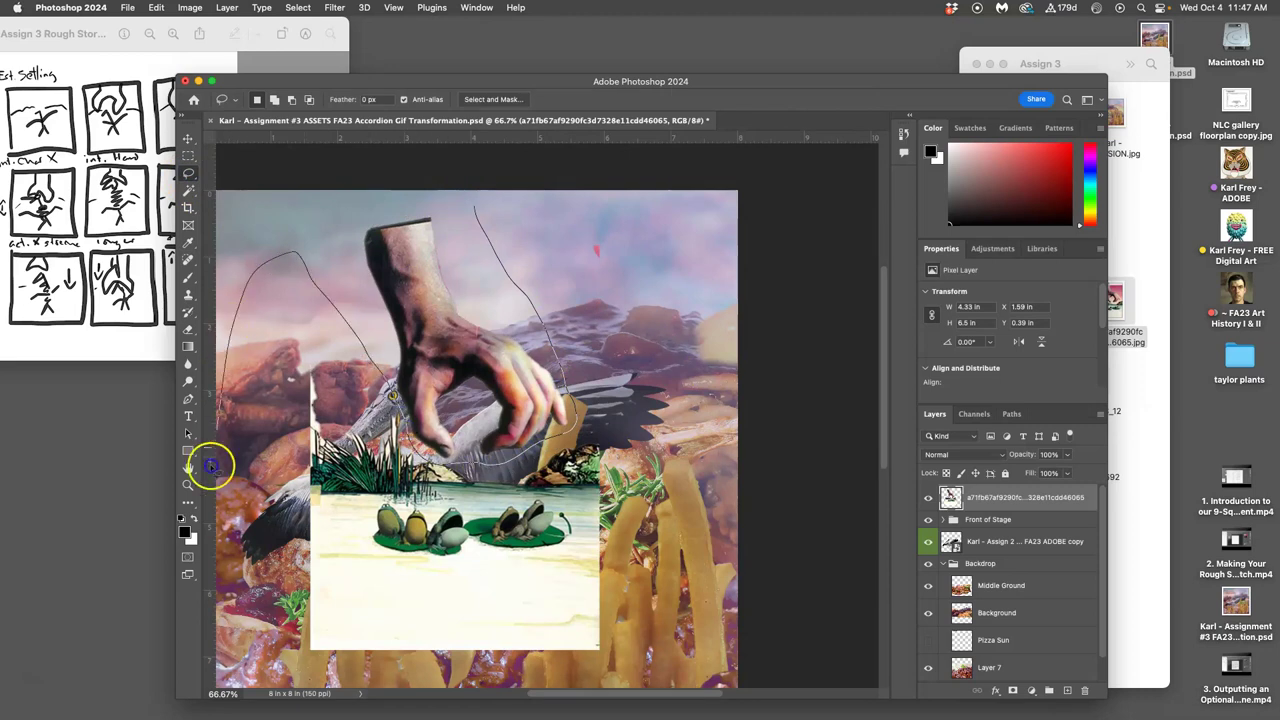
mouse_move(697, 695)
left_mouse_down()
mouse_move(778, 413)
mouse_move(685, 202)
left_mouse_up()
key("BackSpace")
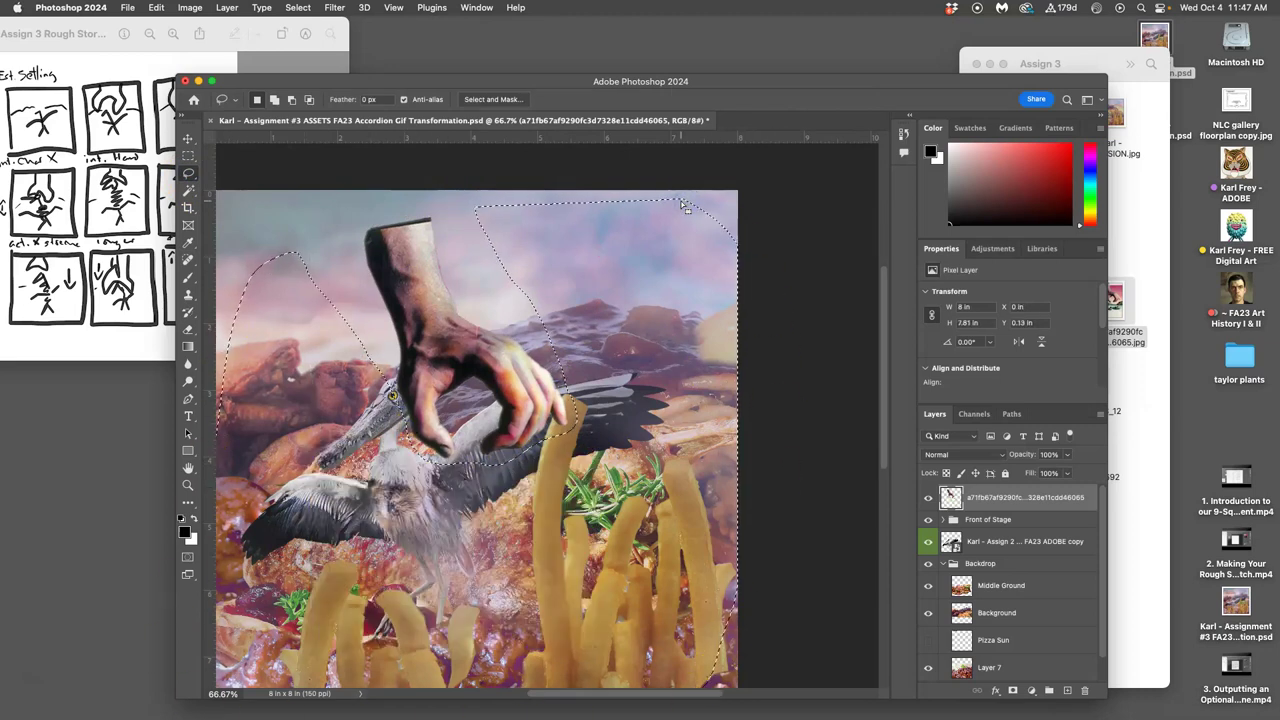
left_click(662, 298)
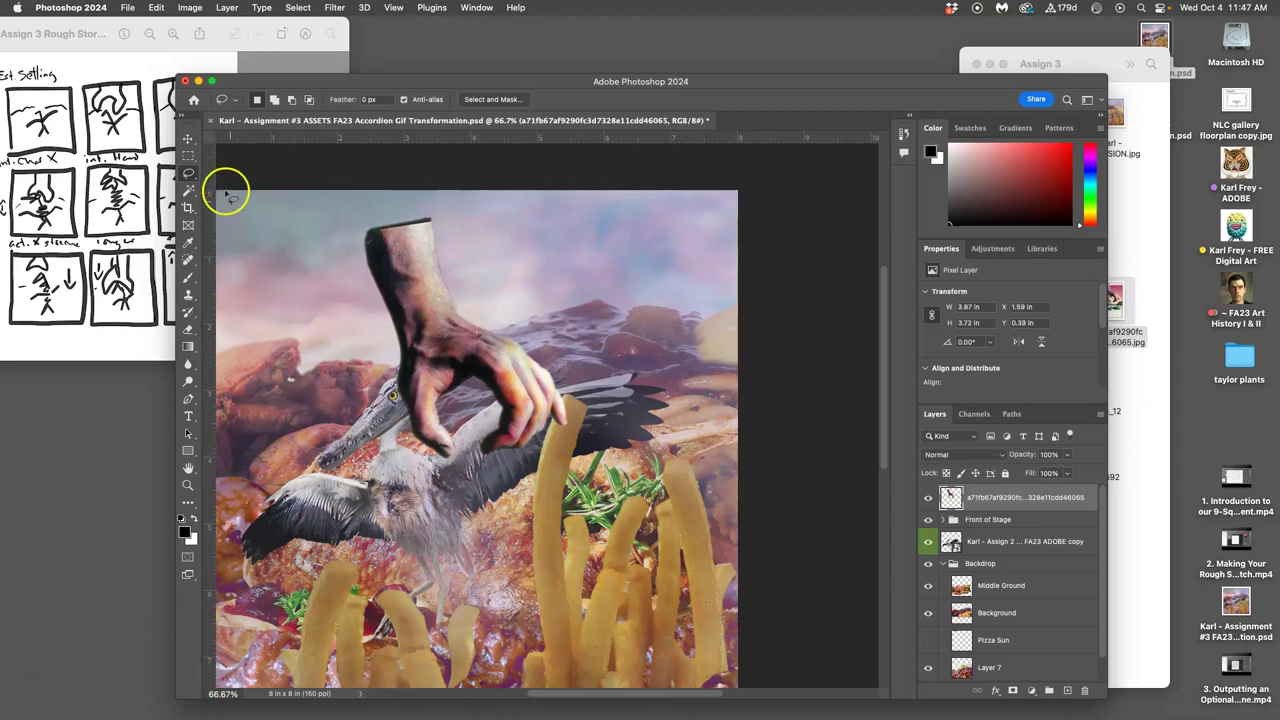
- Shift the cut-out hand slightly upward to about X 1.65 in, Y 0.28 in
left_click(187, 138)
mouse_move(452, 304)
left_mouse_down()
mouse_move(464, 353)
mouse_move(371, 292)
mouse_move(491, 357)
mouse_move(492, 300)
mouse_move(466, 286)
mouse_move(436, 307)
left_mouse_up()
left_click(504, 351)
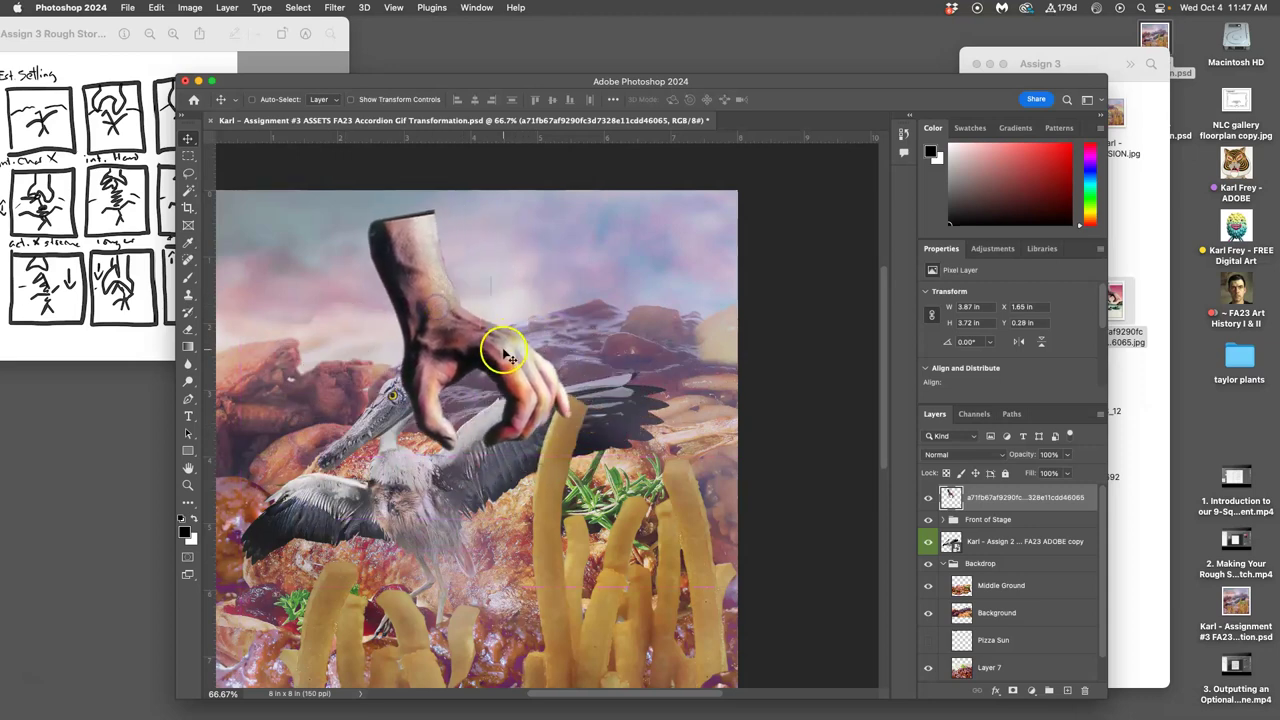
- Examine the hand's edges for leftover fringe and select the empty area around it with the Magic Wand at tolerance 16
scroll(505, 351, "up", 2)
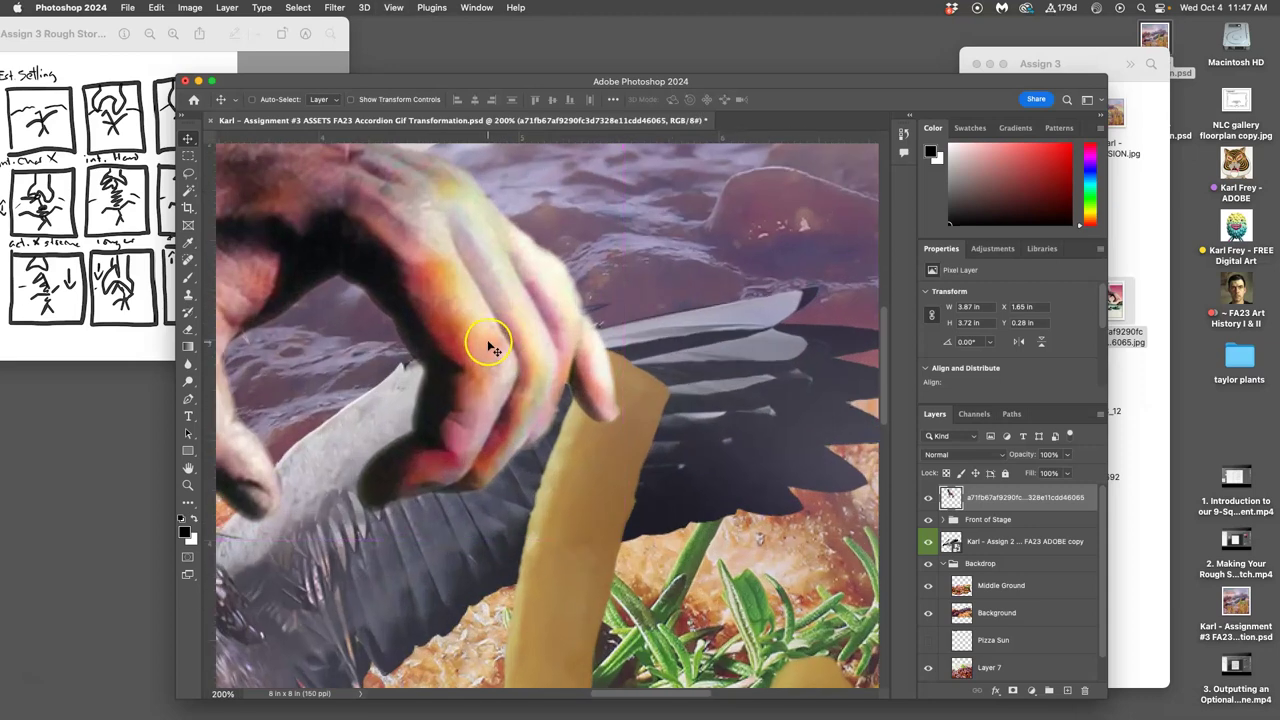
scroll(490, 345, "left", 5)
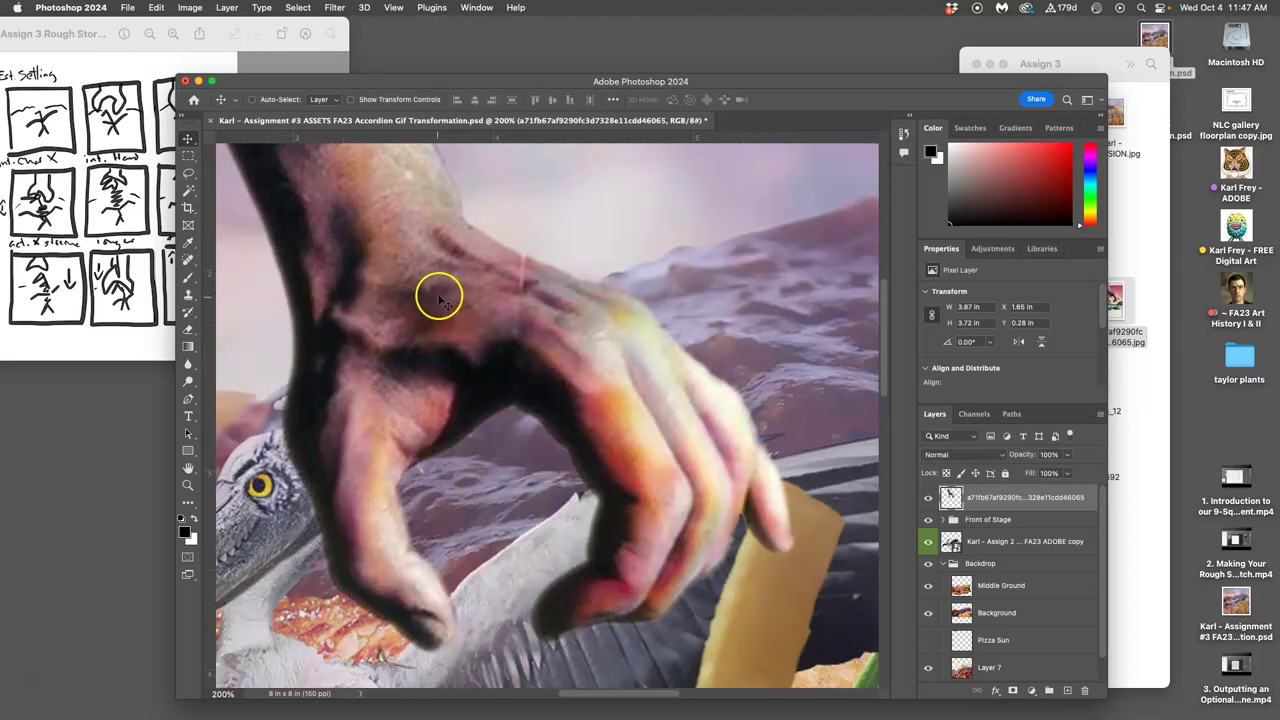
scroll(460, 293, "up", 2)
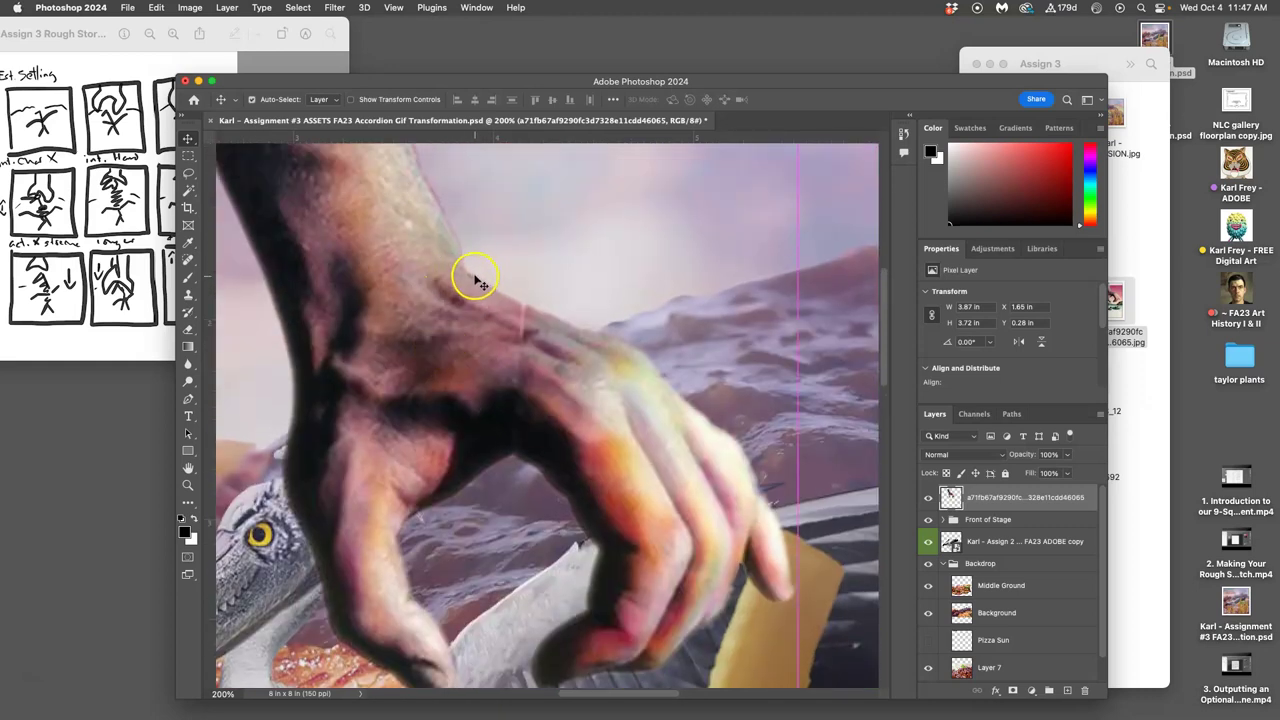
key("super+minus")
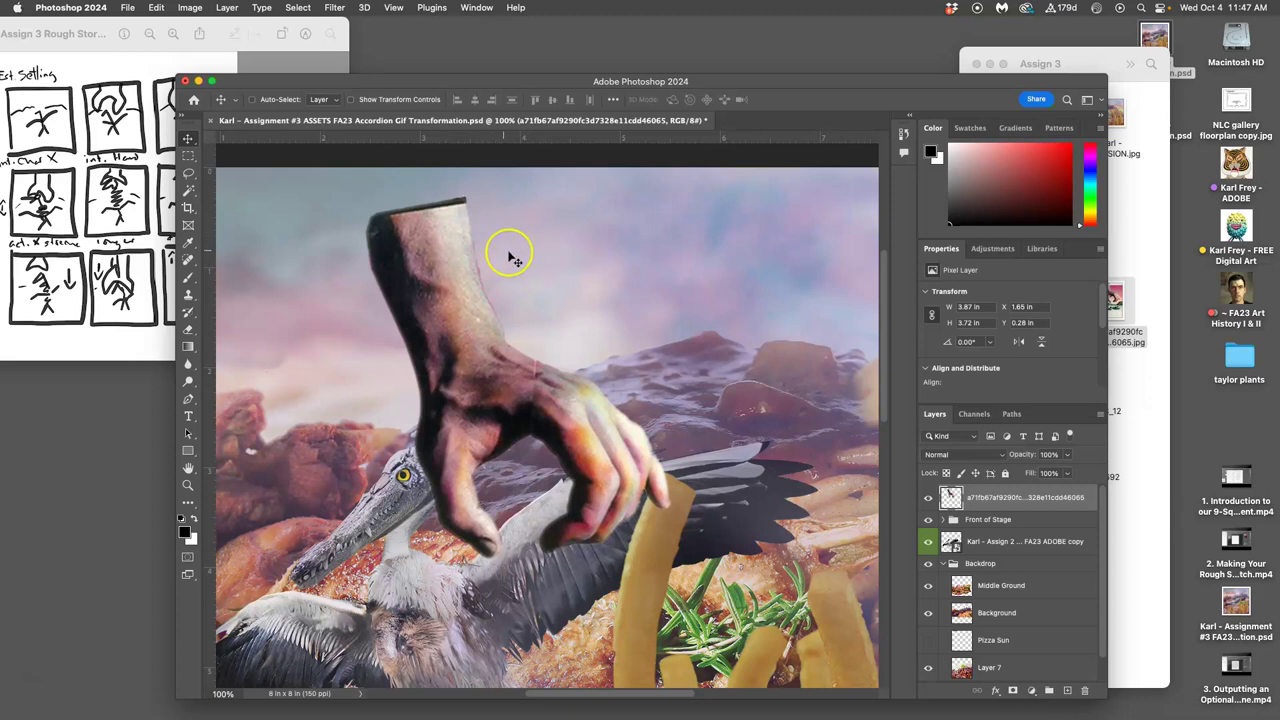
left_click(188, 190)
left_click(545, 222)
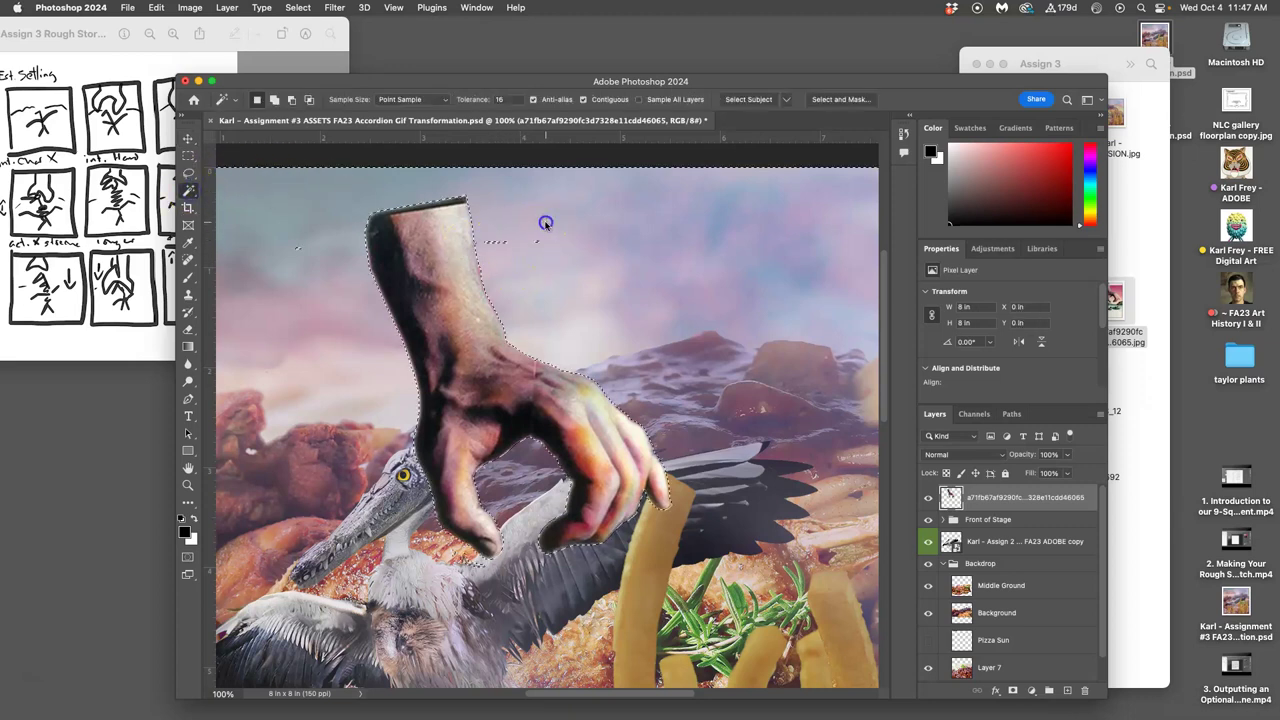
- Add the stray specks beside the wrist and below the fingers with the Lasso, erase the leftovers and deselect
left_click(189, 172)
mouse_move(312, 218)
left_mouse_down()
mouse_move(333, 238)
mouse_move(315, 231)
mouse_move(284, 248)
left_mouse_up()
left_click_drag(515, 229, 504, 226)
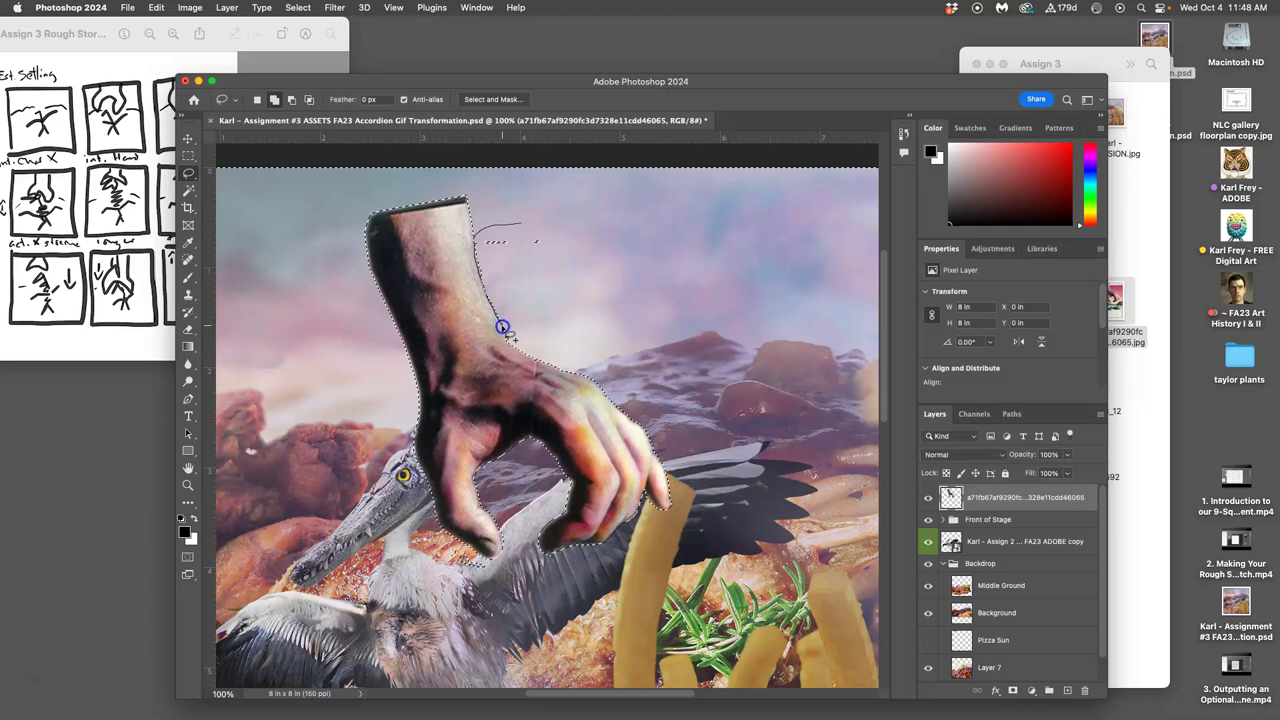
mouse_move(507, 337)
left_mouse_down()
mouse_move(590, 263)
mouse_move(569, 214)
left_mouse_up()
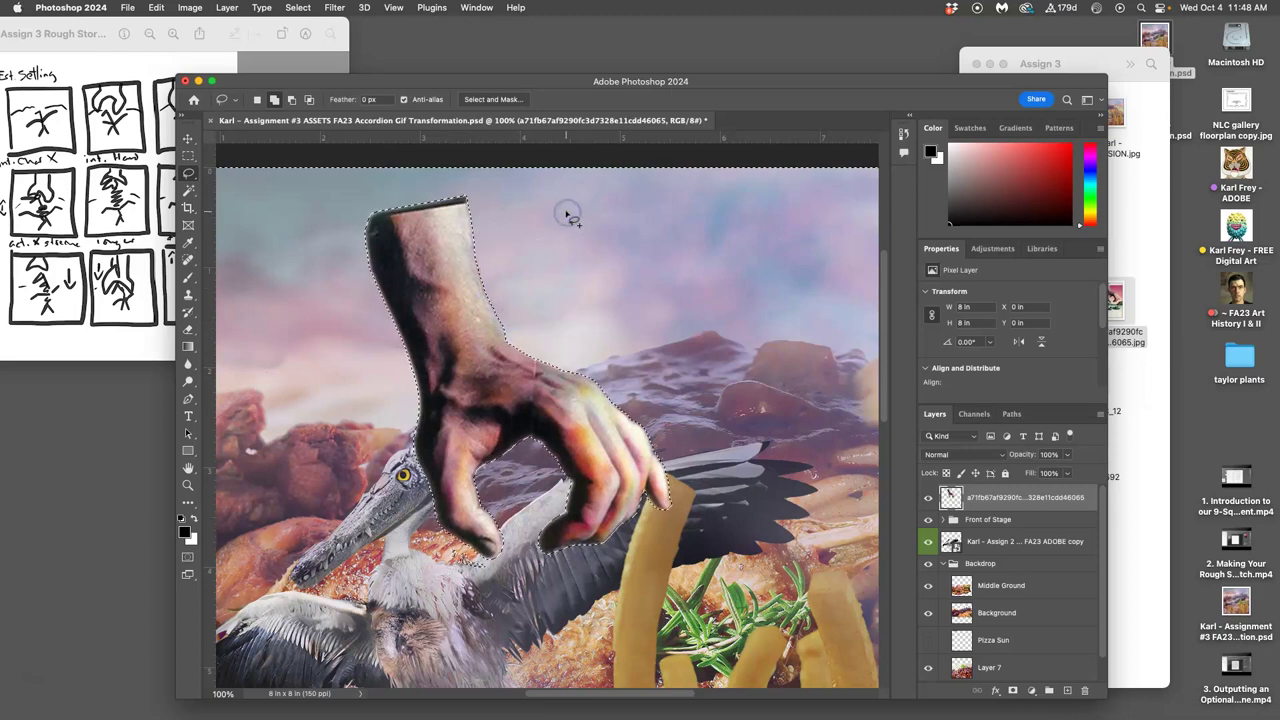
left_click_drag(529, 551, 500, 566)
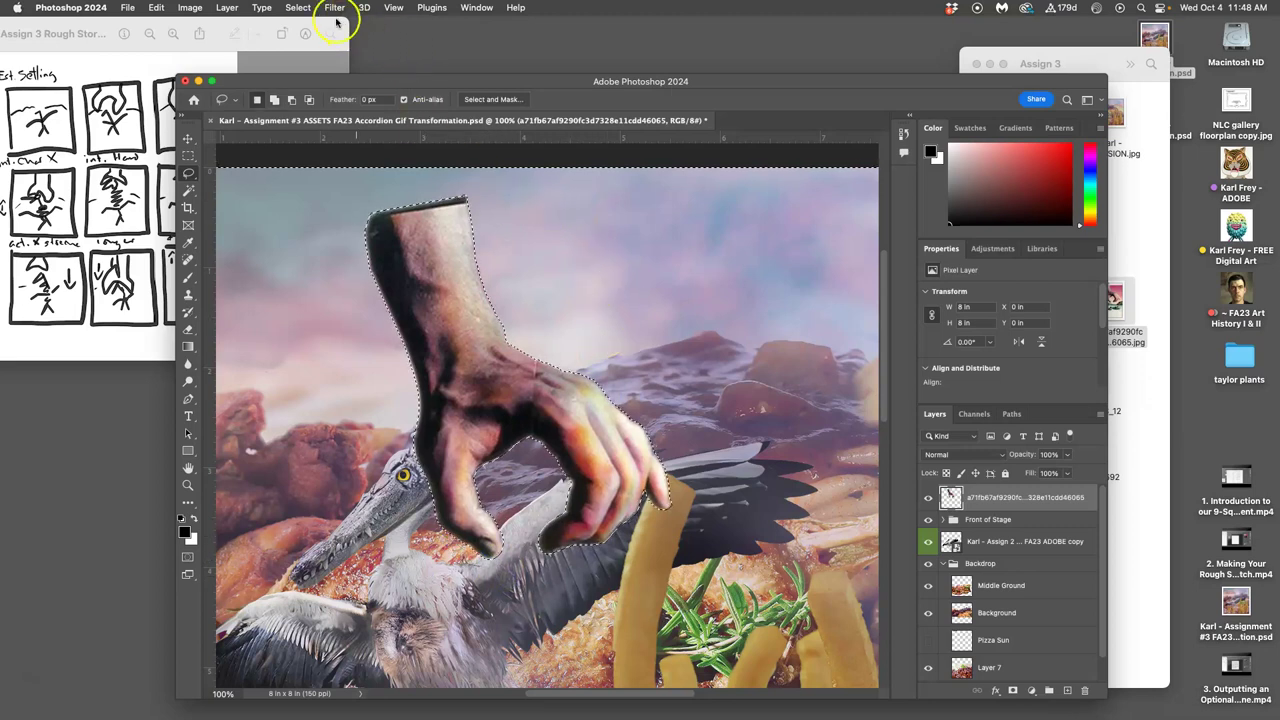
left_click(300, 7)
left_click(312, 46)
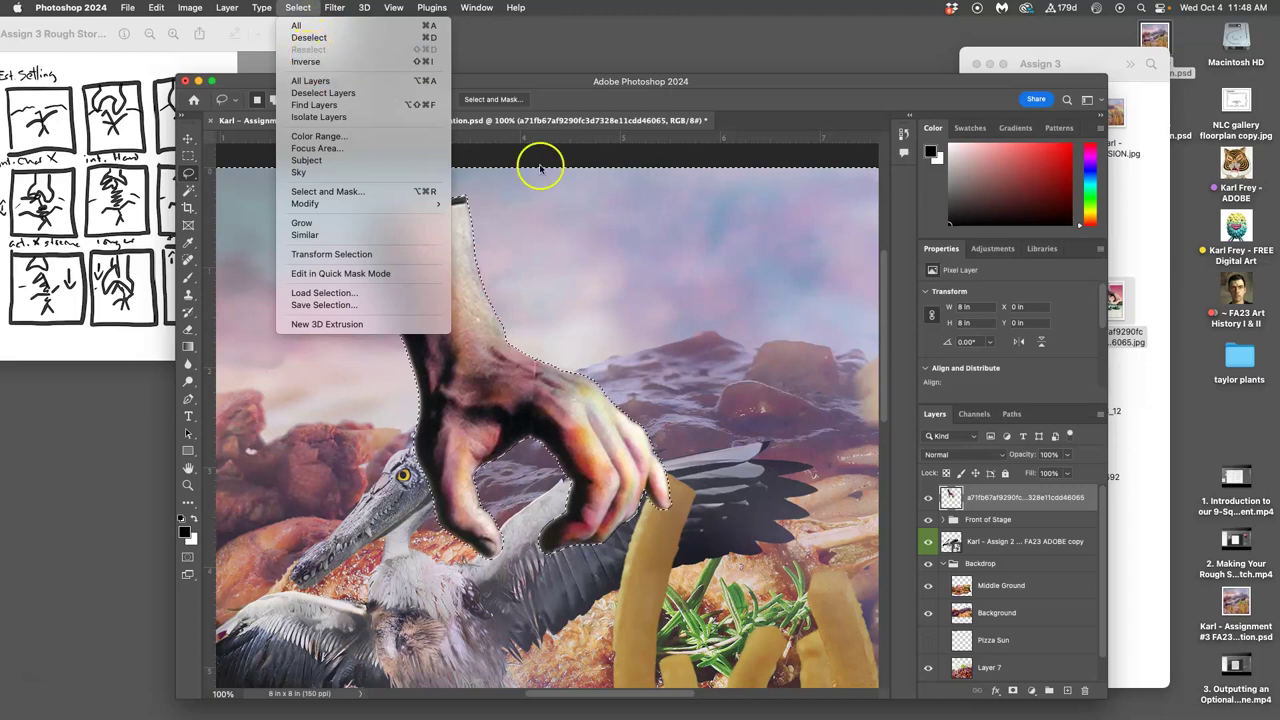
left_click(719, 287)
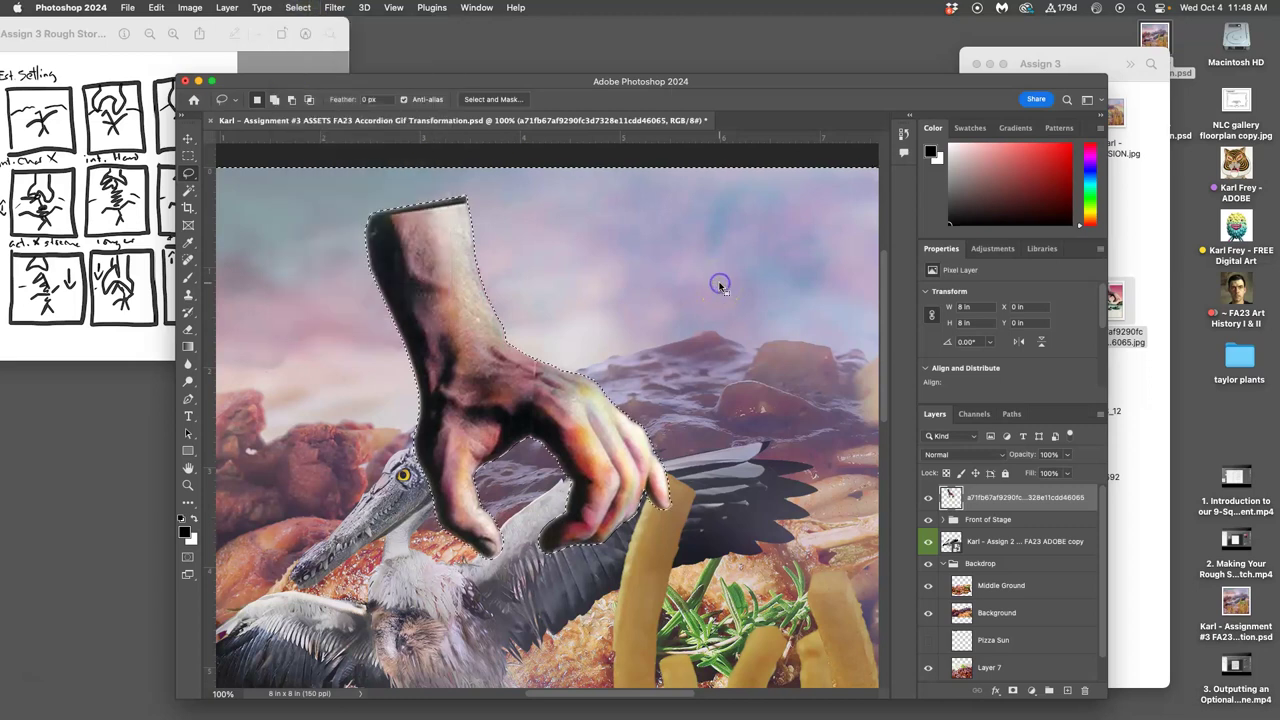
key("ctrl+d")
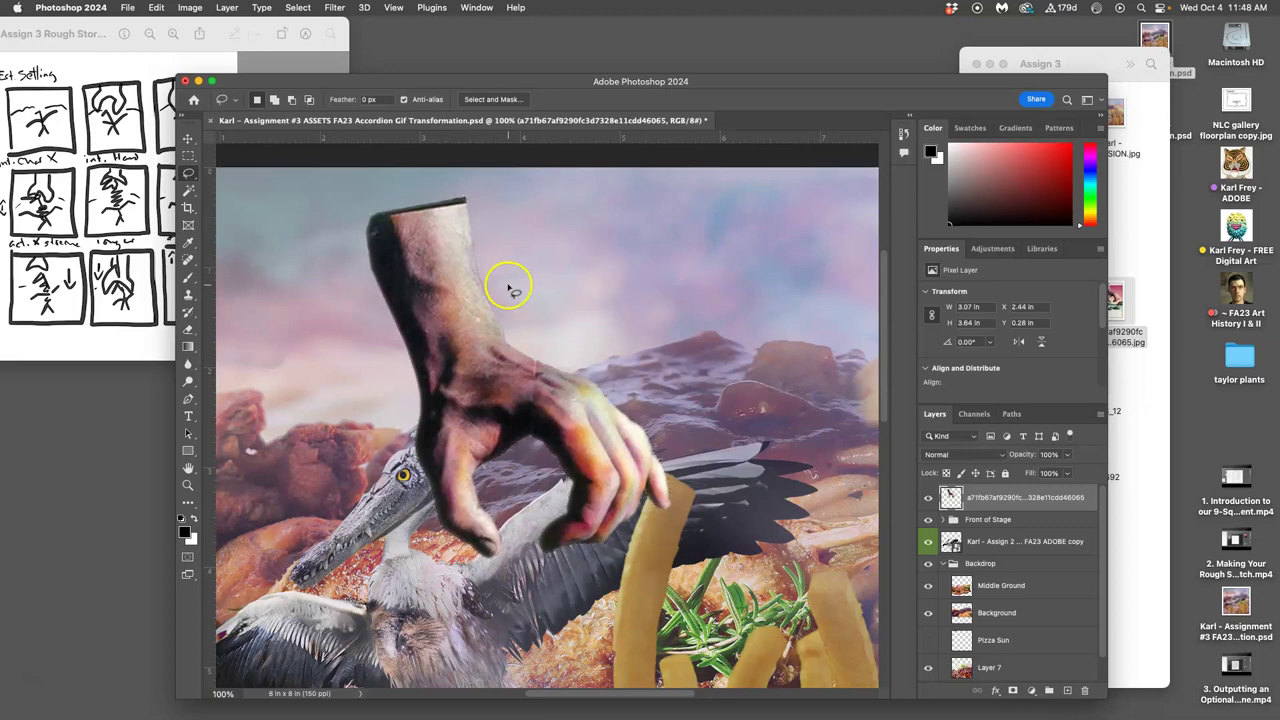
- Move the hand up to about X 0.82 in, Y -3.15 in so only its fingertips enter the canvas, and check the rough storyboard
left_click(187, 138)
left_click_drag(468, 294, 435, 183)
key("super+minus")
key("super+minus")
scroll(549, 340, "down", 2)
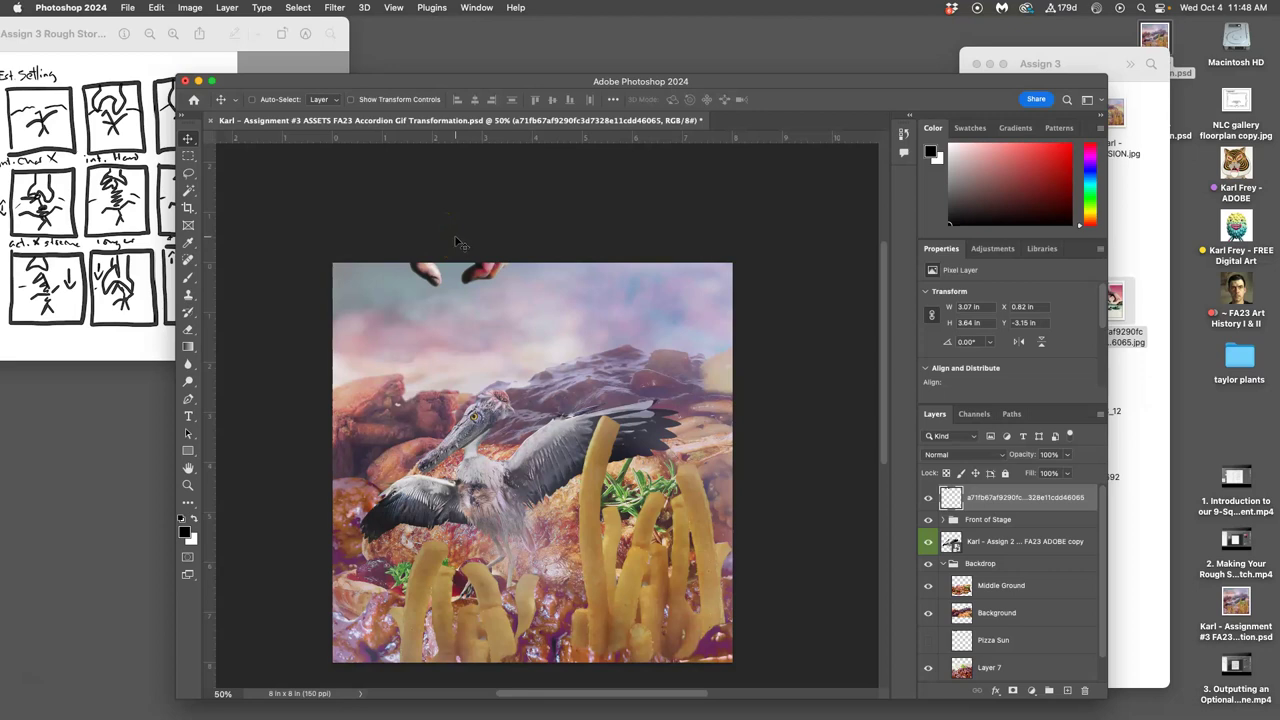
left_click(133, 187)
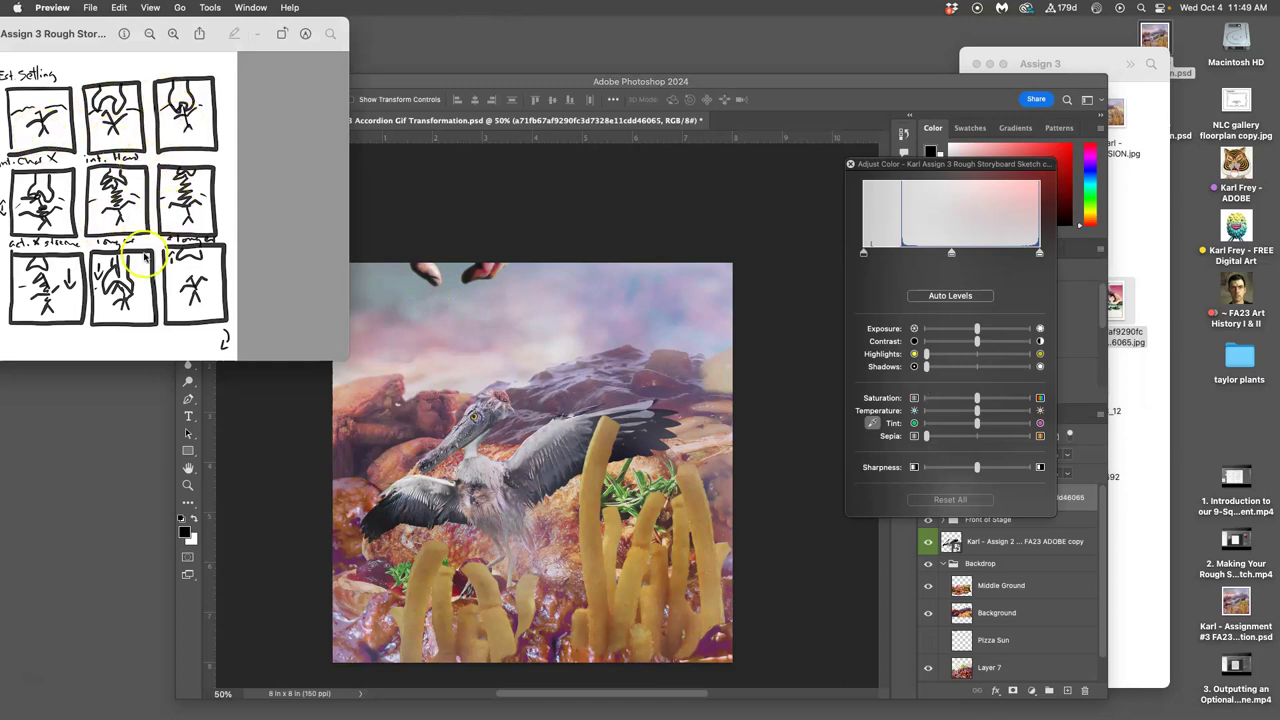
left_click(461, 232)
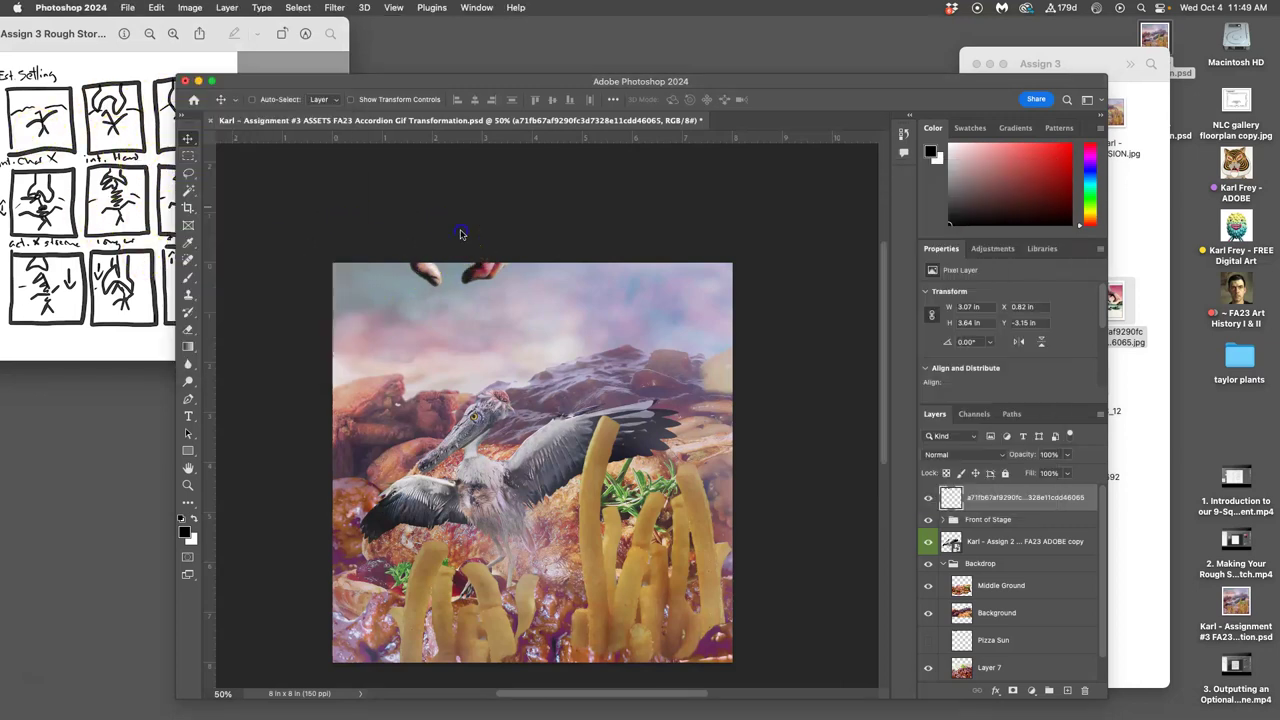
- Move the hand completely off the canvas above its upper edge, checking the rough storyboard for the hand's entry frames
left_click_drag(421, 270, 438, 218)
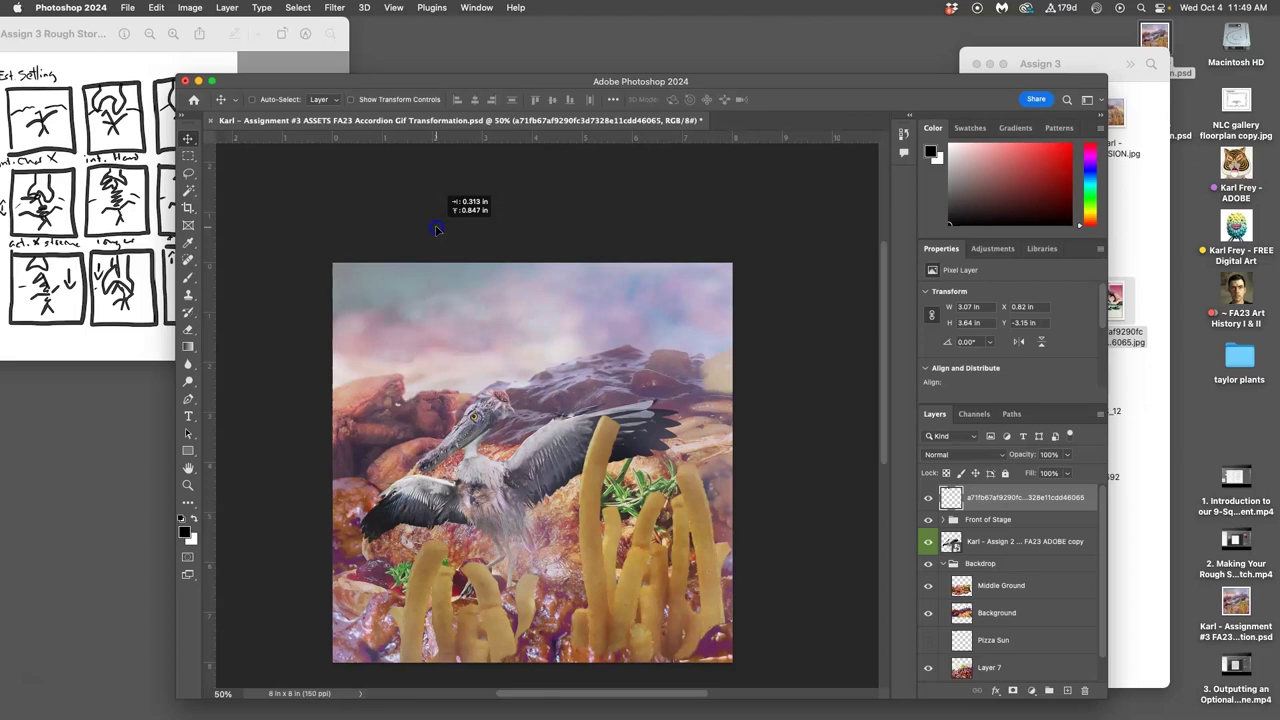
mouse_move(436, 229)
left_mouse_down()
mouse_move(450, 390)
mouse_move(425, 215)
left_mouse_up()
left_click(85, 120)
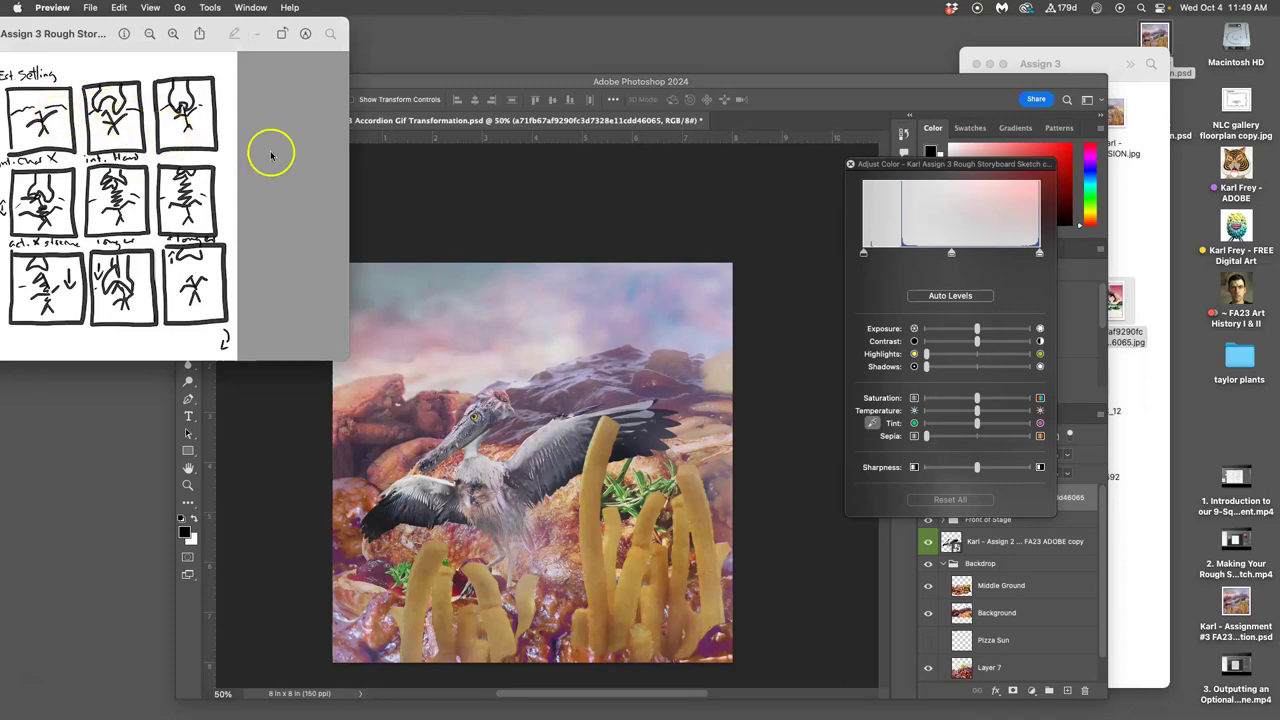
left_click(418, 176)
left_click_drag(447, 277, 397, 213)
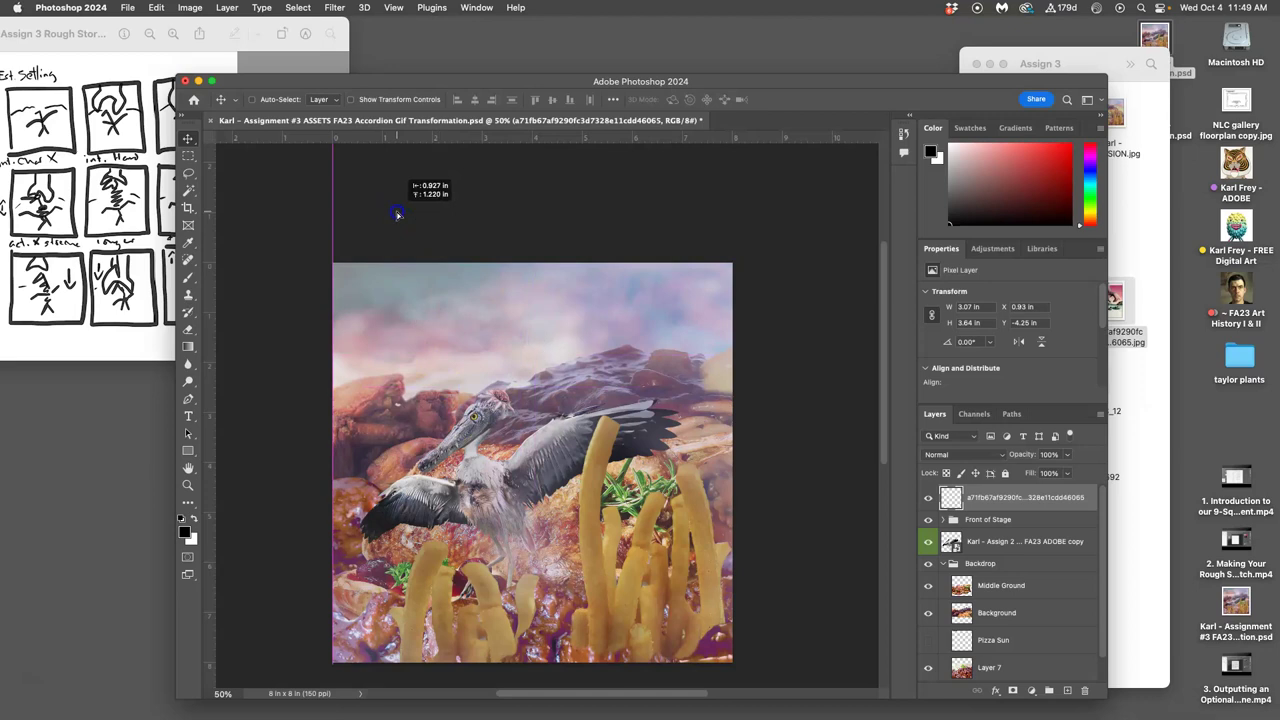
- Try out the hand's descent from above the canvas to the bird's head, placing it at about X 1.54 in, Y 0 in
left_click_drag(397, 214, 481, 464)
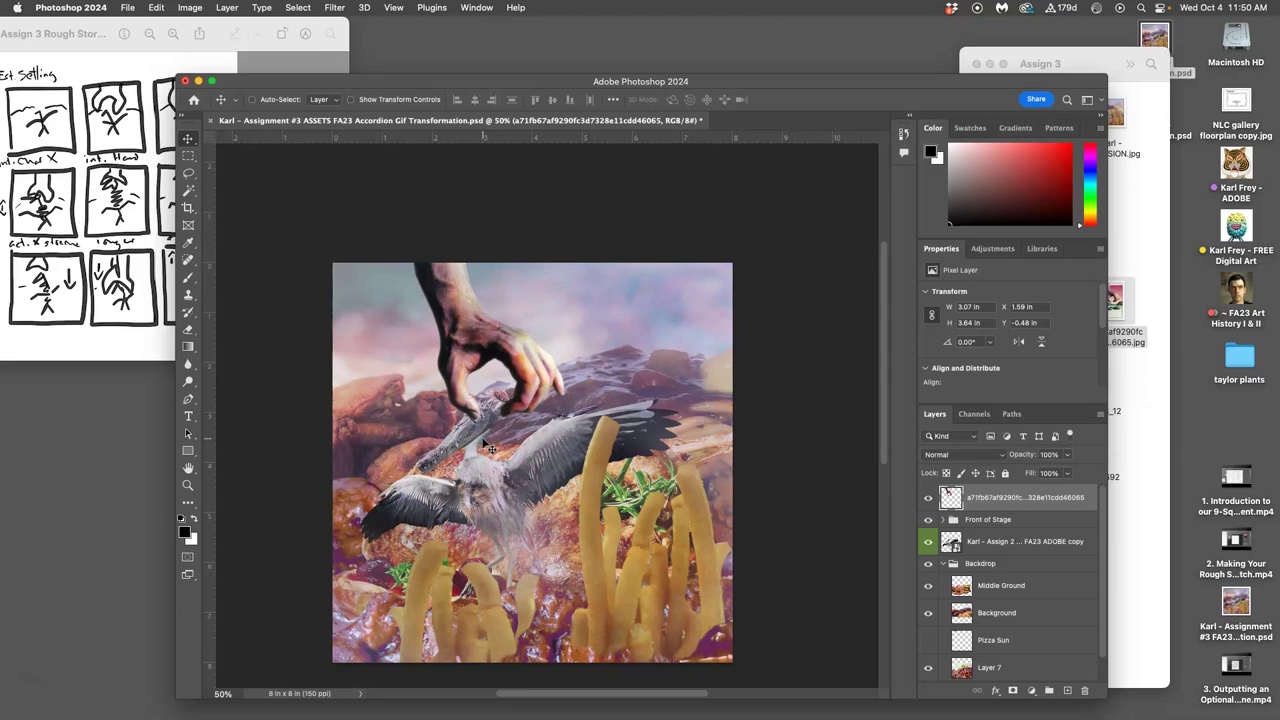
left_click_drag(471, 306, 433, 233)
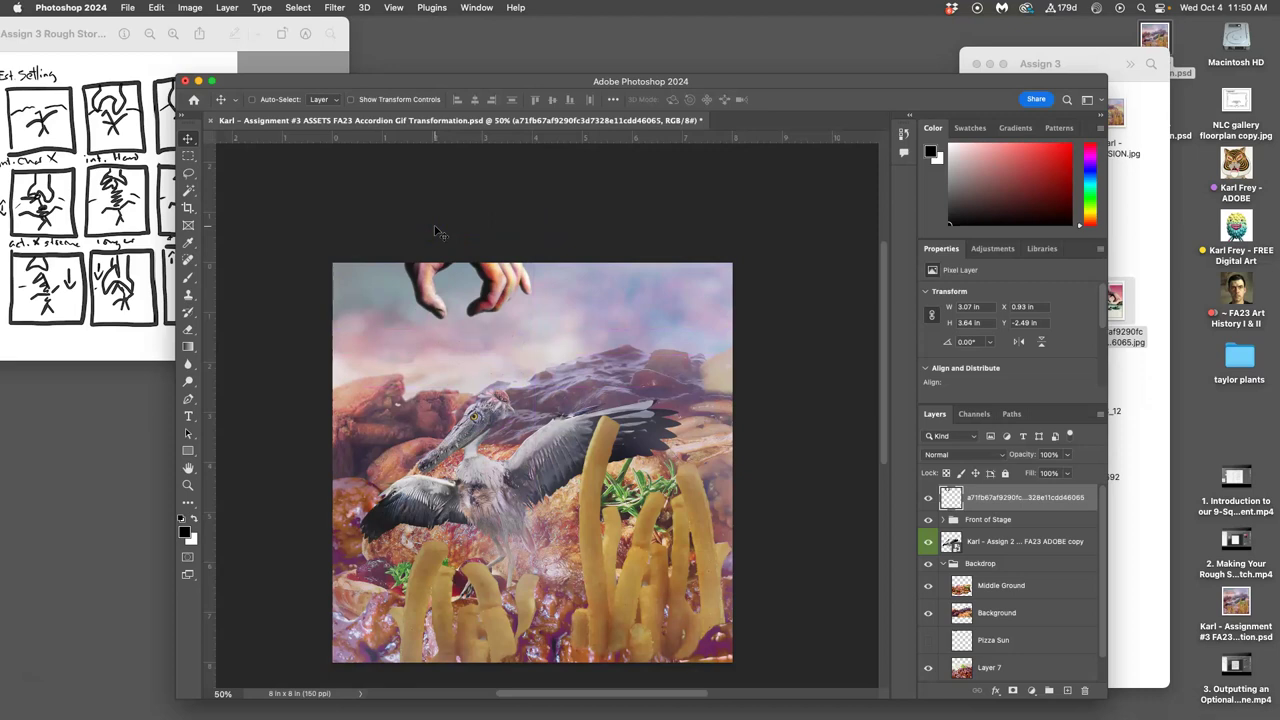
left_click_drag(466, 237, 497, 307)
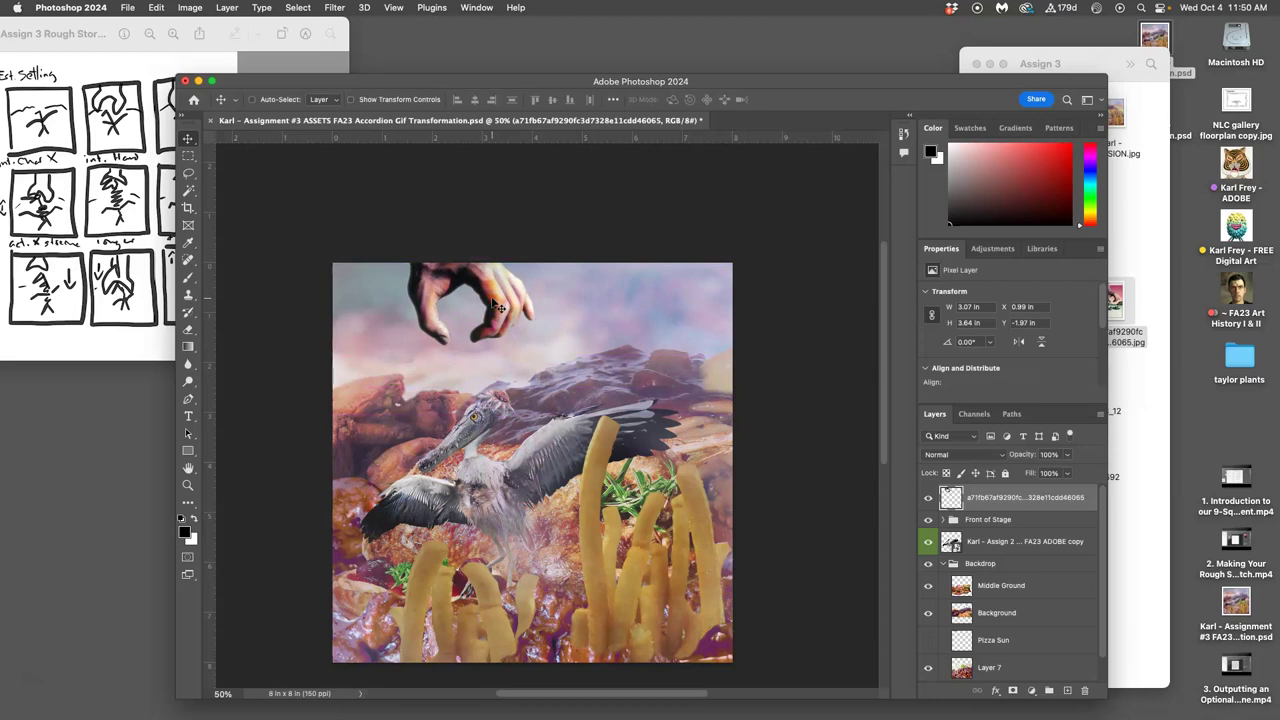
left_click_drag(505, 287, 527, 383)
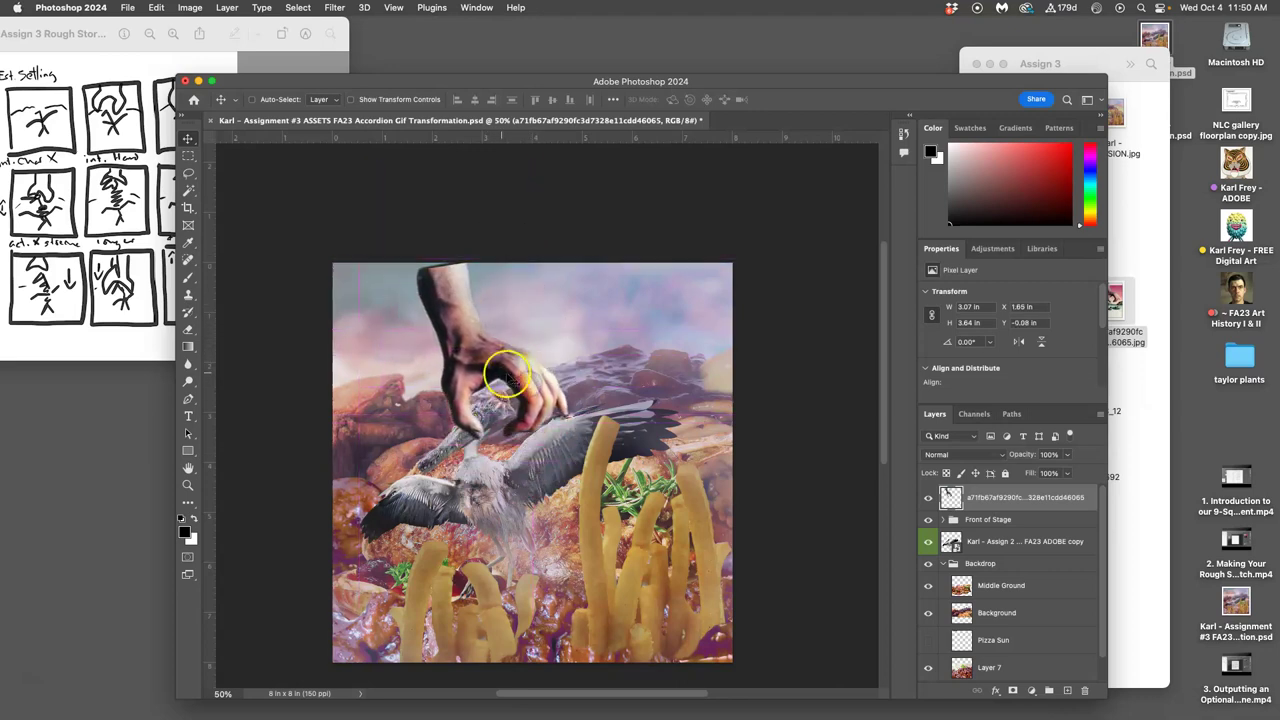
left_click_drag(501, 370, 508, 374)
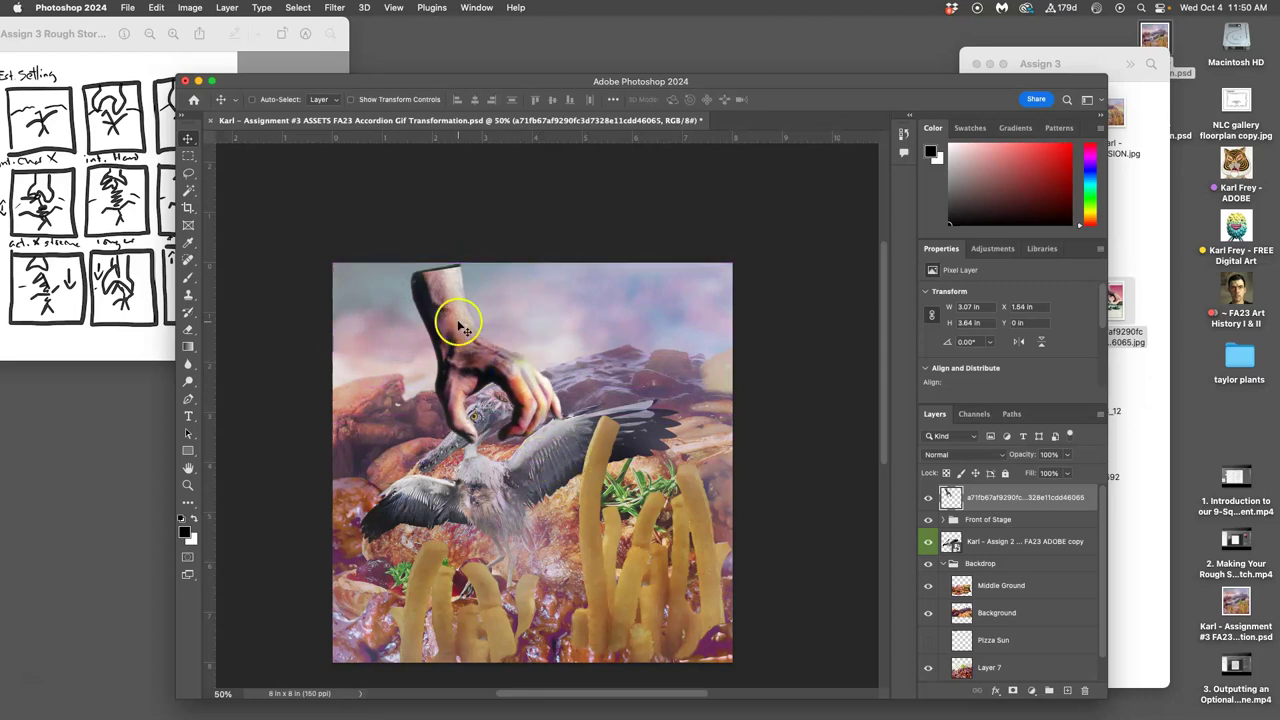
- Apply a Levels adjustment to the hand layer with the RGB midtone input at 1.00
left_click(192, 10)
mouse_move(216, 48)
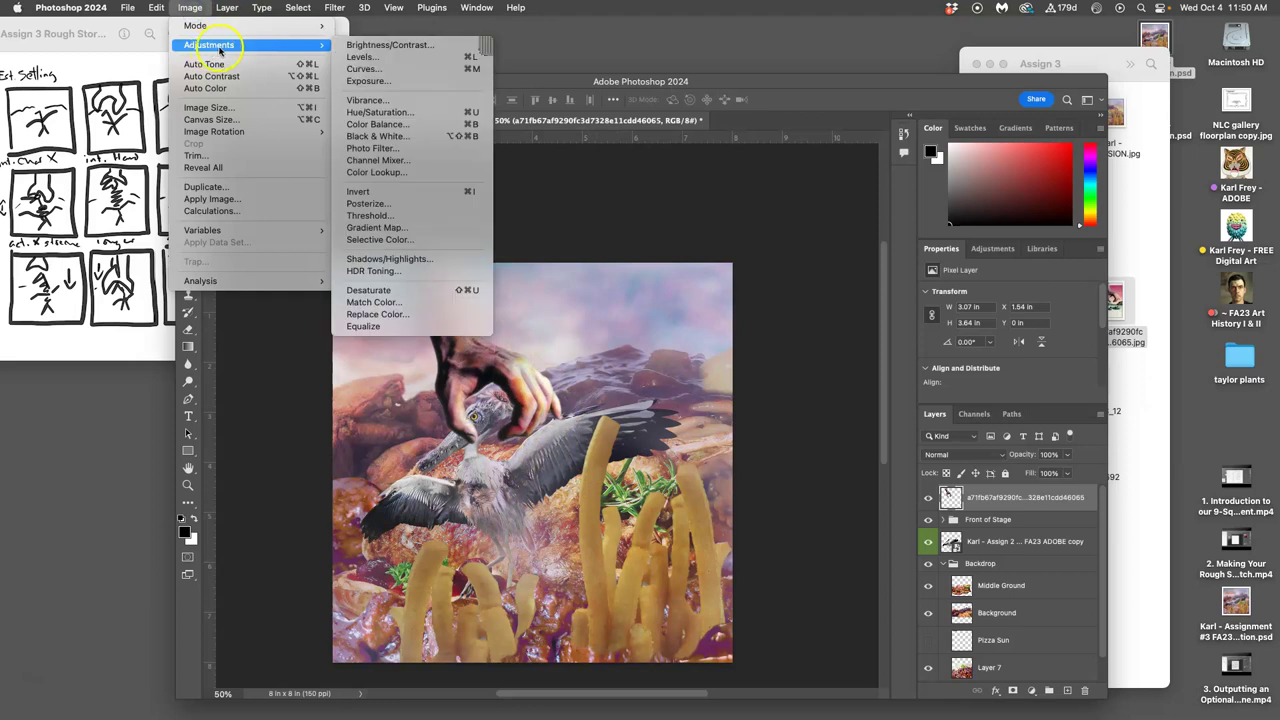
left_click(405, 56)
left_click_drag(902, 266, 900, 266)
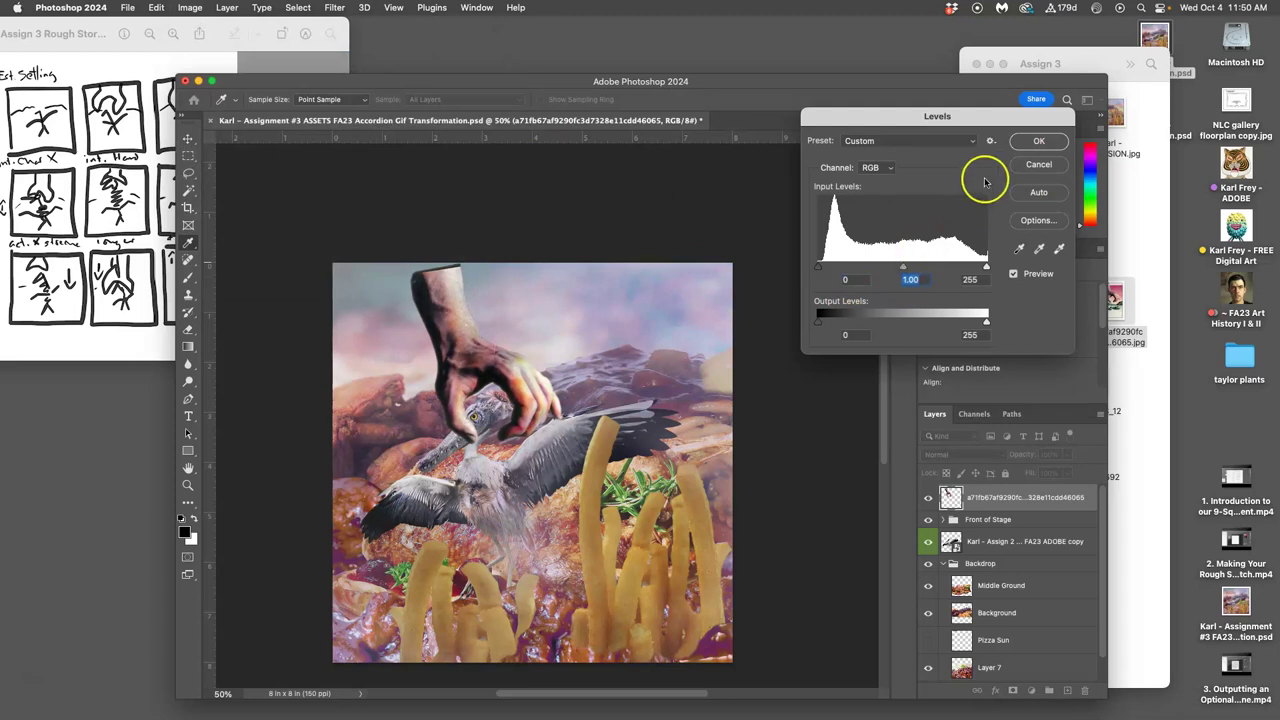
left_click(1038, 141)
- Apply Hue/Saturation to the hand layer with hue +1 and a reduced saturation
left_click(190, 8)
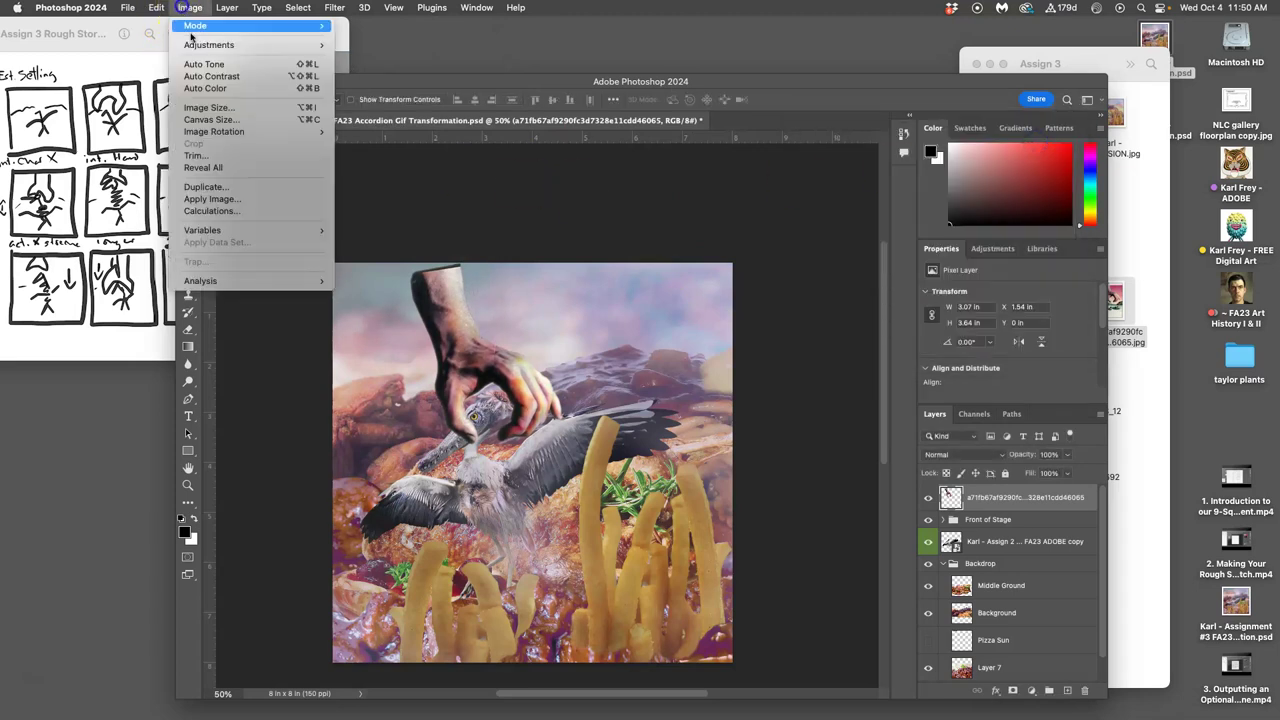
mouse_move(205, 45)
left_click(390, 110)
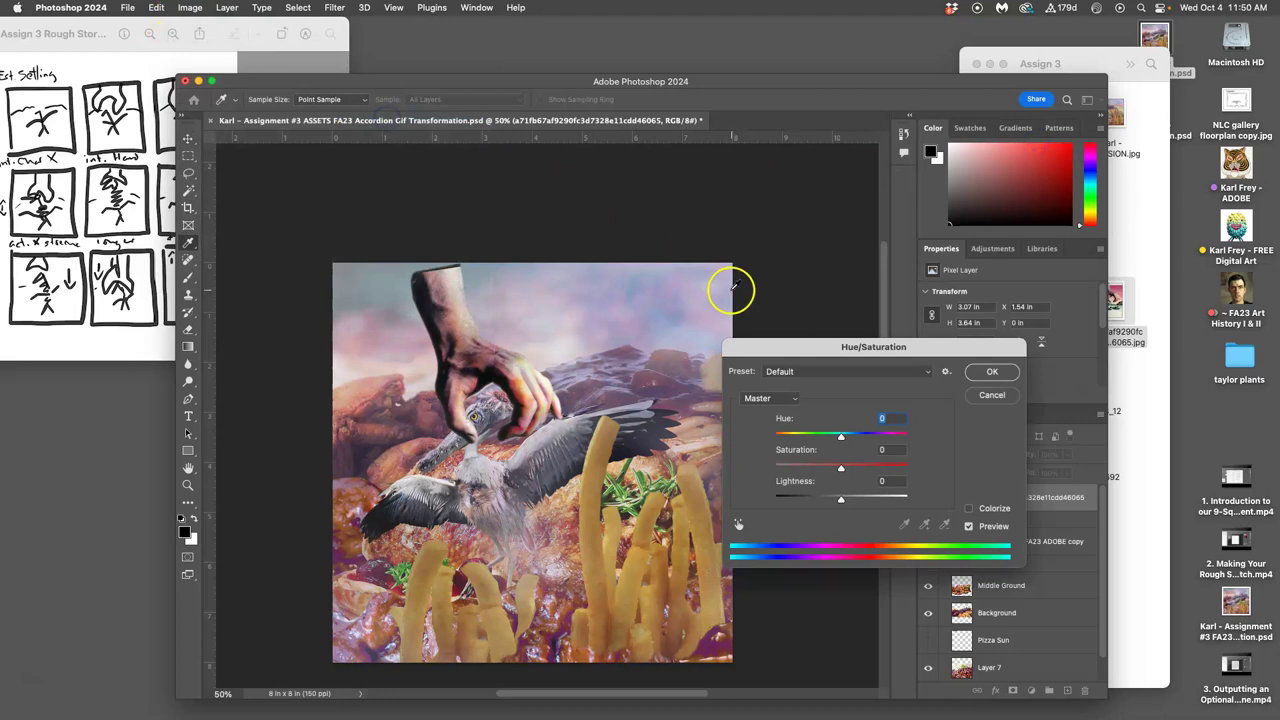
mouse_move(842, 436)
left_mouse_down()
mouse_move(828, 440)
mouse_move(840, 438)
left_mouse_up()
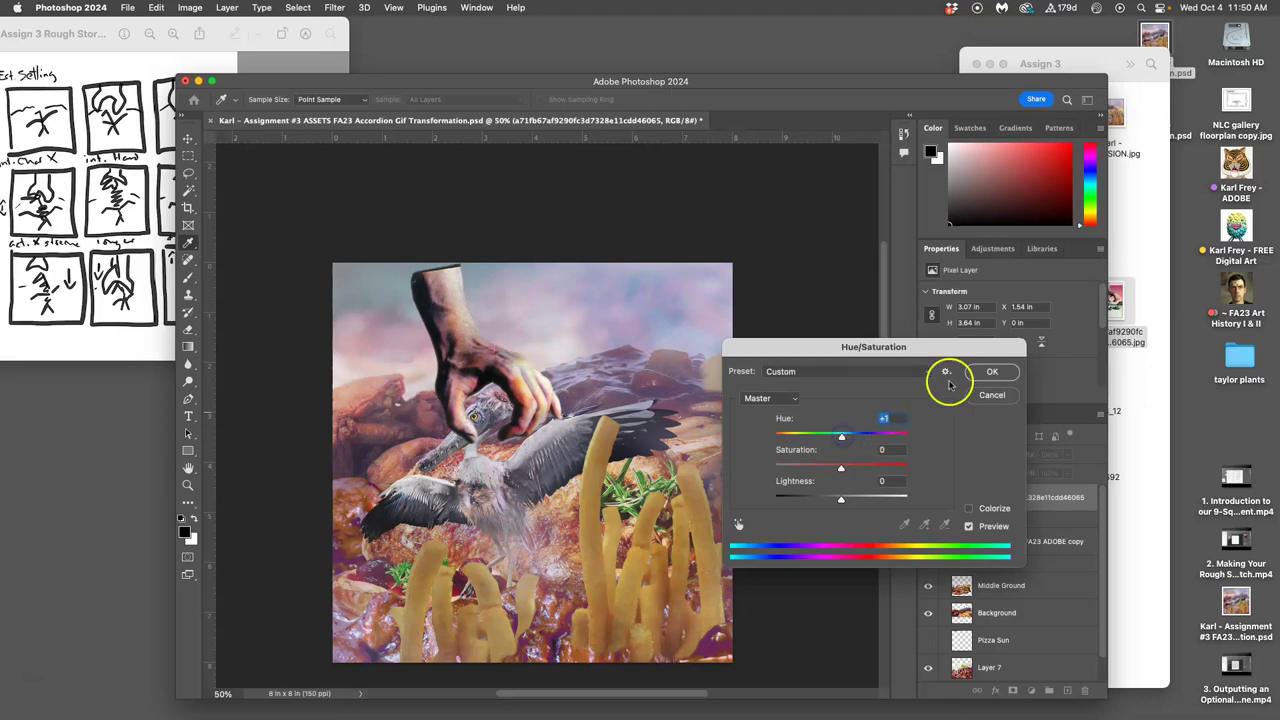
left_click_drag(841, 467, 832, 470)
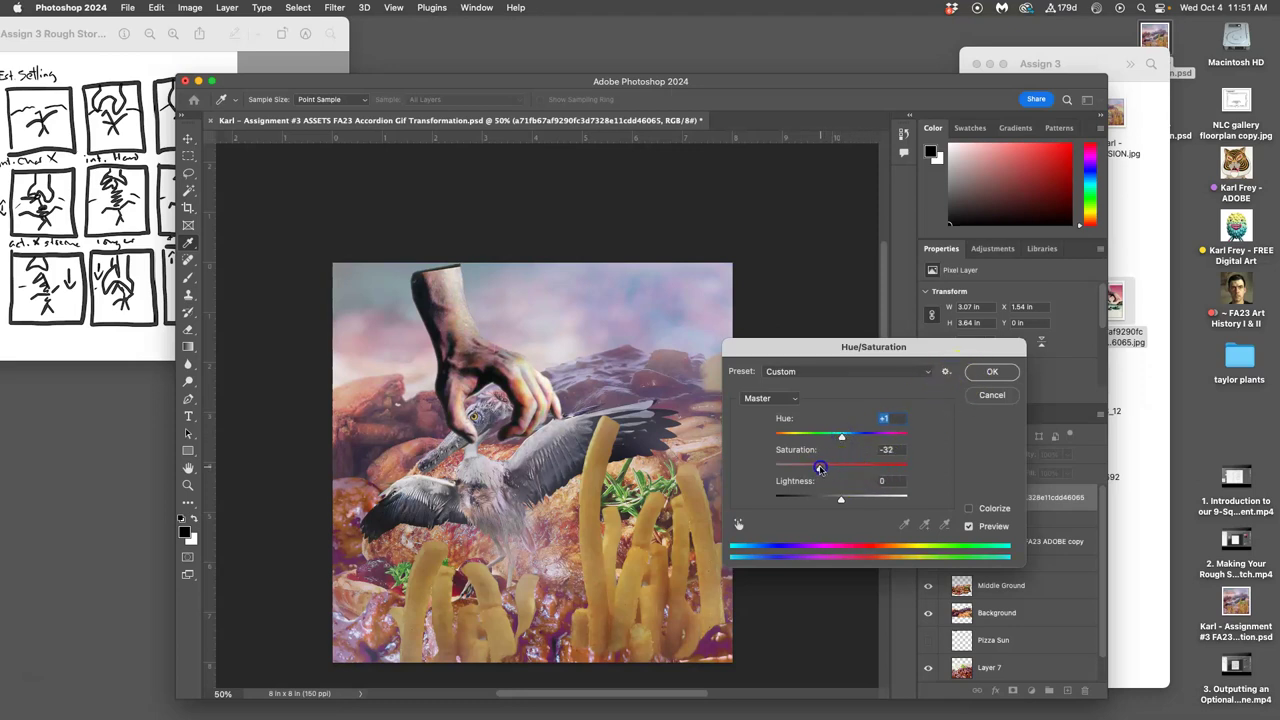
left_click(994, 373)
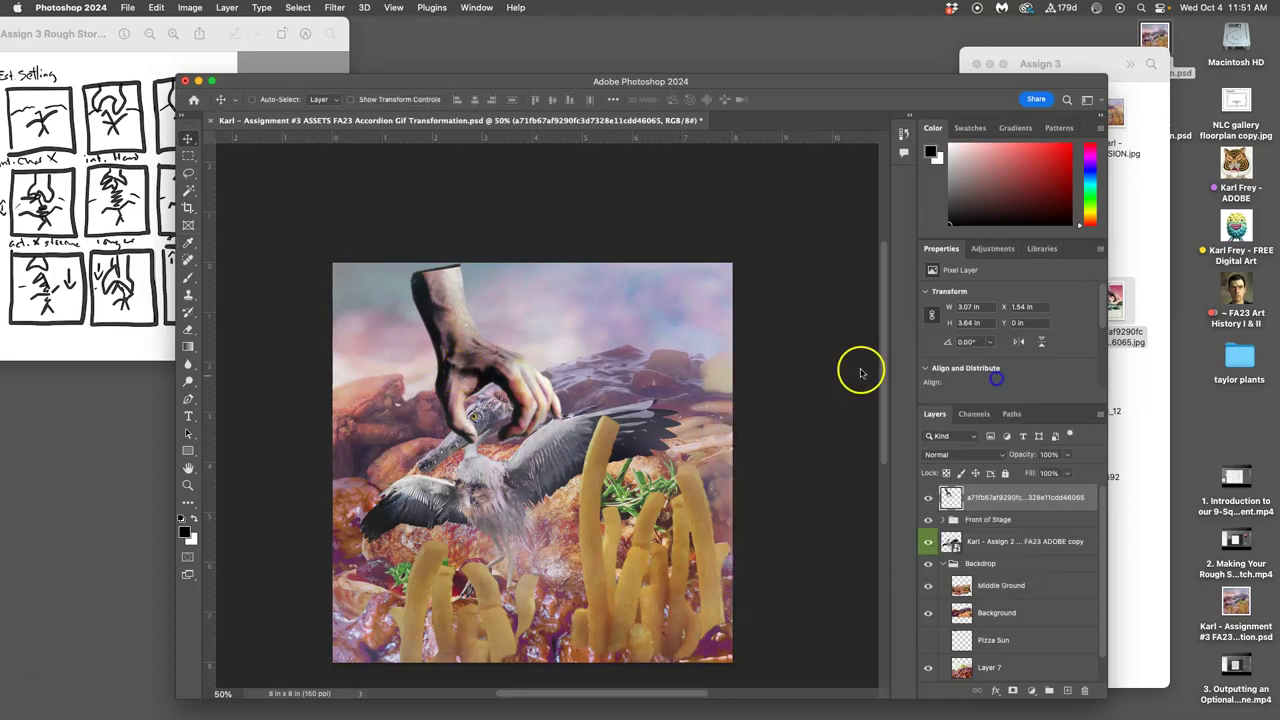
- Position the hand at about X 1.24 in, Y -0.48 in so its fingertips meet at the bird's head
left_click_drag(500, 366, 456, 228)
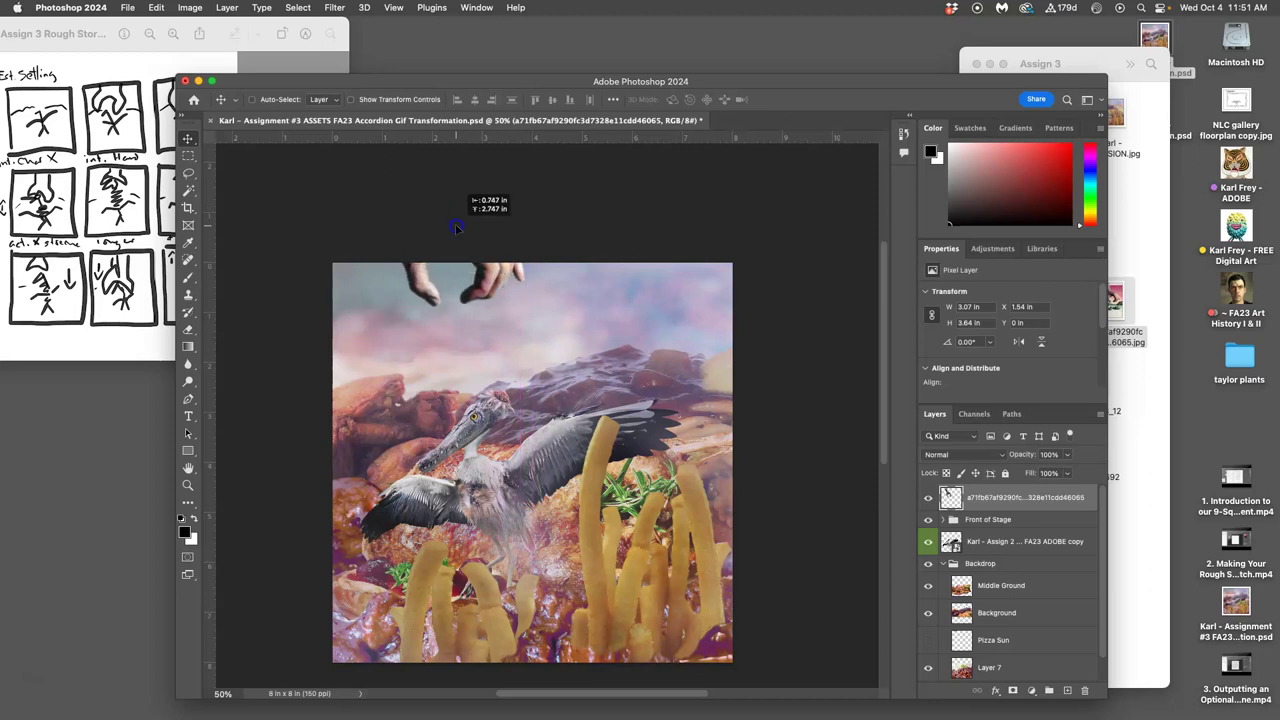
left_click_drag(506, 271, 521, 385)
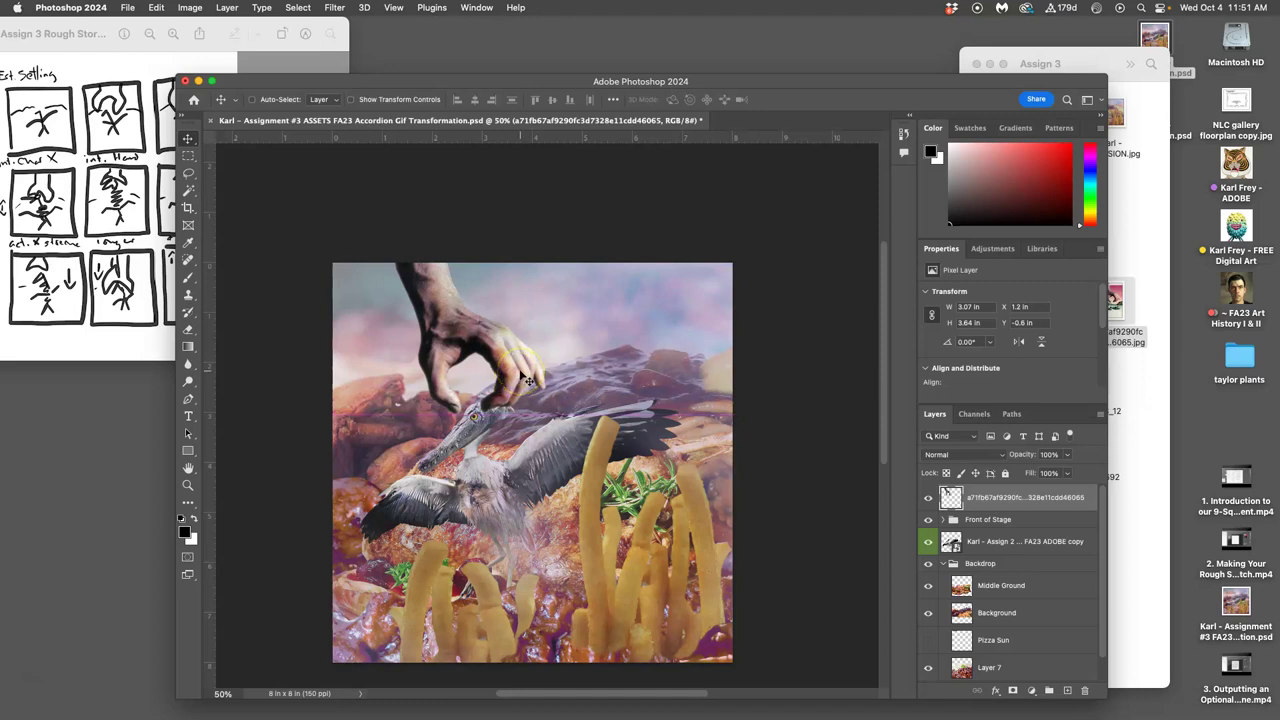
mouse_move(510, 388)
left_mouse_down()
mouse_move(505, 370)
mouse_move(512, 394)
left_mouse_up()
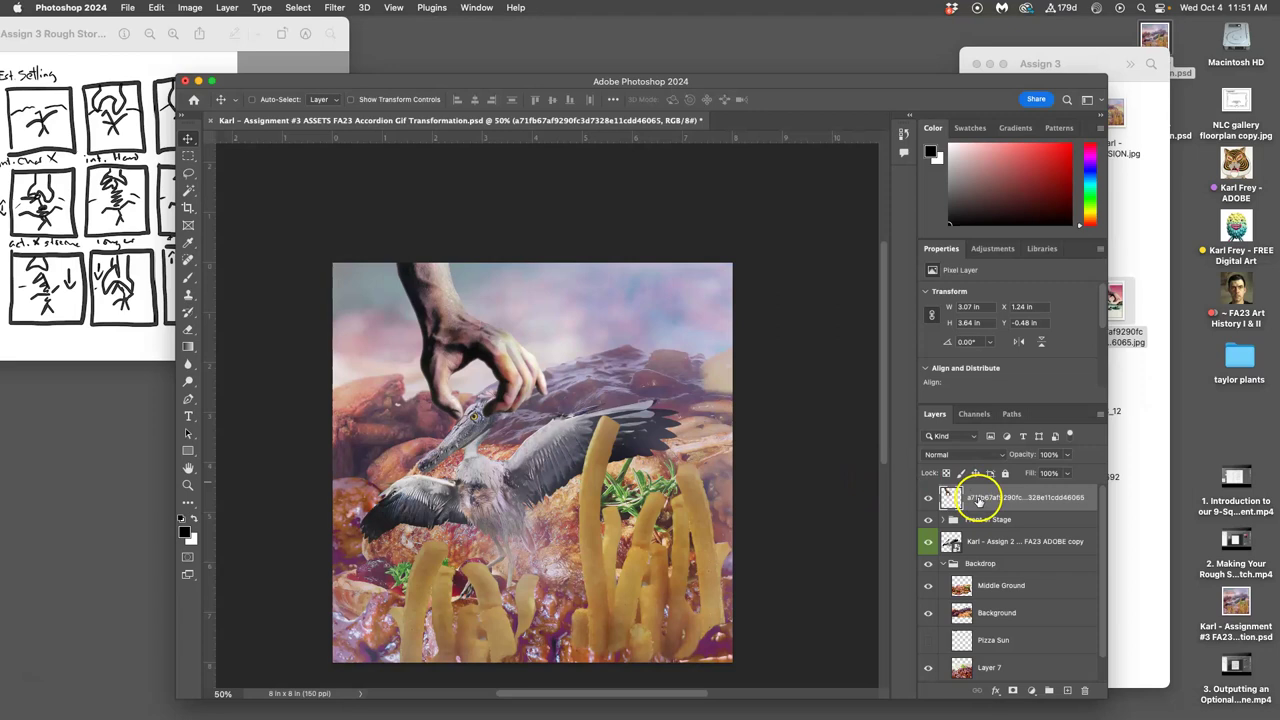
- Duplicate the hand layer and outline the copy's outer fingers with the Lasso
left_click_drag(620, 394, 722, 418)
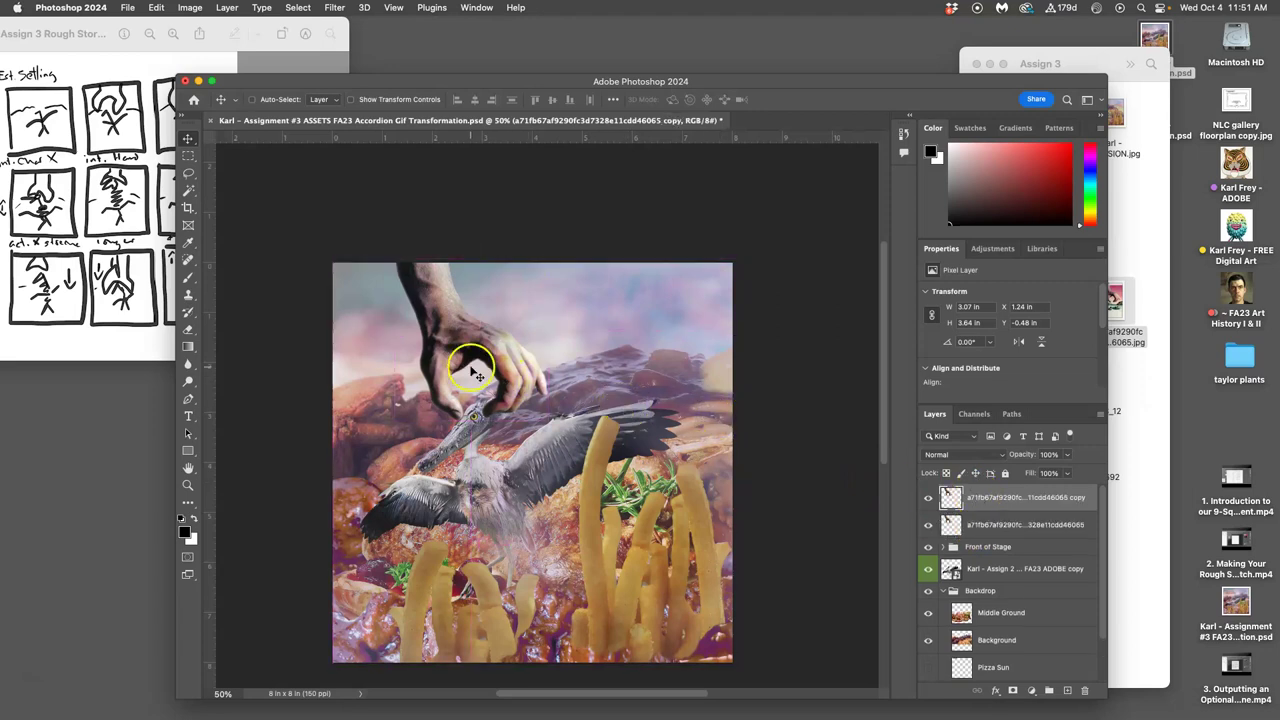
left_click(188, 173)
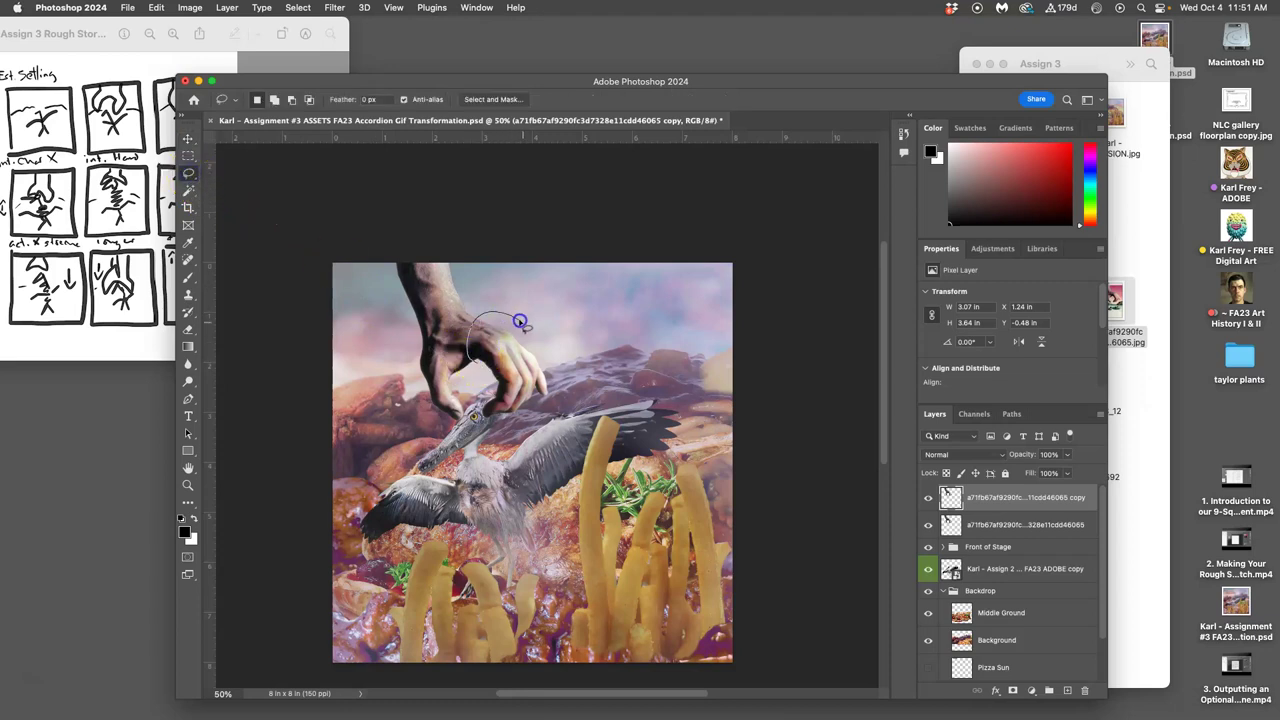
left_click_drag(474, 418, 474, 416)
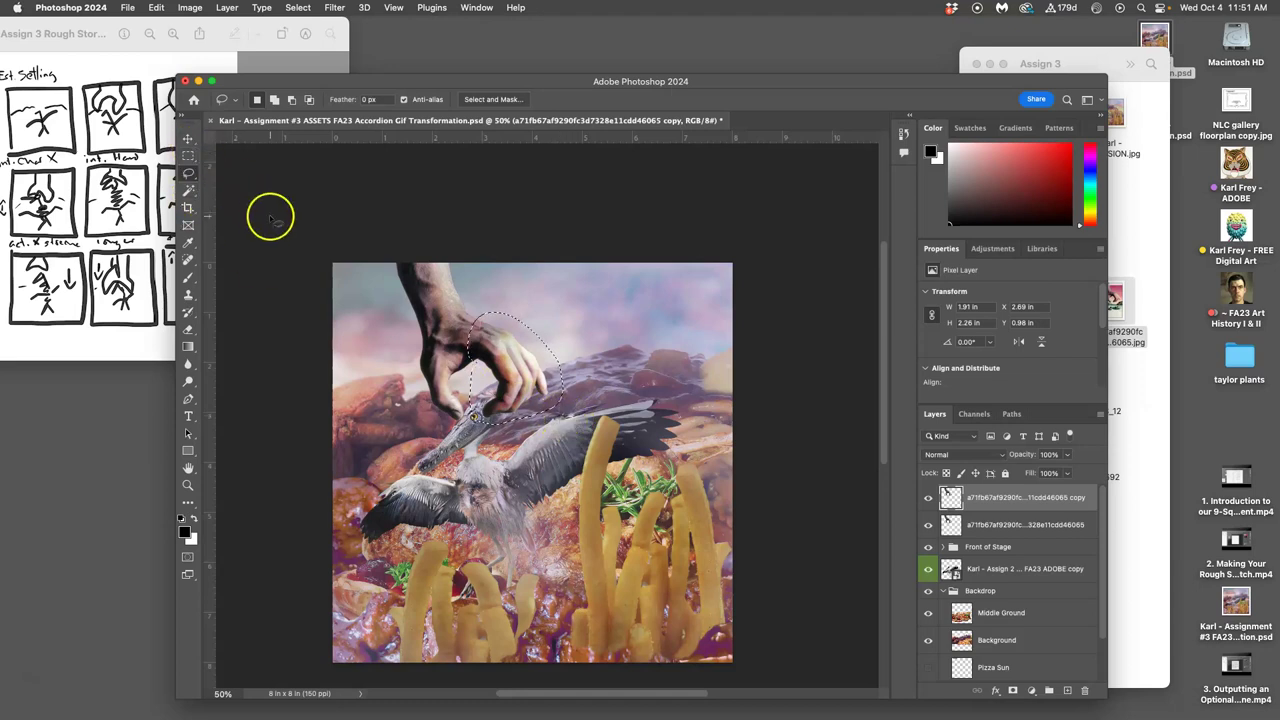
- Free-transform the selected fingers, rotating them about 12.2° and shifting them inward toward the thumb
key("super+t")
left_click_drag(581, 361, 516, 391)
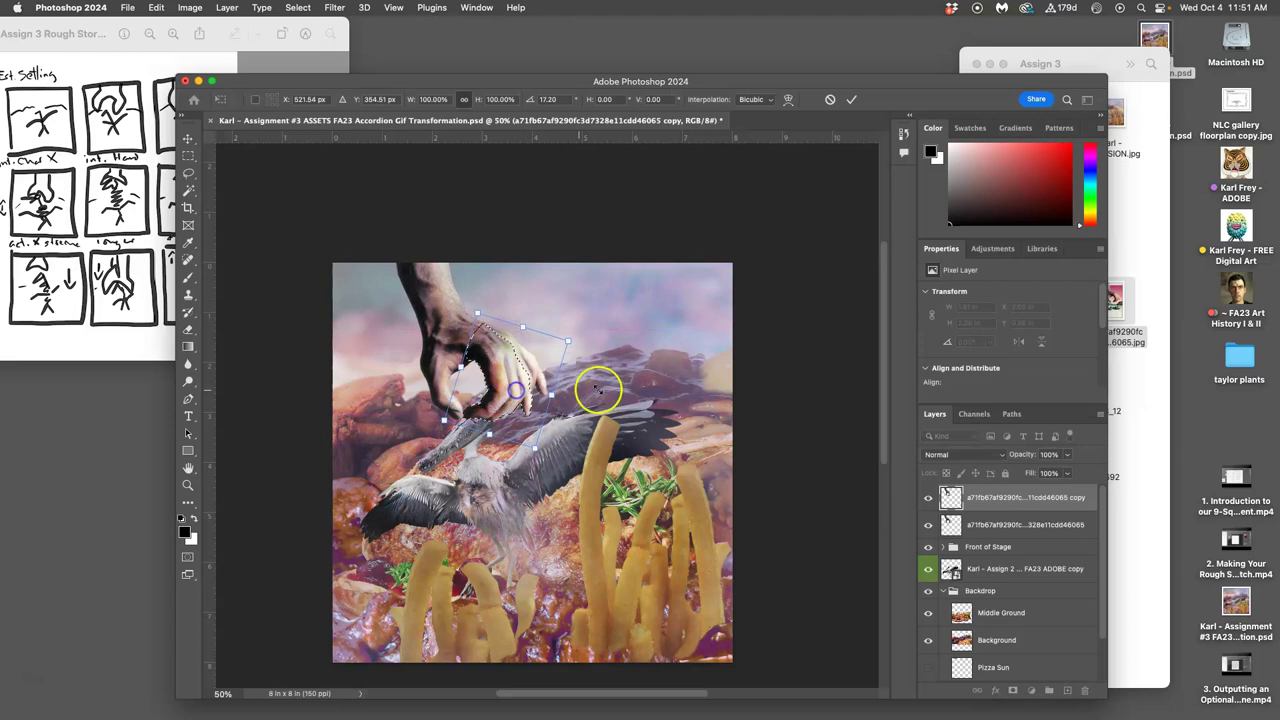
key("Escape")
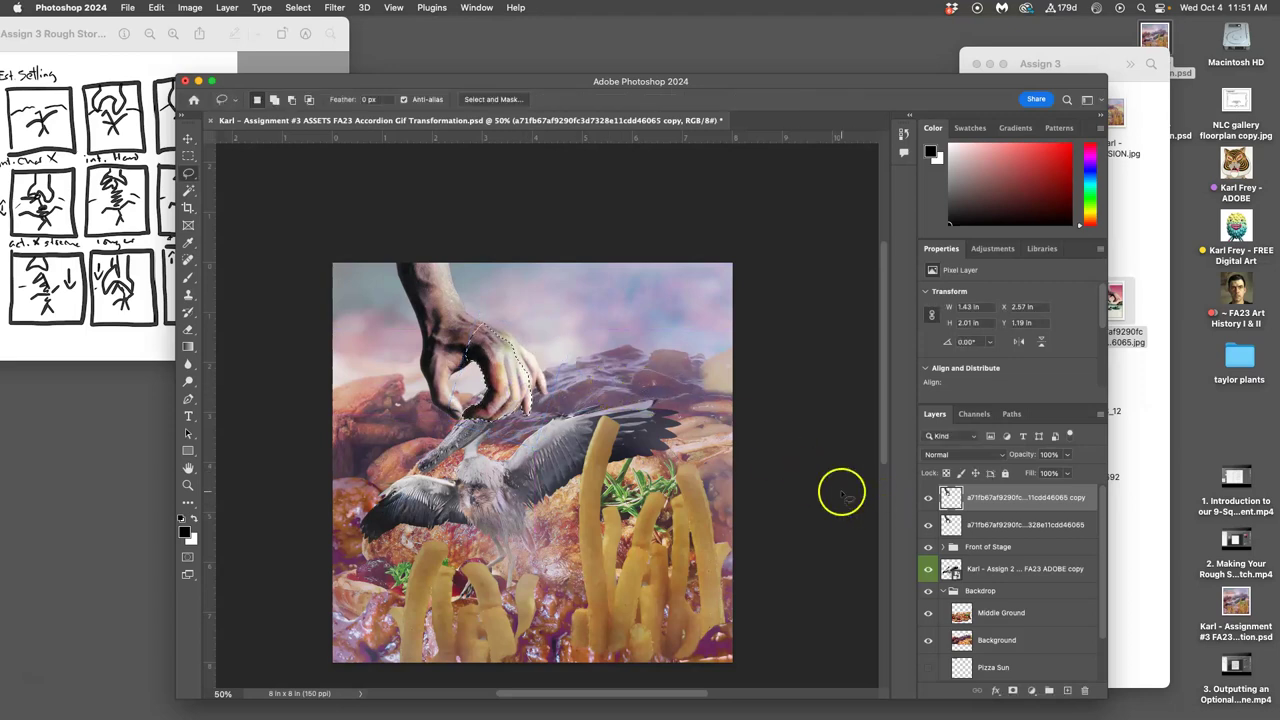
- Toggle the two hand layers to compare the closed and open poses, and leave the closed-finger copy hidden
left_click(927, 497)
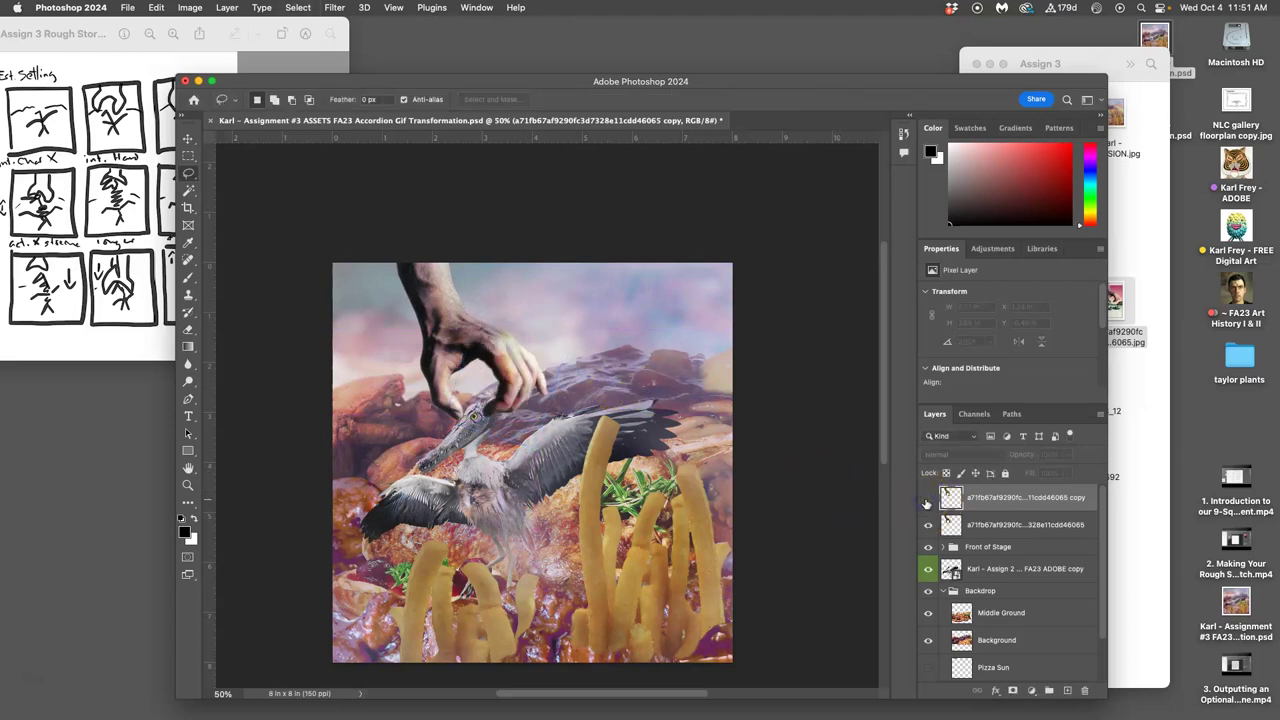
left_click(927, 497)
left_click(928, 524)
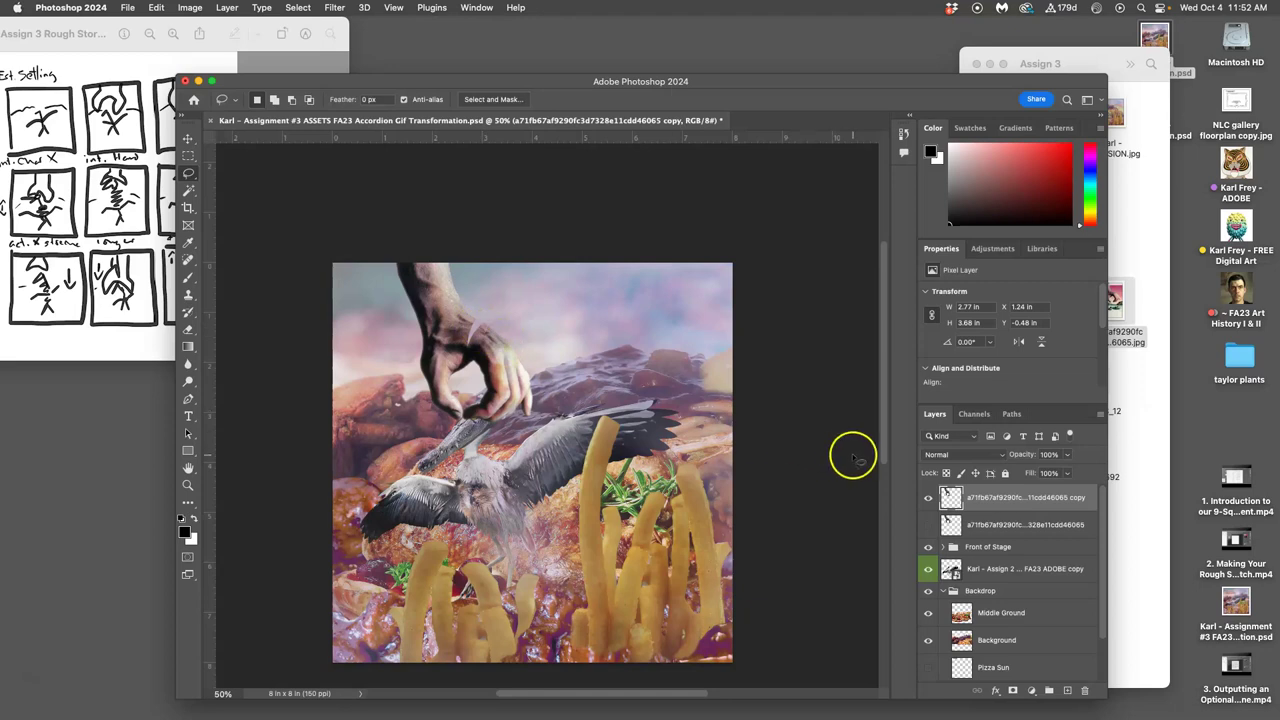
left_click(928, 524)
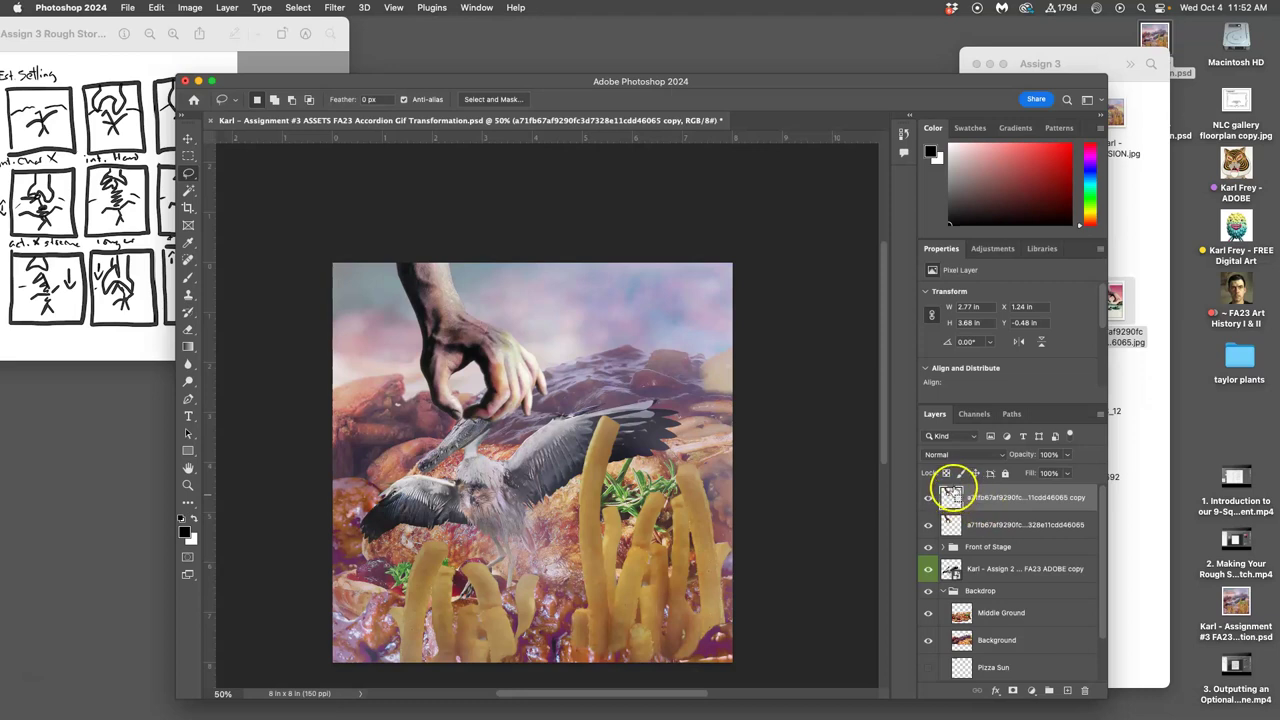
left_click(929, 498)
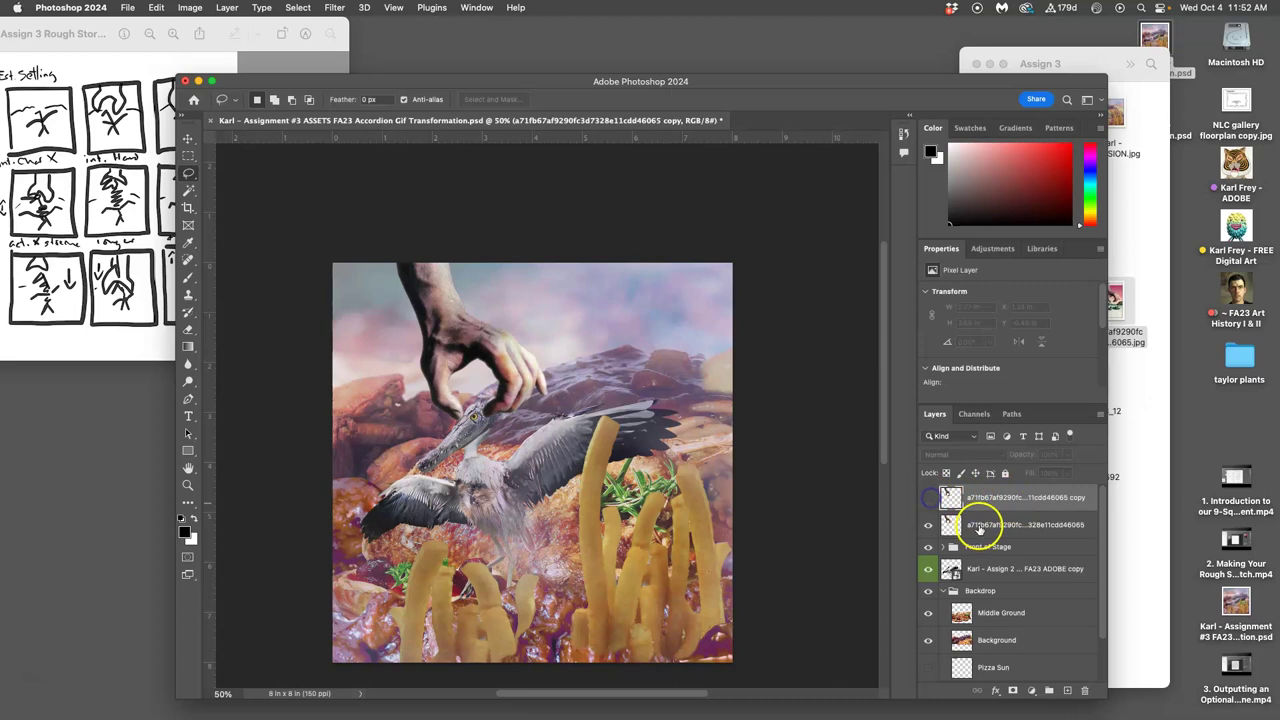
- Duplicate the original hand layer and hide the original beneath the new copy
left_click(977, 526)
key("super+j")
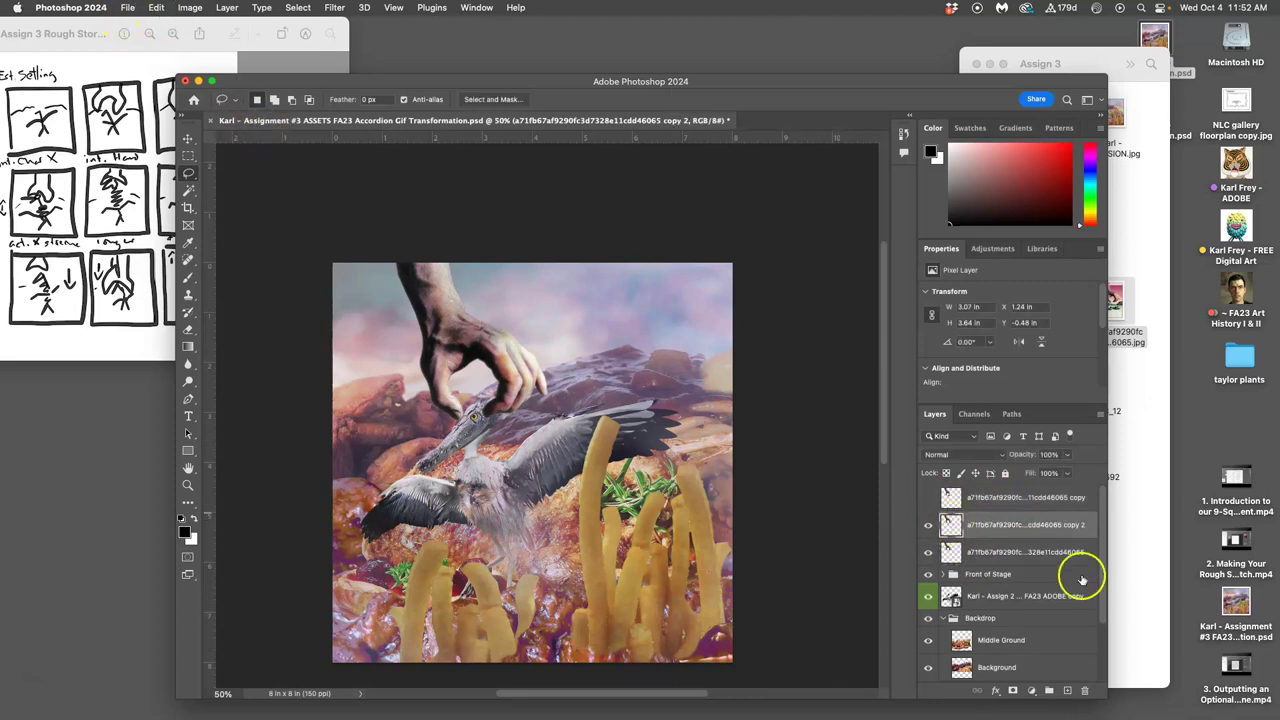
left_click(929, 552)
- Start Puppet Warp on the new hand copy and pin the wrist, the back of the hand, the fingers and the thumb
left_click(155, 8)
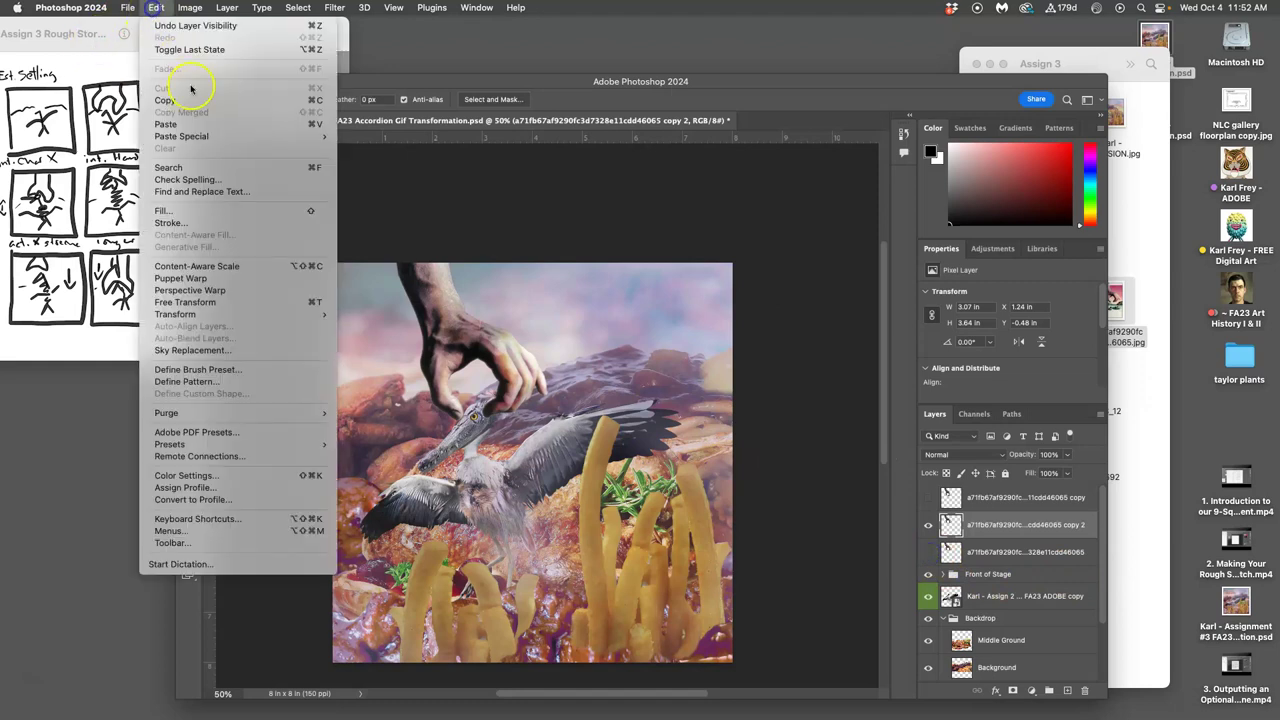
left_click(210, 279)
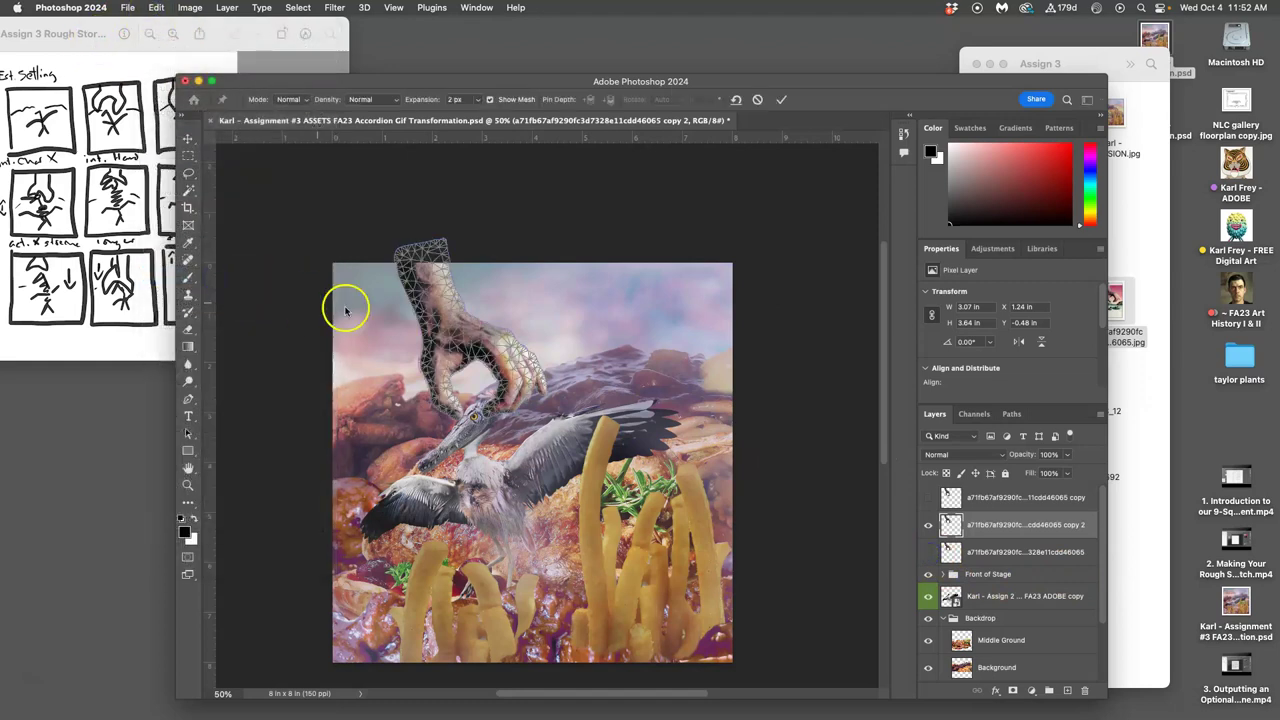
left_click(426, 258)
left_click(452, 336)
left_click(518, 375)
left_click(441, 399)
- Pull the finger pin up and outward to open the hand's grip, rotating it to about -44°, and commit the warp
left_click(518, 379)
left_click_drag(516, 379, 514, 343)
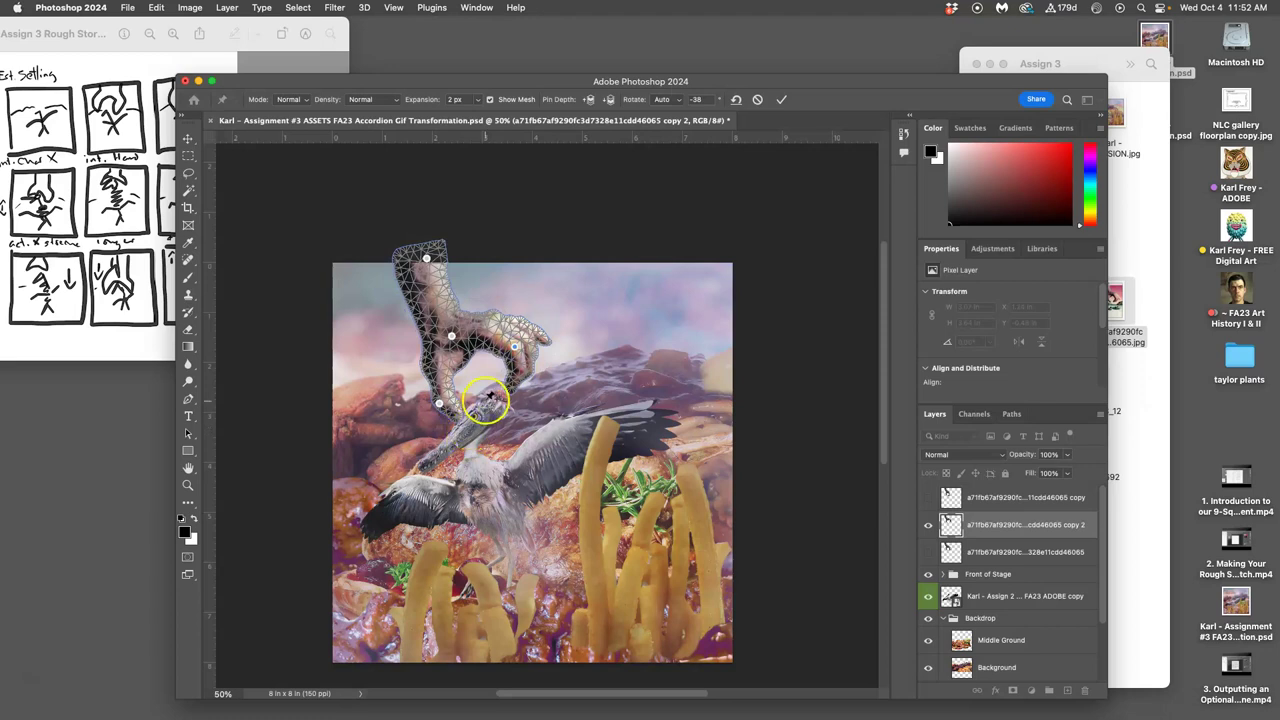
mouse_move(516, 348)
left_mouse_down()
mouse_move(512, 364)
mouse_move(523, 335)
left_mouse_up()
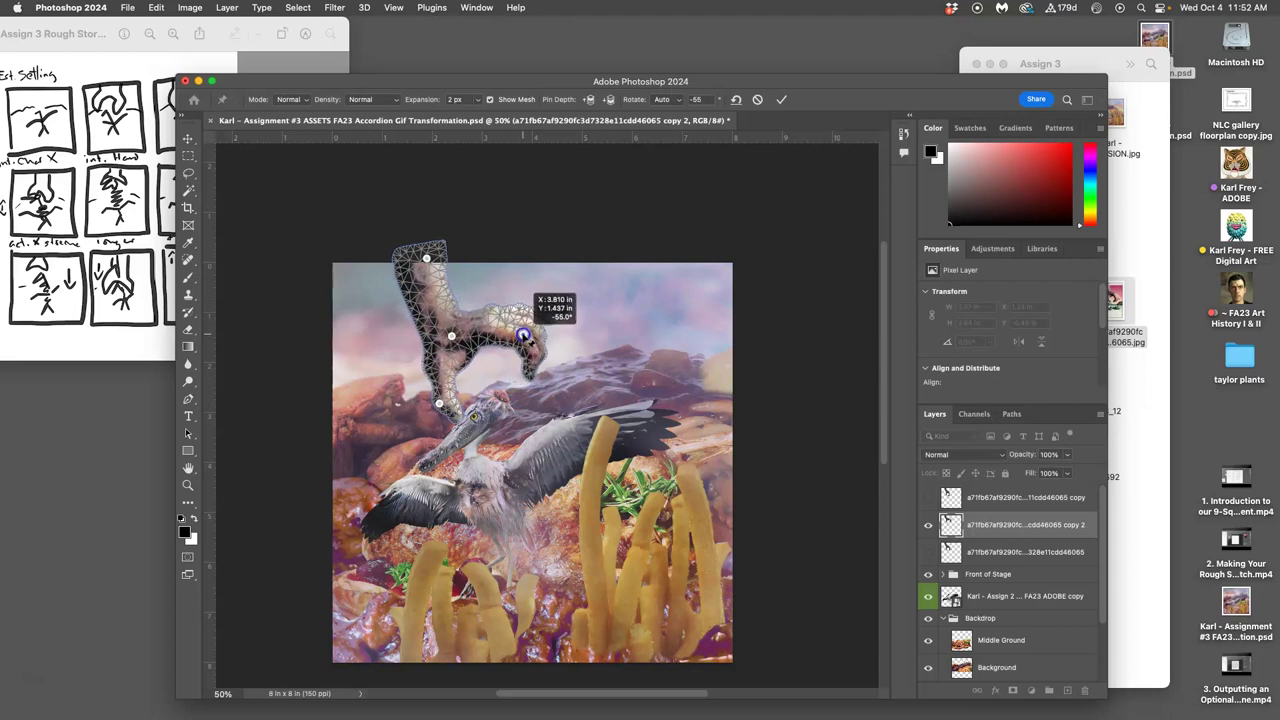
mouse_move(523, 335)
left_mouse_down()
mouse_move(521, 380)
mouse_move(518, 343)
left_mouse_up()
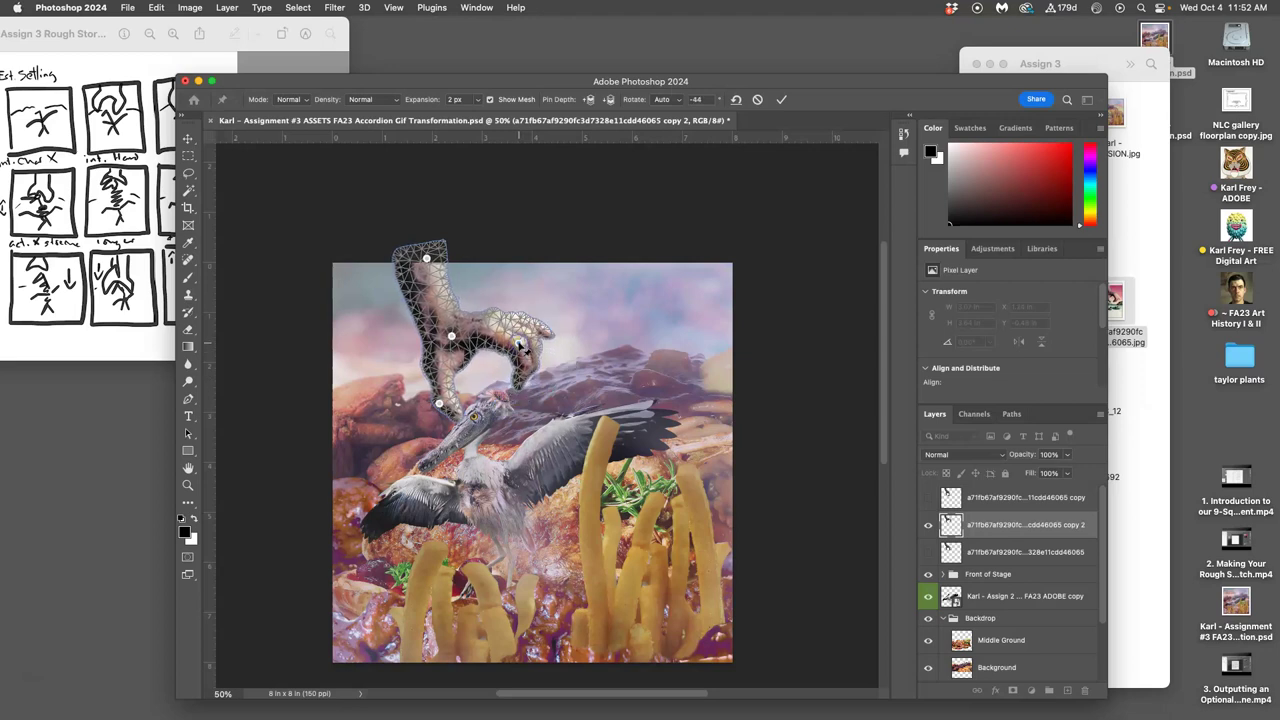
key("Return")
- Duplicate the opened hand copy and use Puppet Warp, with wrist, thumb, hand and finger pins, to bend the fingers slightly more closed
key("super+j")
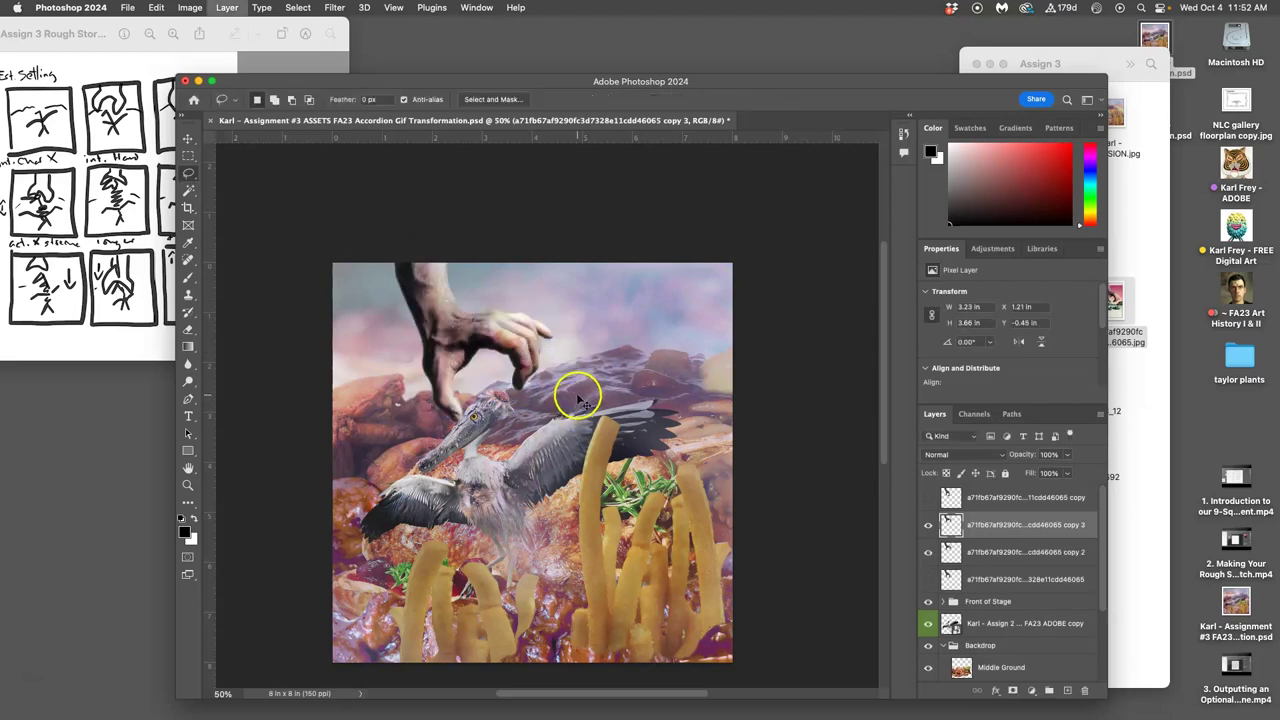
left_click(158, 7)
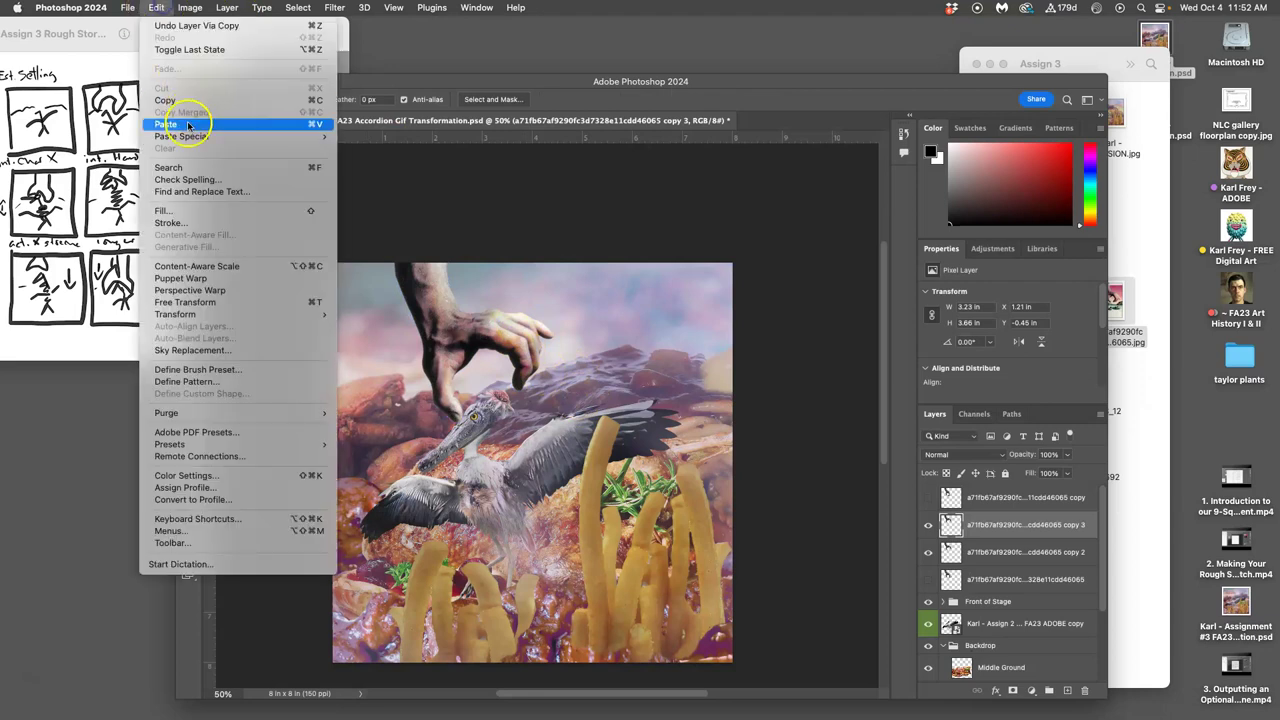
left_click(175, 278)
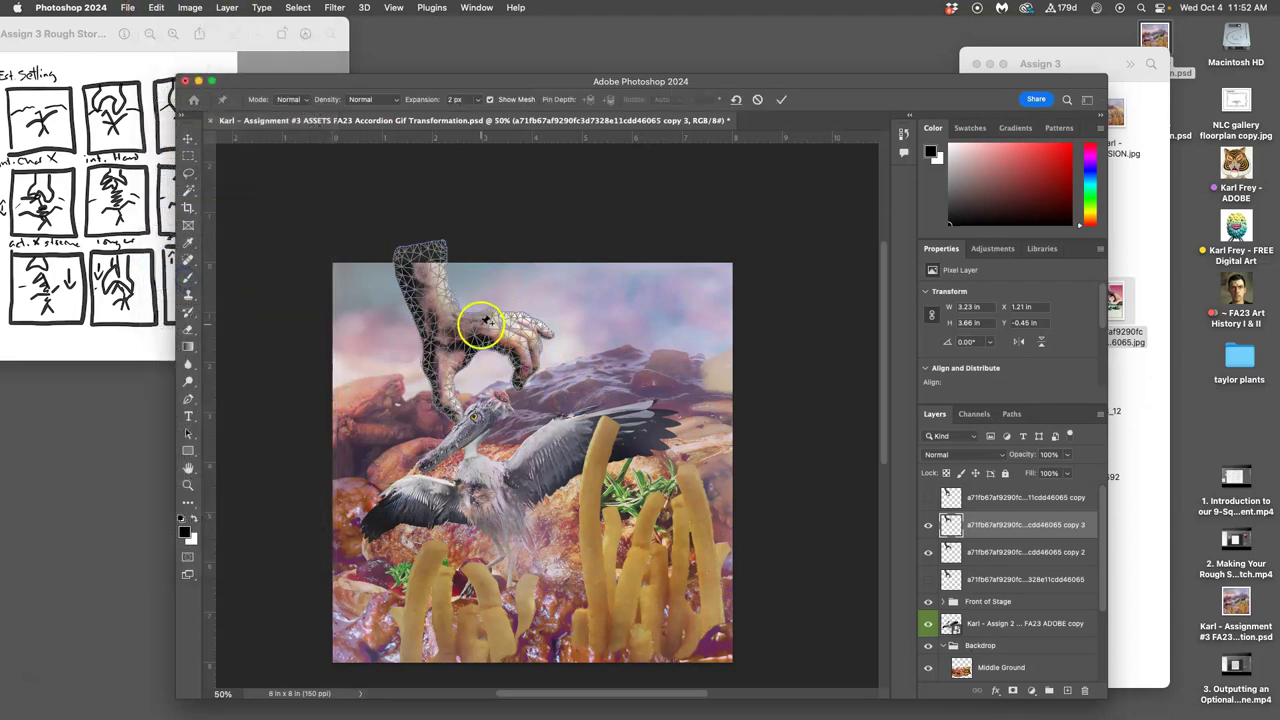
left_click(422, 264)
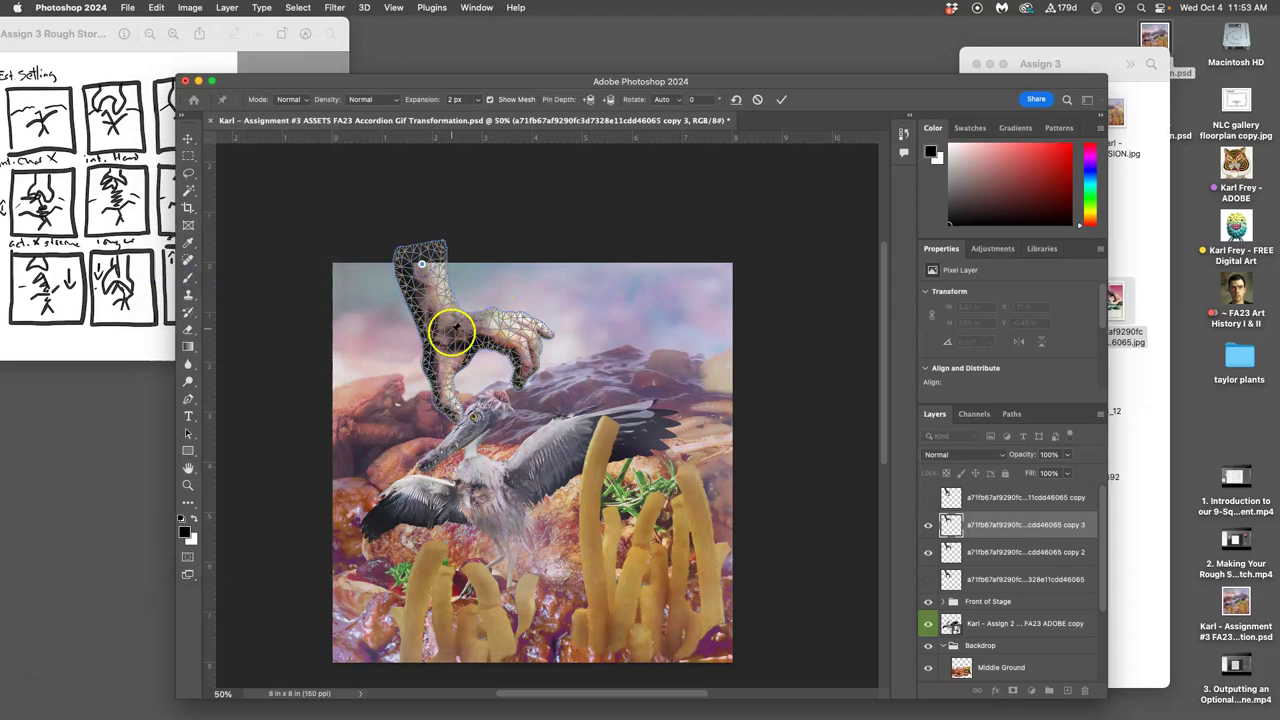
left_click(436, 393)
left_click(477, 321)
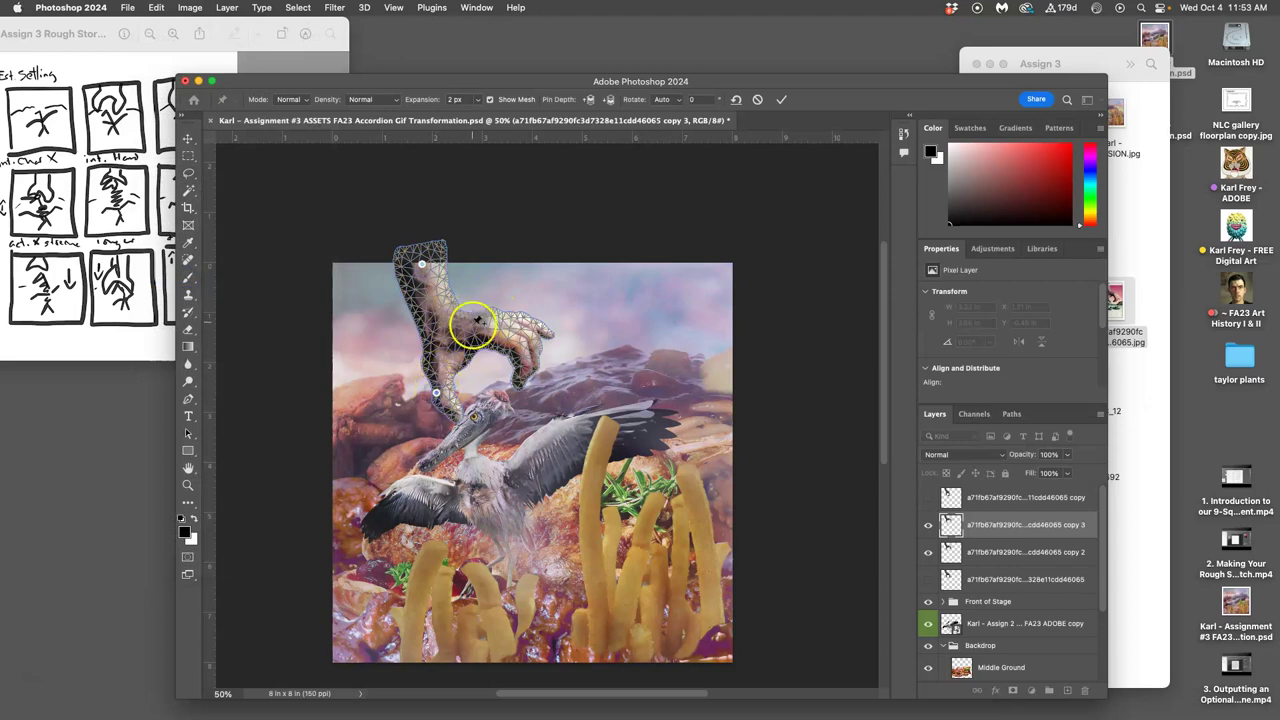
mouse_move(519, 309)
left_mouse_down()
mouse_move(510, 332)
mouse_move(494, 327)
mouse_move(519, 372)
mouse_move(621, 385)
left_mouse_up()
key("Return")
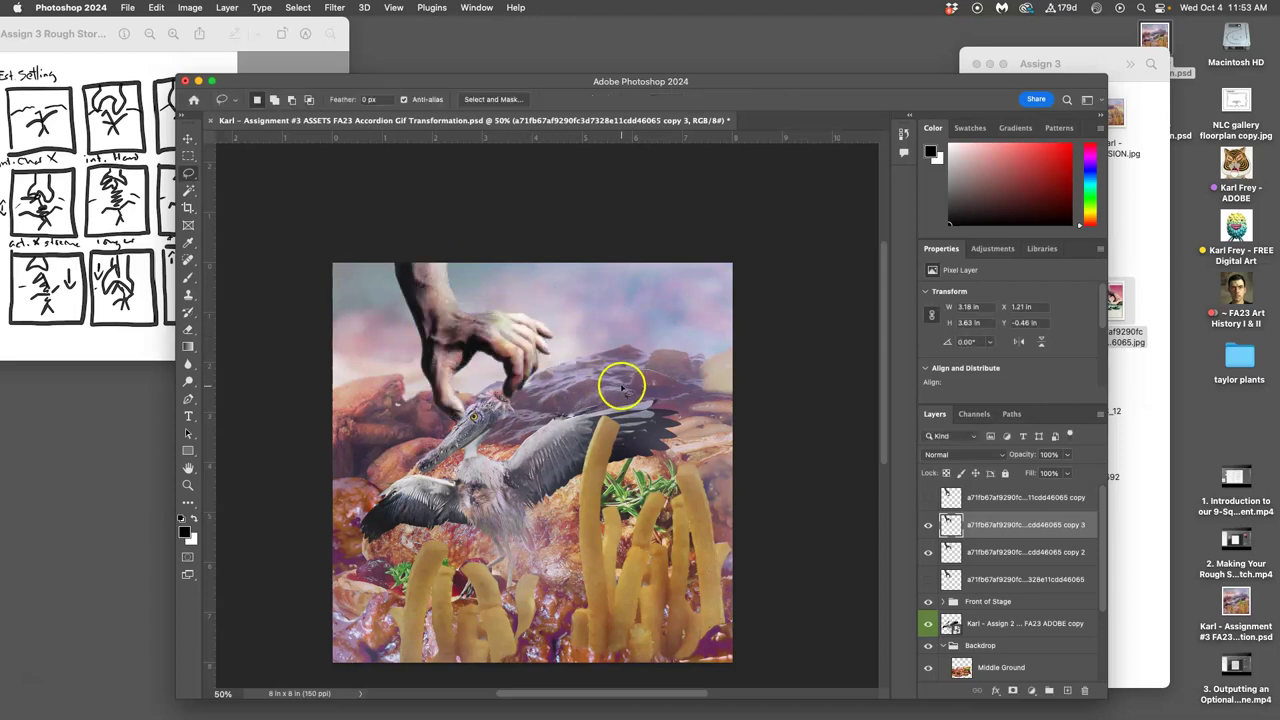
- Duplicate the latest hand pose and start Puppet Warp on it, pinning the wrist, the thumb and the fingers
key("super+j")
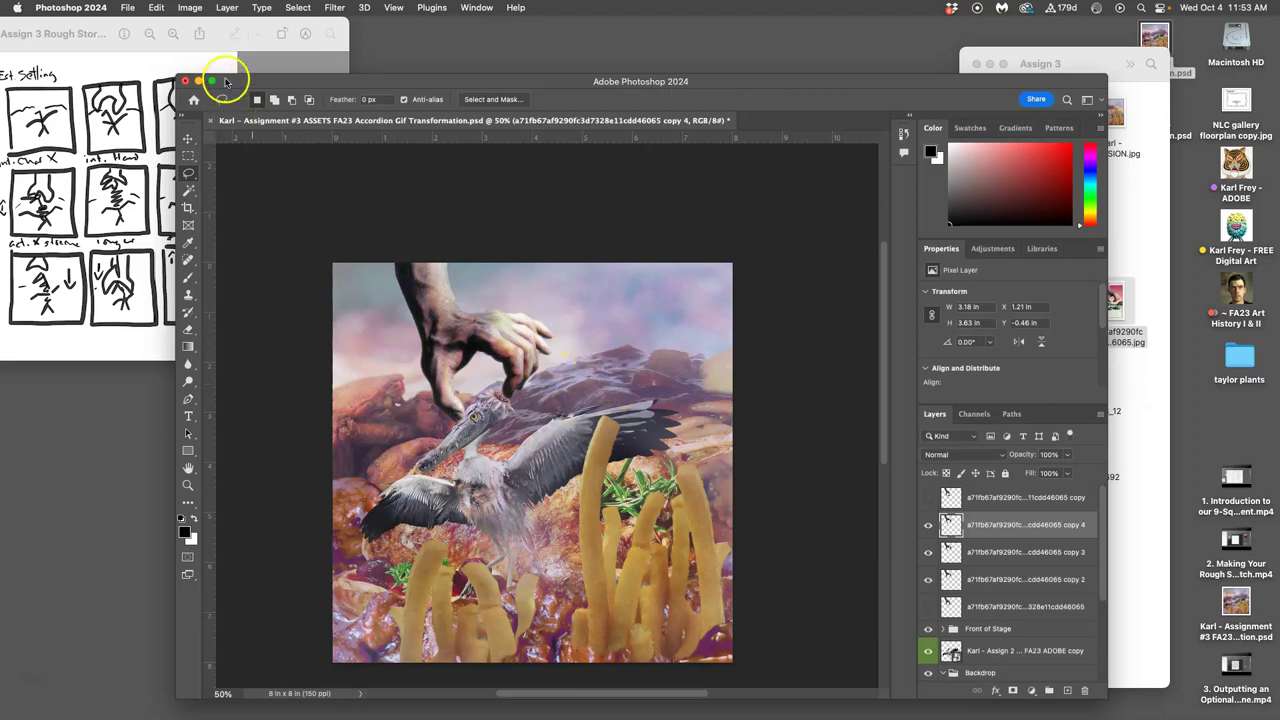
left_click(165, 8)
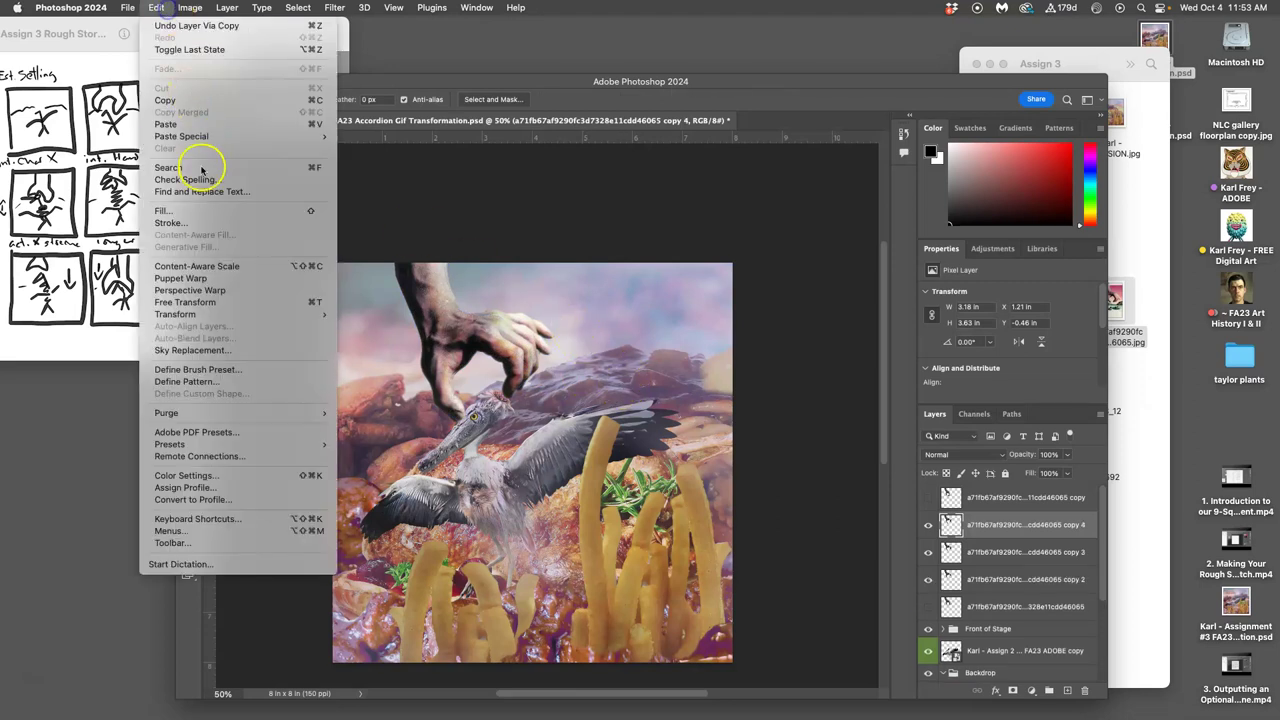
left_click(195, 278)
left_click(425, 273)
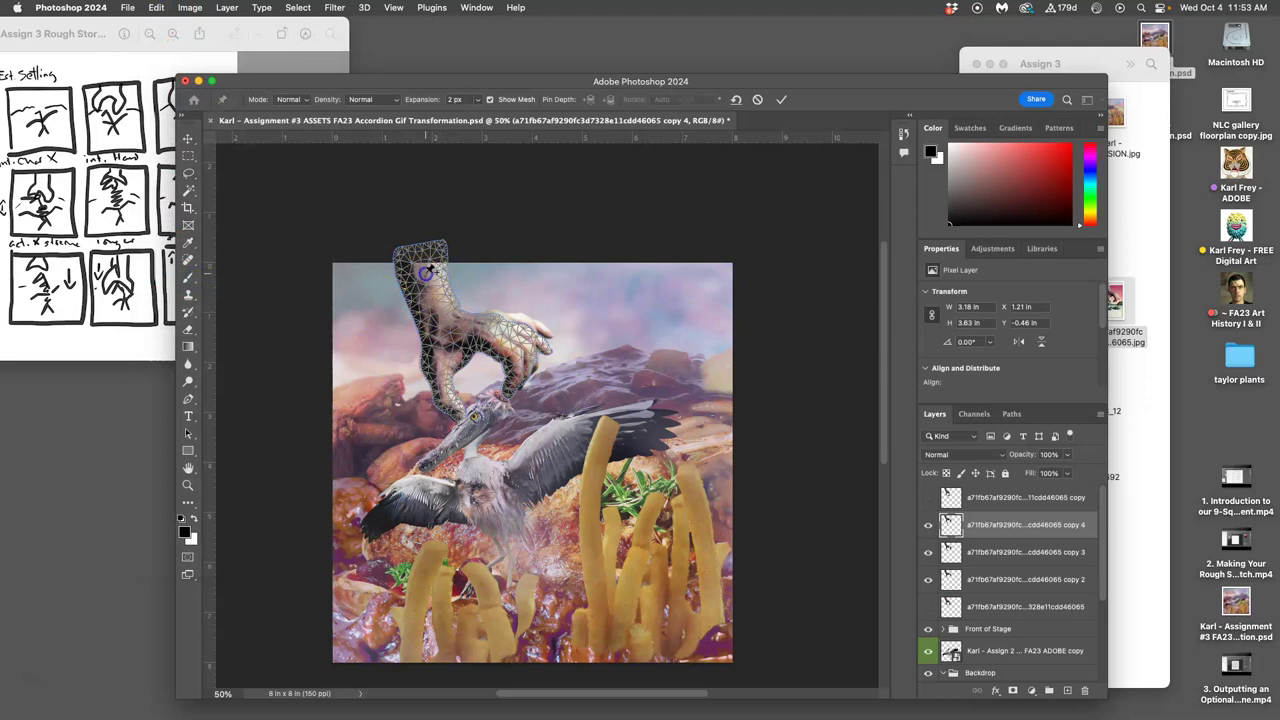
left_click(441, 353)
left_click(440, 392)
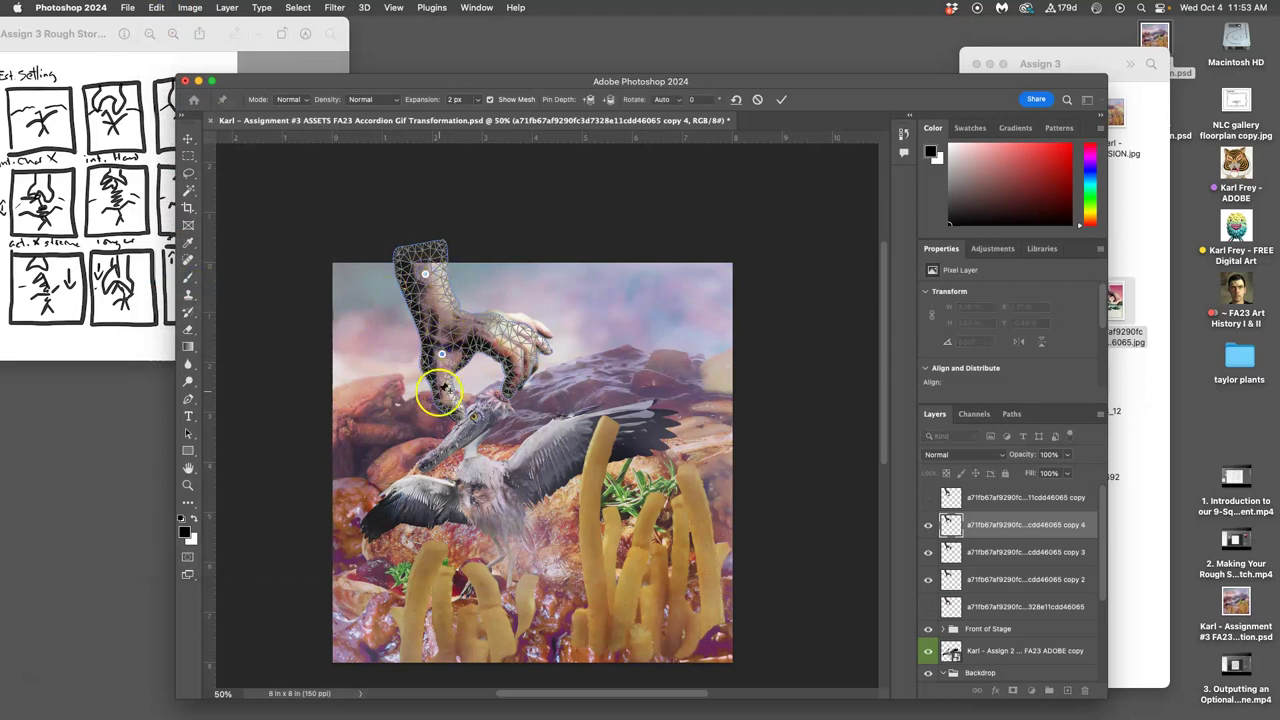
left_click(498, 331)
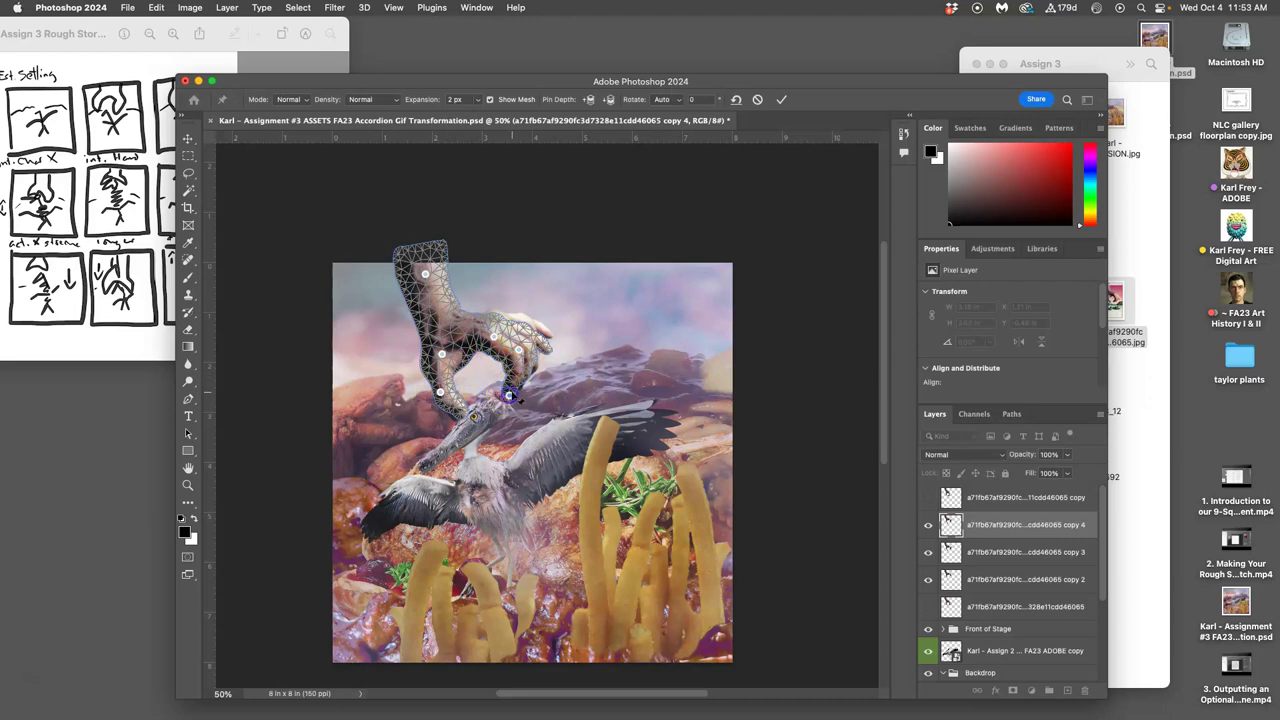
- Pull the fingertip and thumb pins toward each other to tighten the pinch, and commit the warp
left_click_drag(510, 397, 446, 354)
left_click(443, 353)
left_click_drag(470, 414, 466, 412)
key("Return")
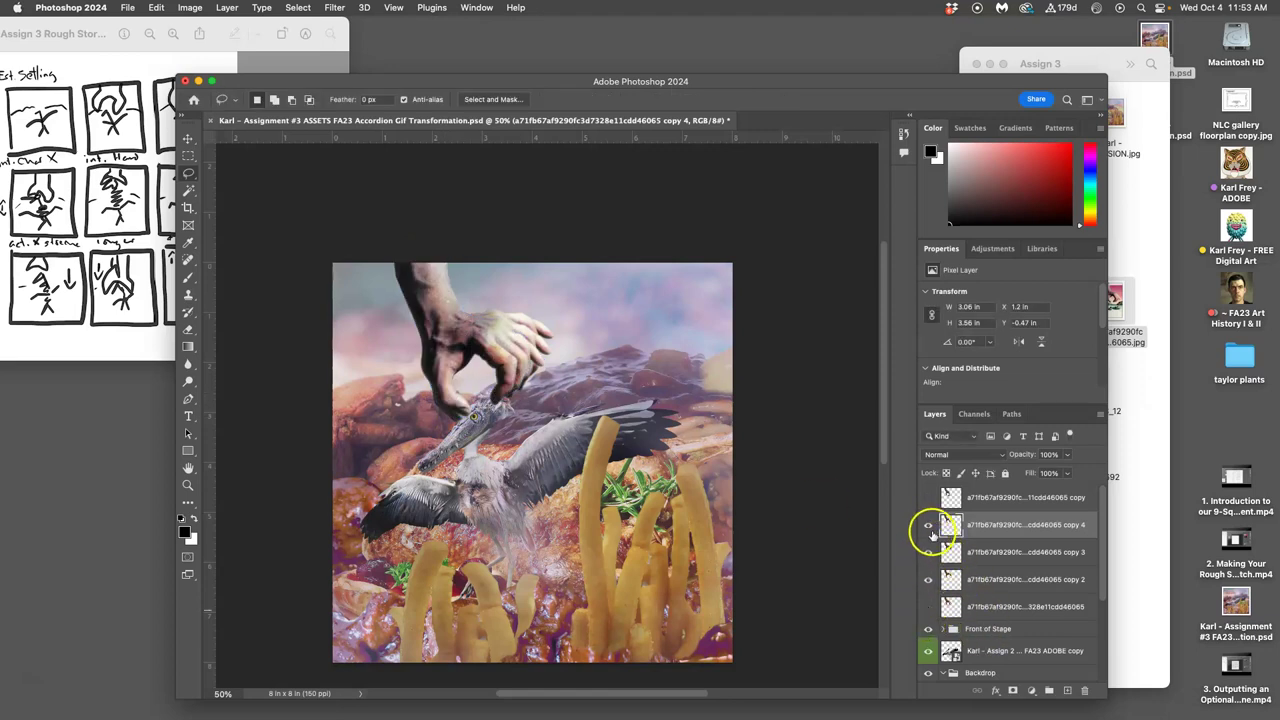
- Hide the hand copies 2, 3 and 4, and show them one after another to preview the closing motion
scroll(935, 605, "down", 1)
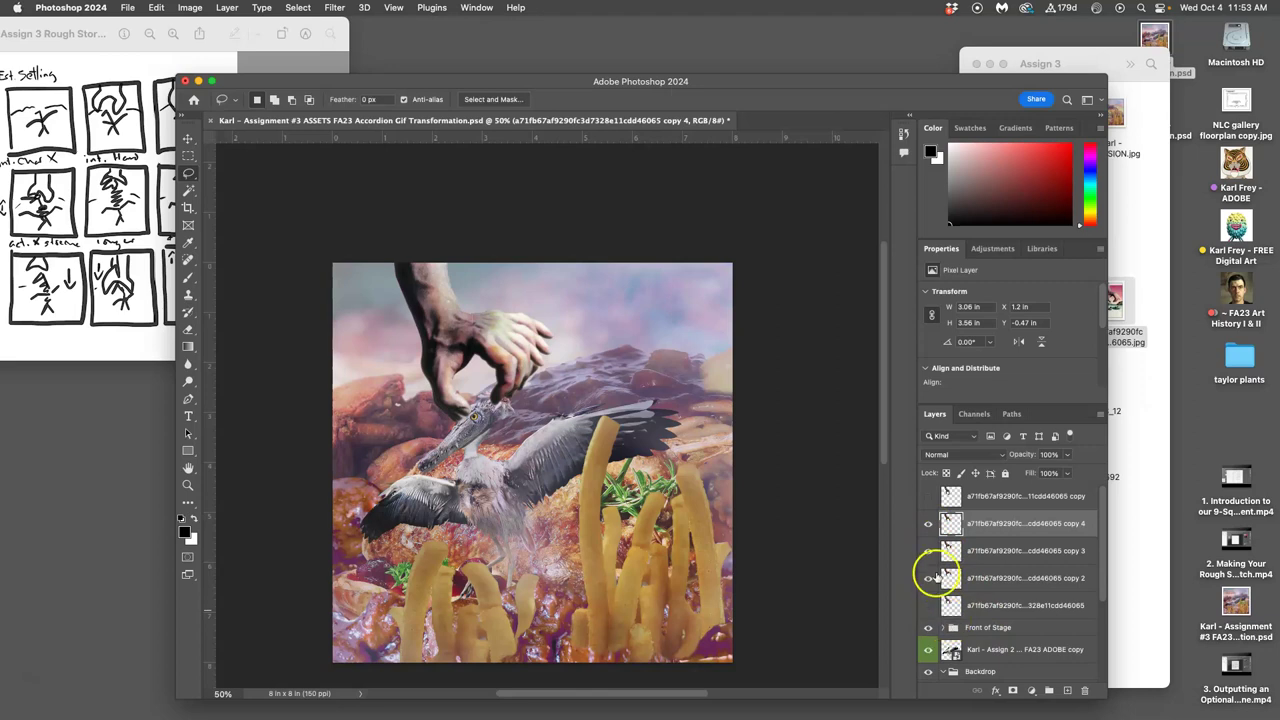
left_click(928, 524)
left_click(929, 579)
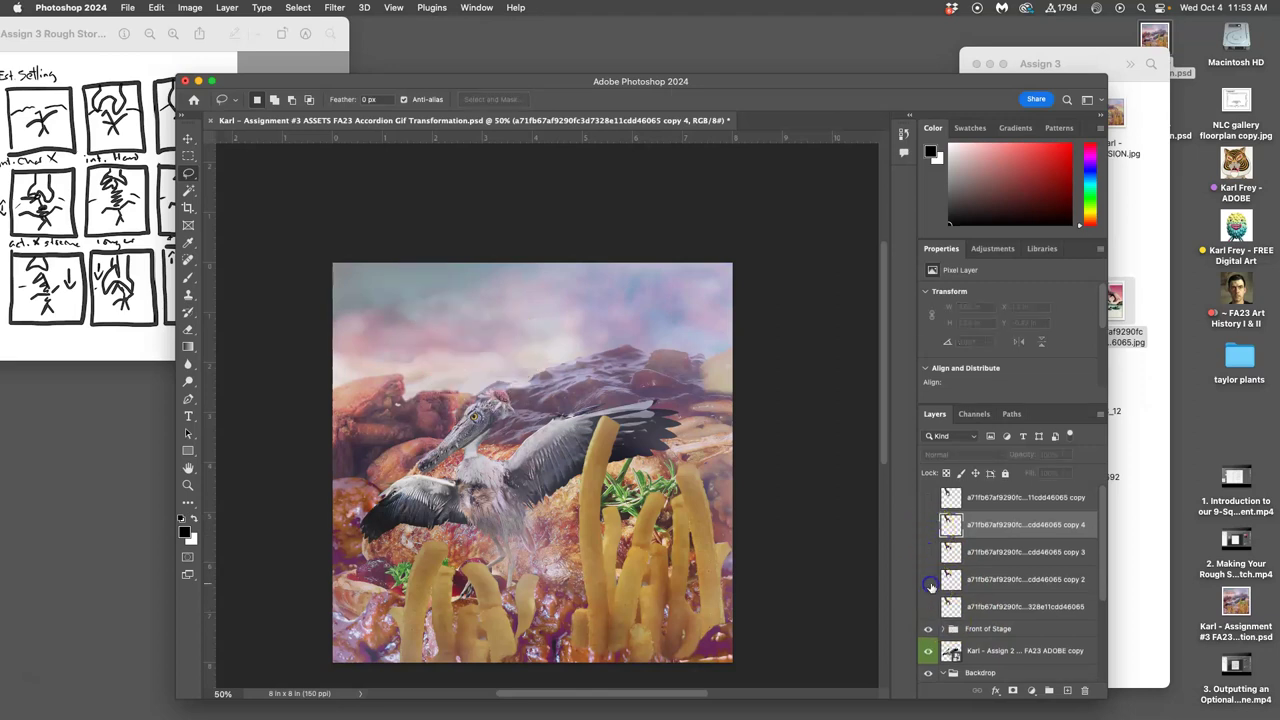
left_click(929, 580)
left_click(928, 552)
left_click(929, 580)
left_click(929, 525)
left_click(930, 552)
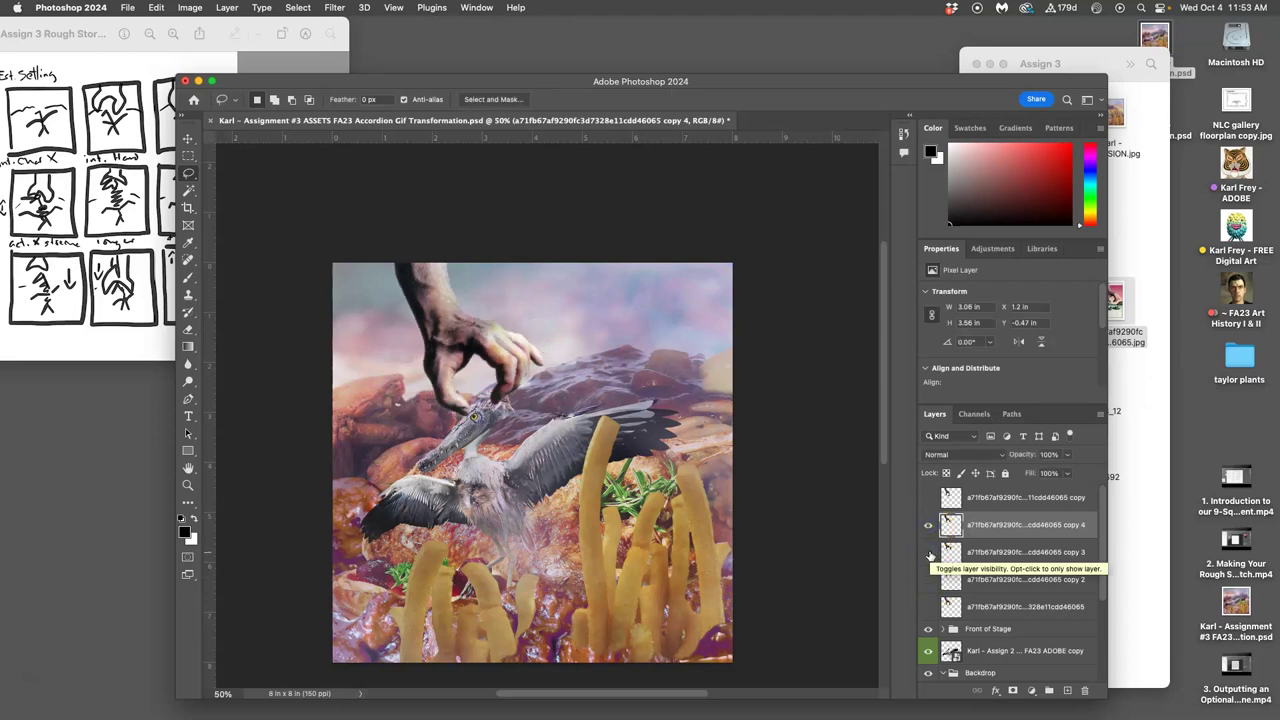
- Step back from hand copy 4 through copy 3 to copy 2 by switching layer visibility to preview the reverse motion
left_click(930, 552)
left_click(930, 550)
left_click(930, 552)
left_click(929, 527)
left_click(929, 580)
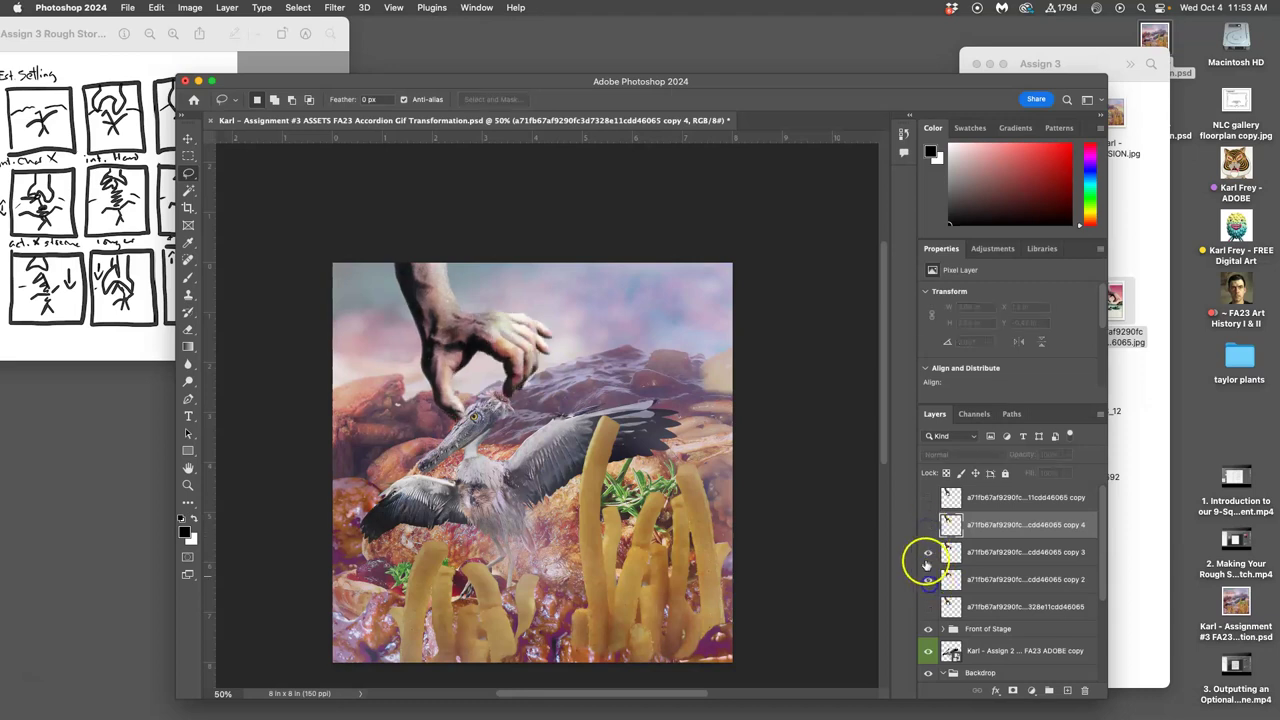
left_click(927, 553)
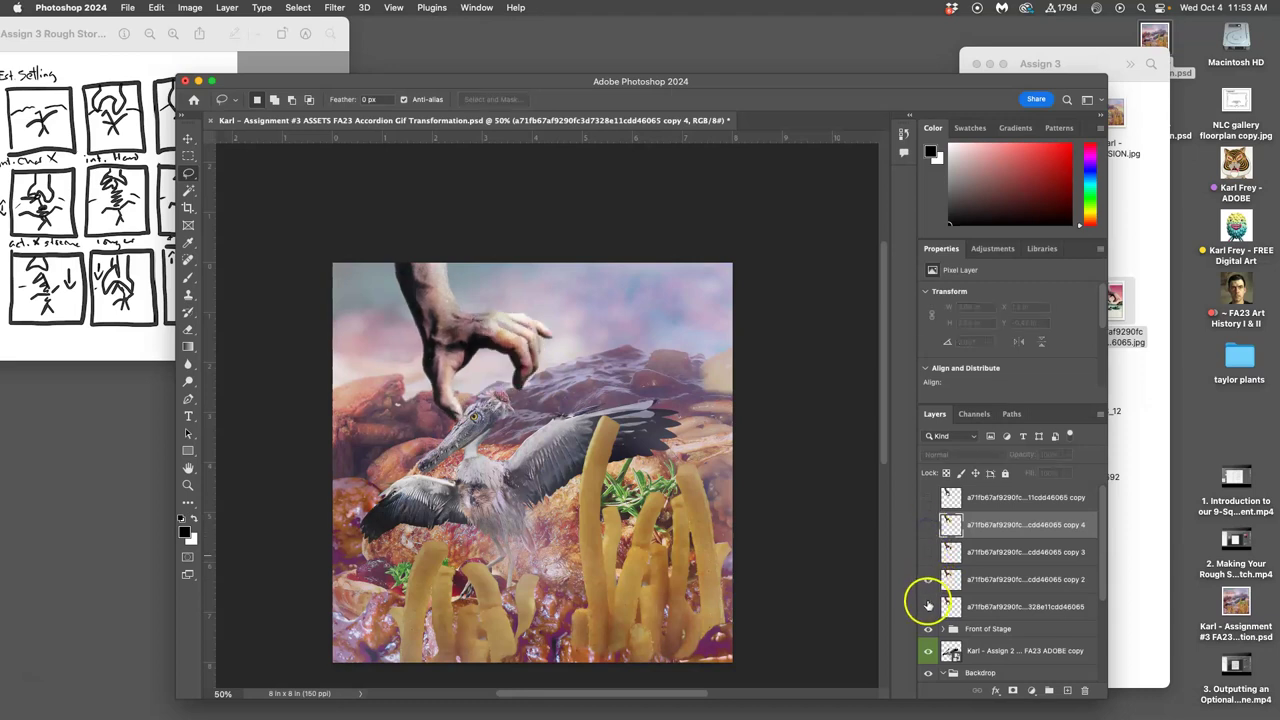
- Turn on the original hand and all of its copies to compare the five poses together
left_click(928, 606)
left_click(929, 580)
left_click(929, 580)
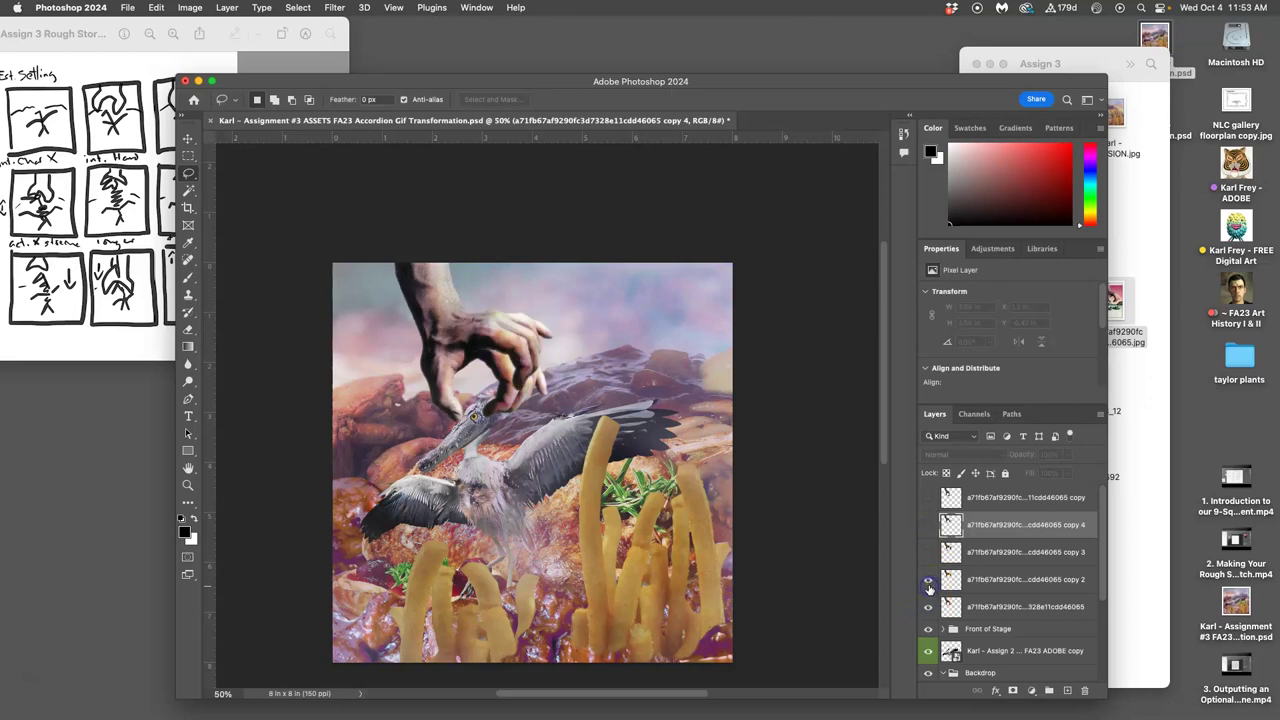
left_click(928, 552)
left_click(928, 525)
left_click(928, 498)
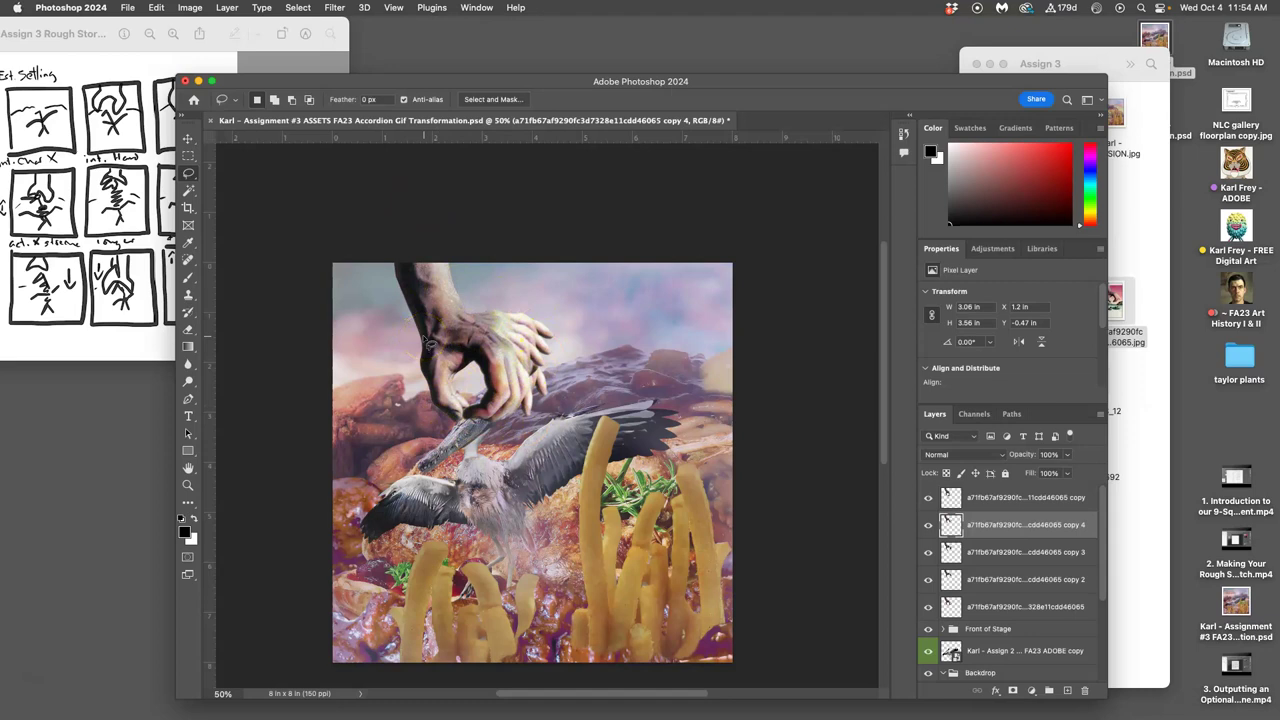
- Hide hand copies 2, 3 and 4, and toggle the closed-finger copy to compare it with the original hand
left_click_drag(926, 585, 926, 512)
left_click(928, 499)
left_click(928, 499)
left_click(929, 606)
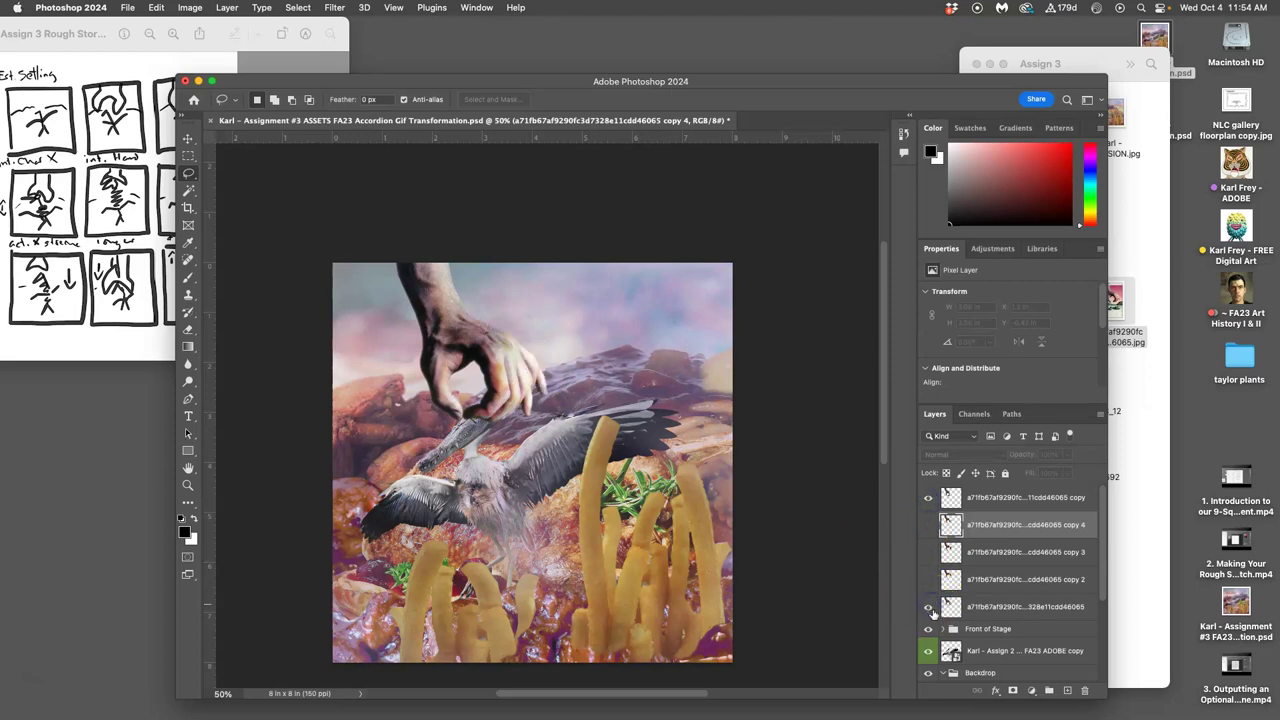
- Delete the four hand copies, and move the remaining original hand slightly up to about X 1.29 in, Y -0.65 in
left_click(960, 497)
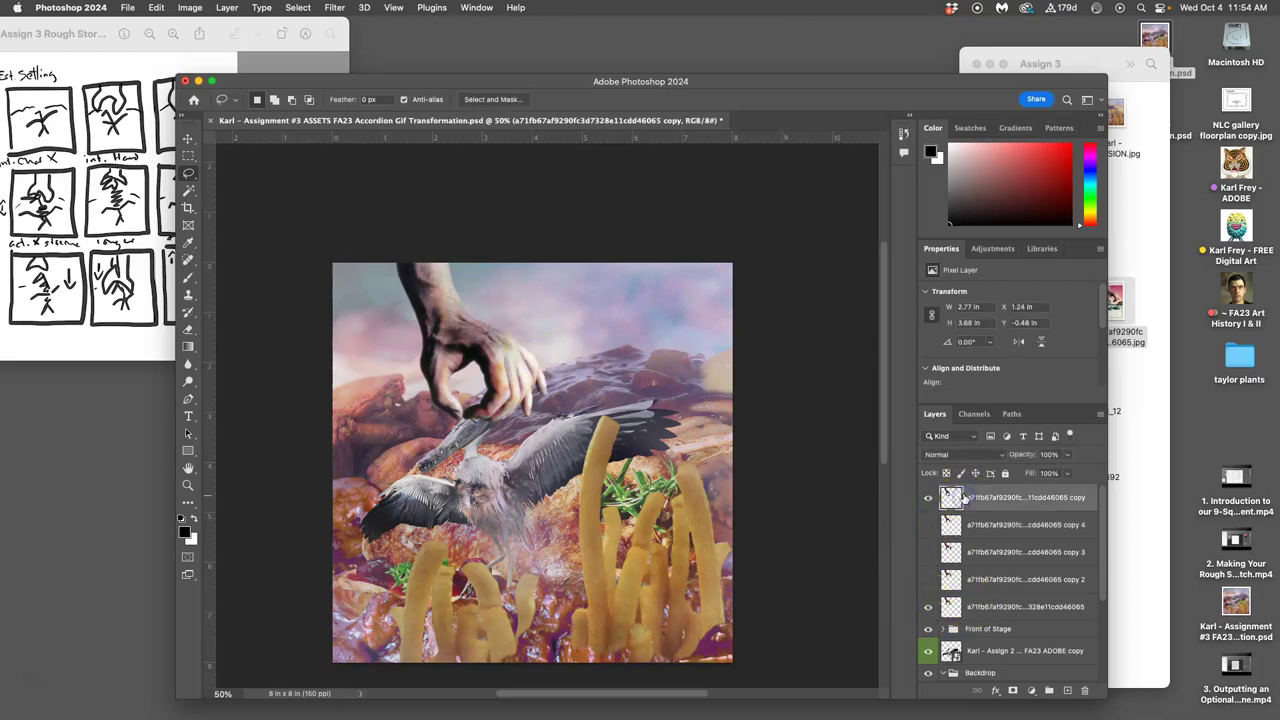
key("BackSpace")
key("BackSpace")
key("BackSpace")
key("BackSpace")
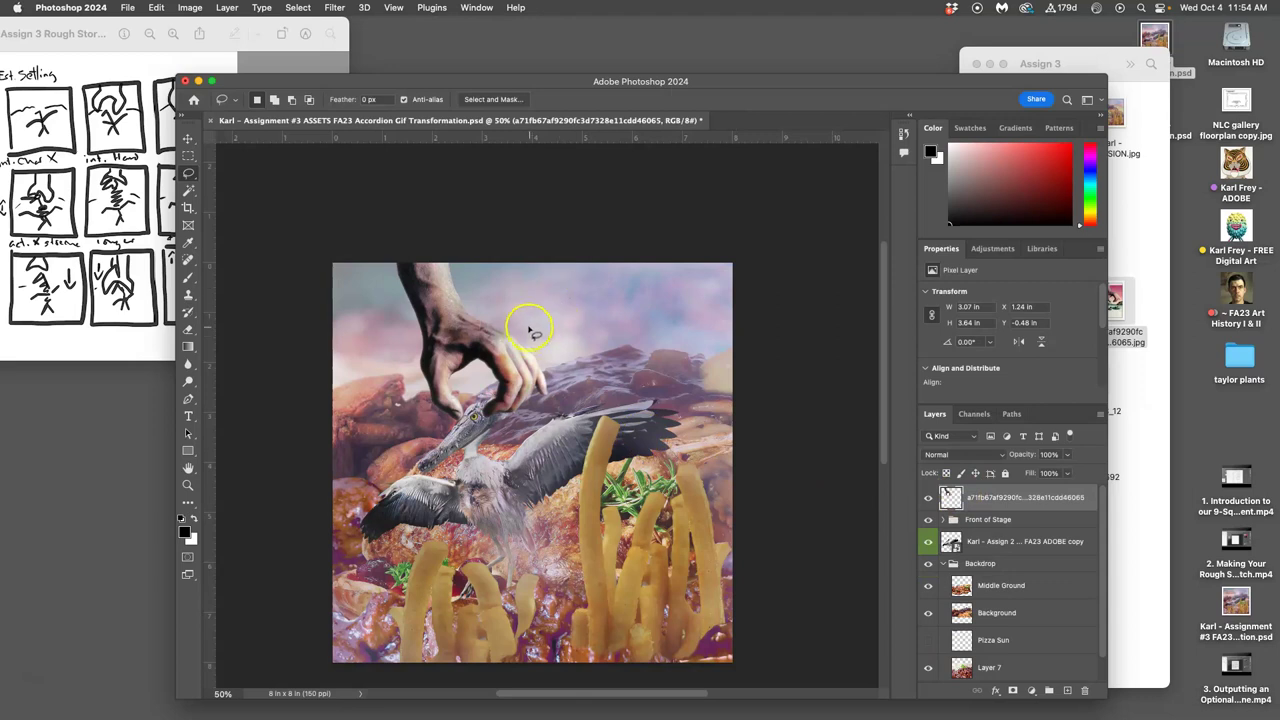
left_click(188, 139)
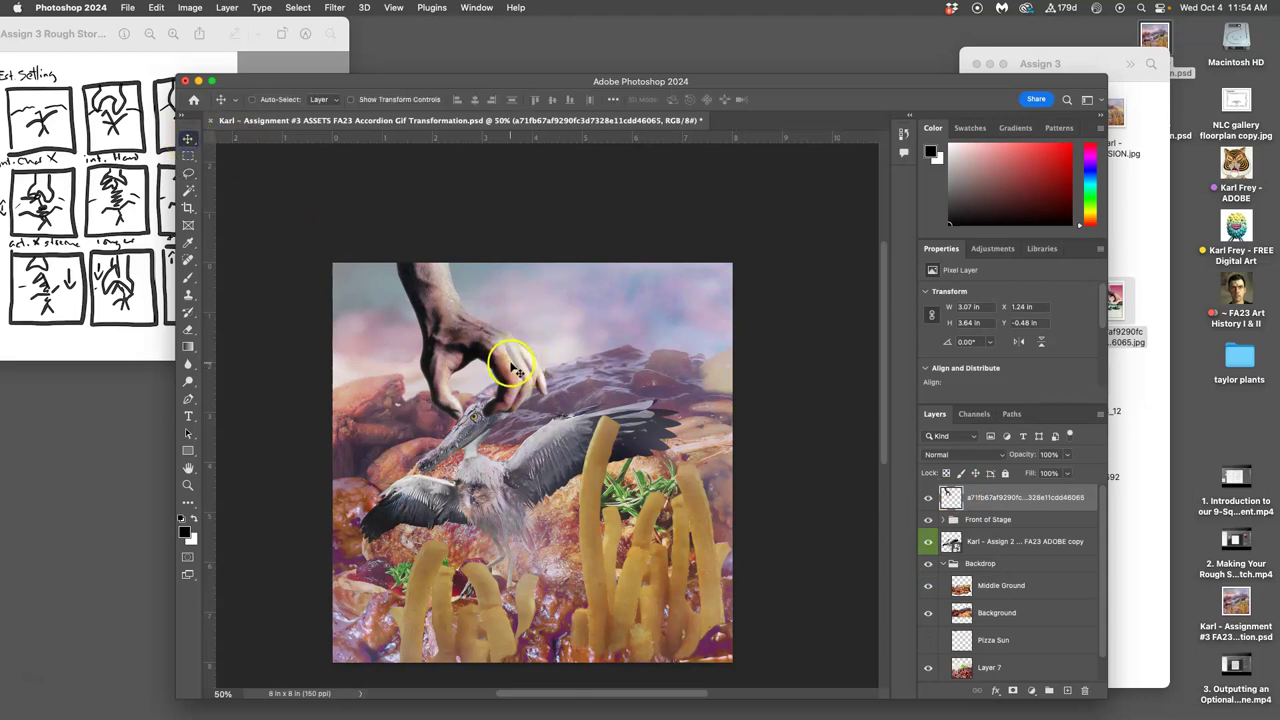
mouse_move(515, 370)
left_mouse_down()
mouse_move(469, 224)
mouse_move(560, 370)
mouse_move(478, 218)
mouse_move(516, 345)
left_mouse_up()
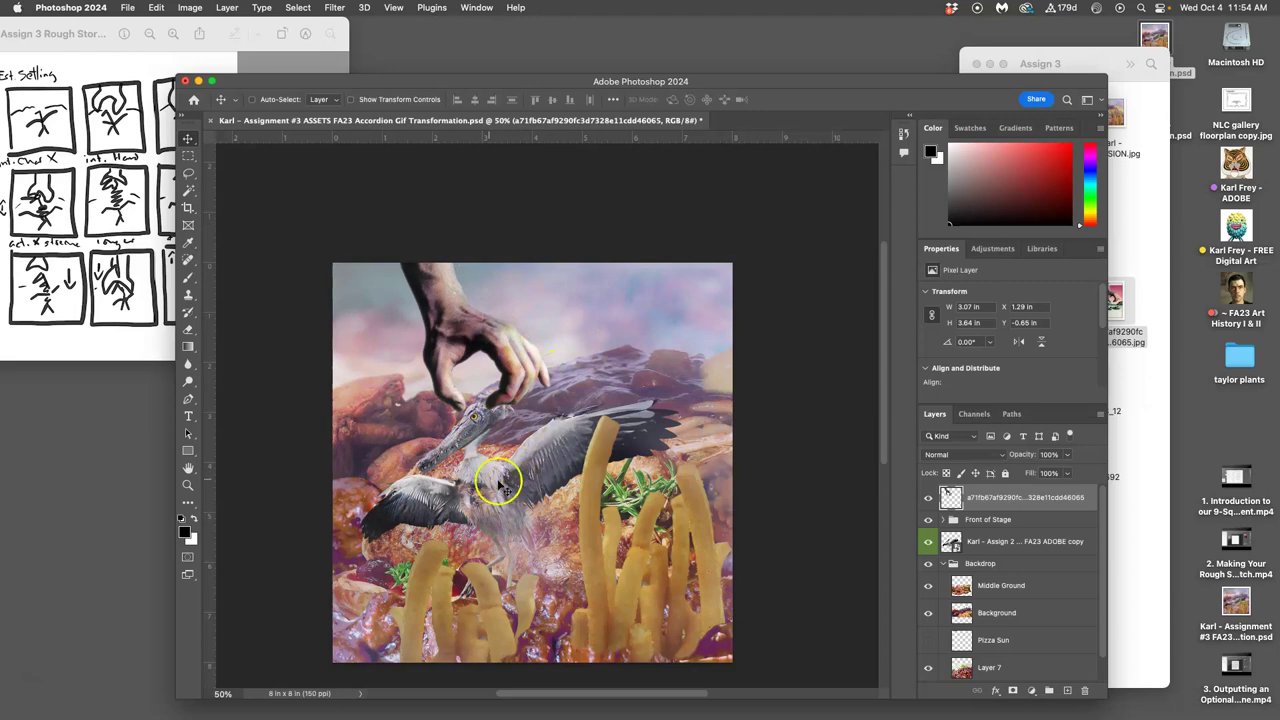
- Duplicate the creature smart object layer and rasterize the duplicate
right_click(996, 547)
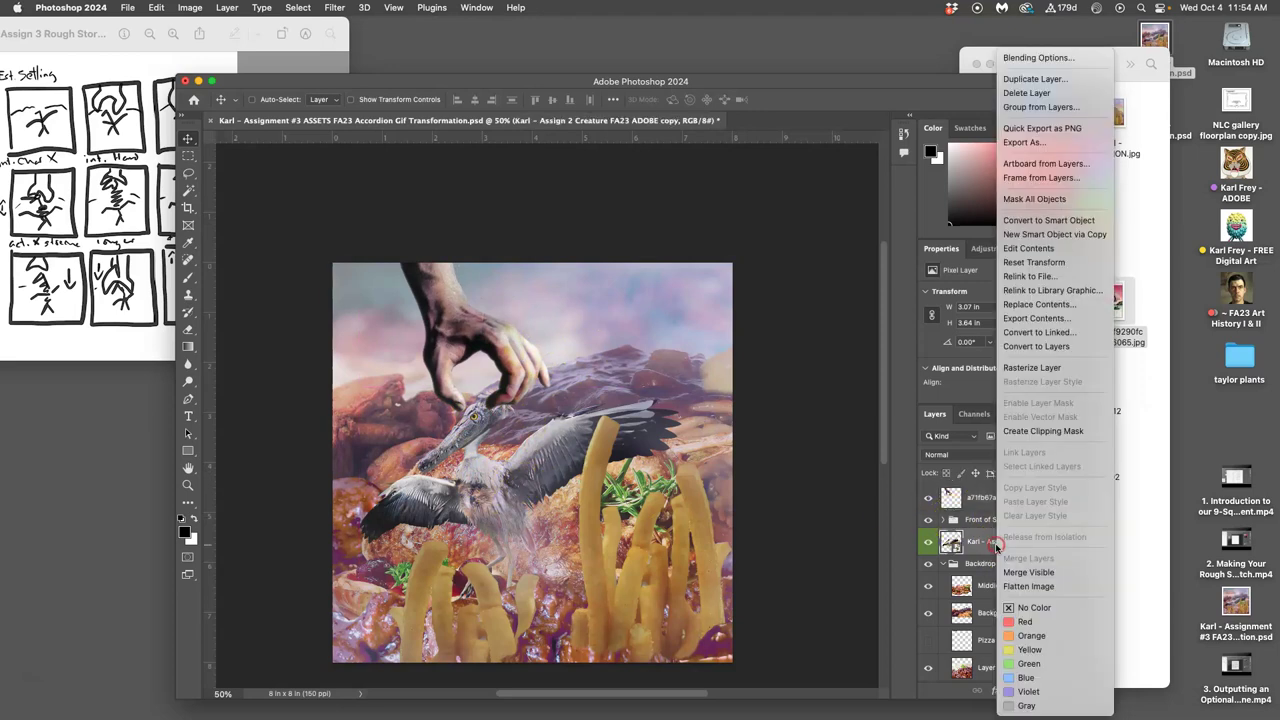
left_click(977, 541)
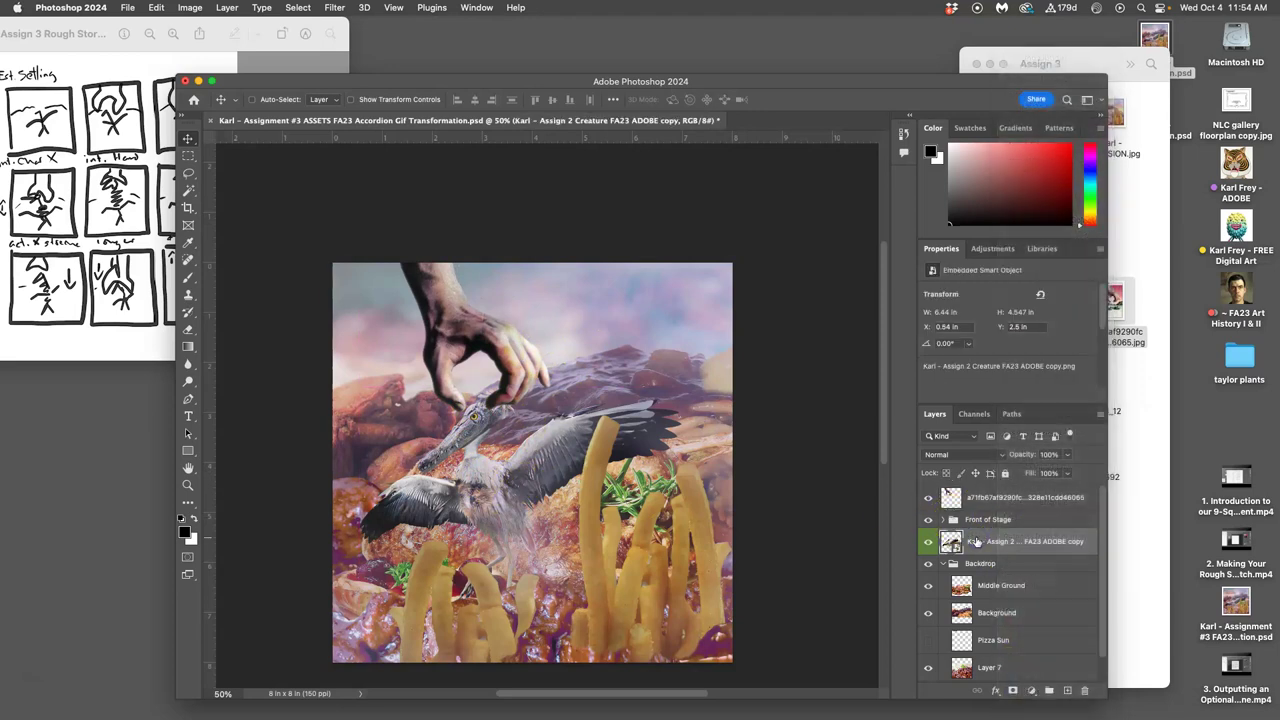
key("super+j")
left_click(979, 544)
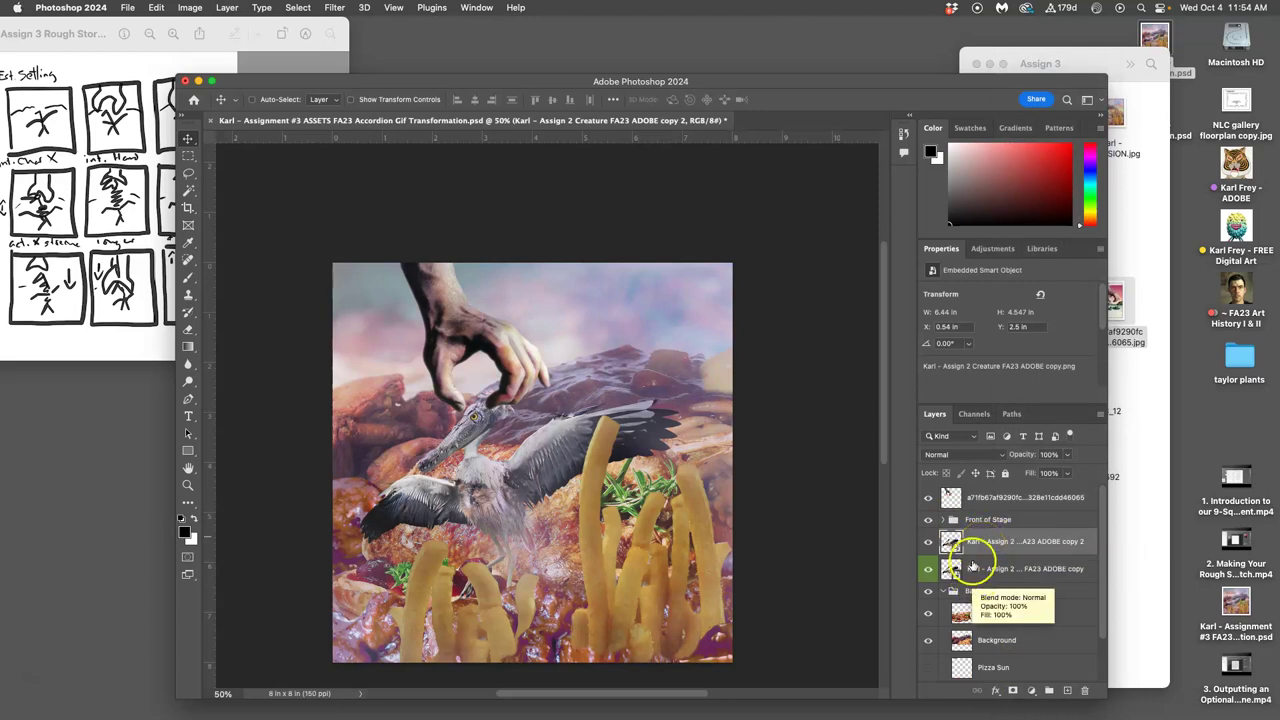
right_click(979, 546)
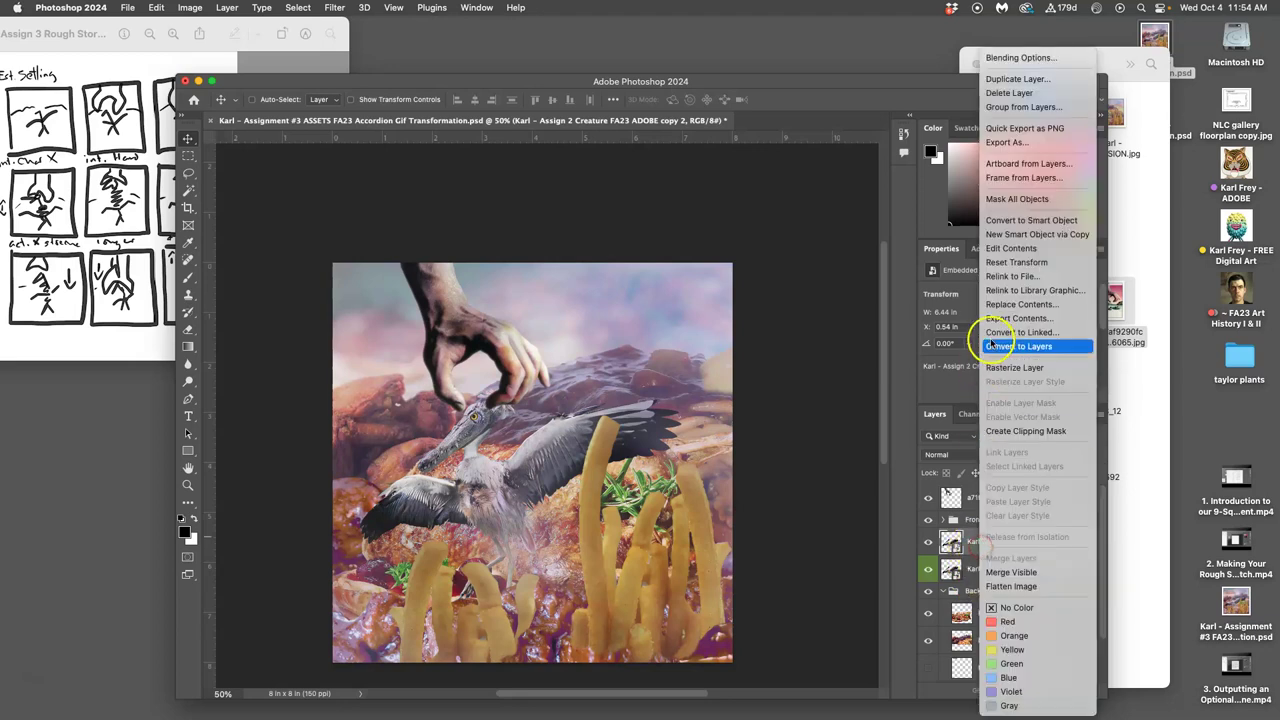
left_click(1000, 368)
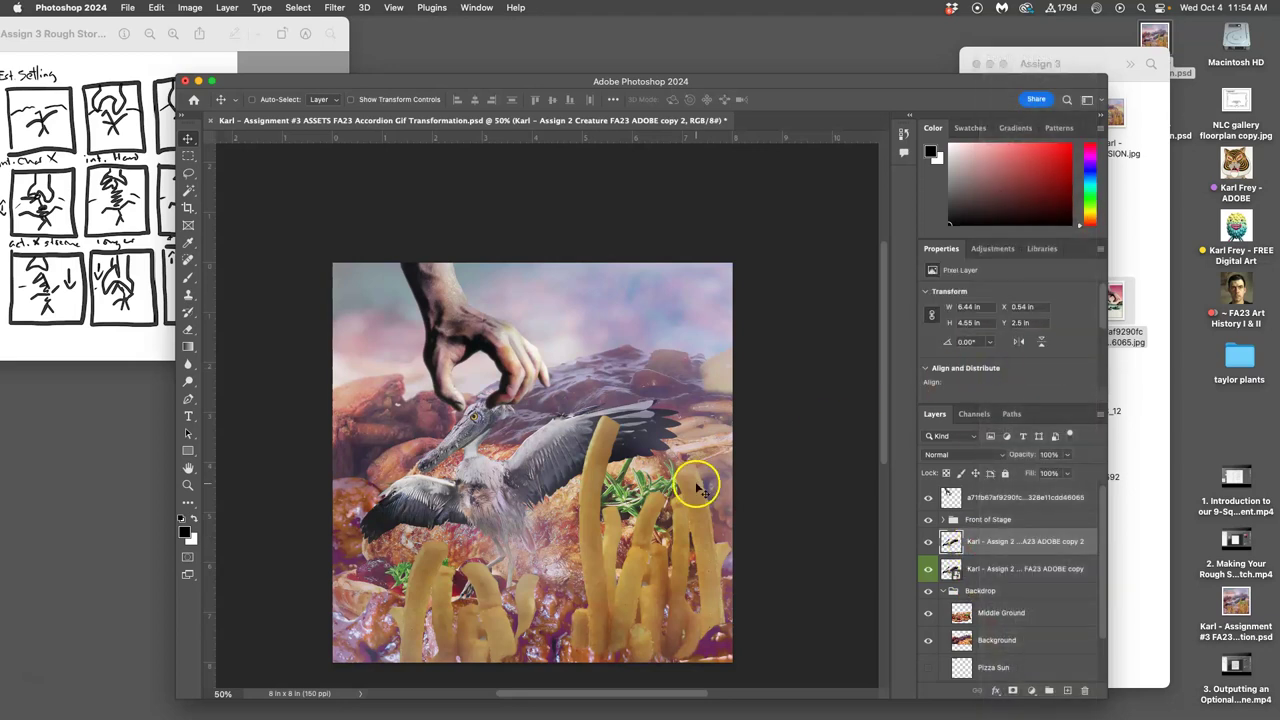
- Apply Hue/Saturation to the rasterized creature copy with Hue +4 and Saturation +50
left_click(190, 8)
mouse_move(290, 45)
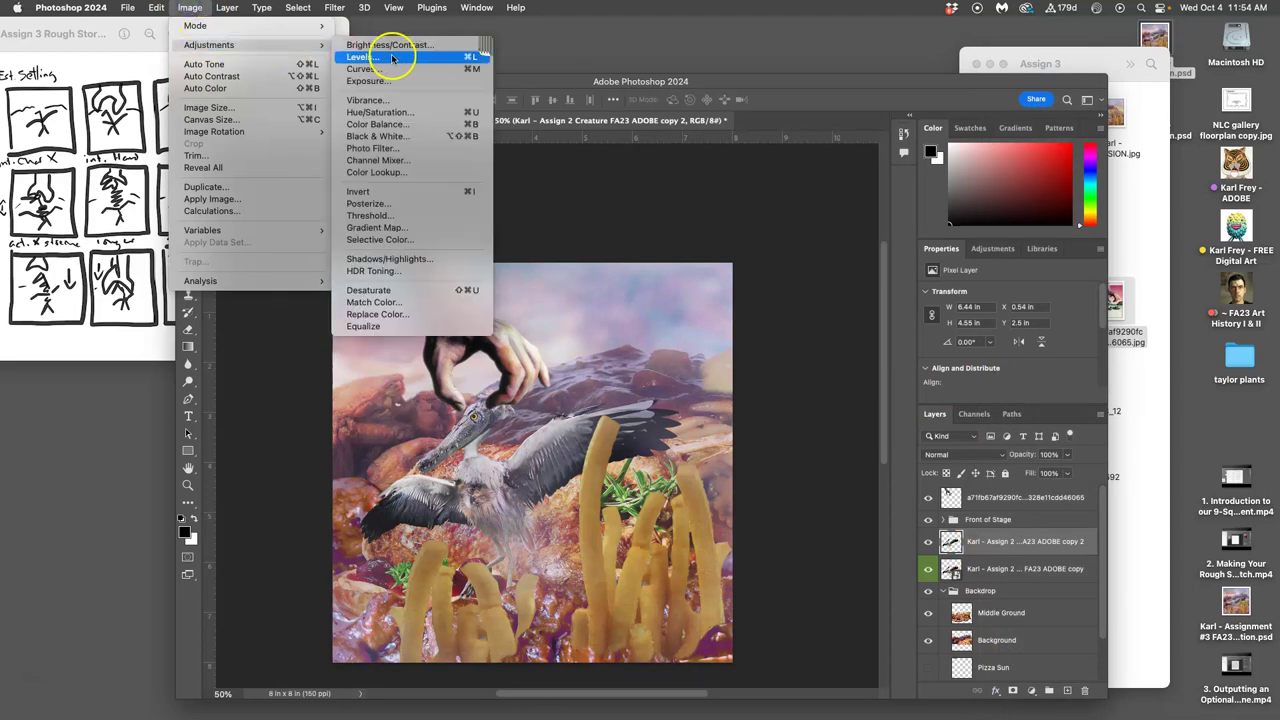
left_click(380, 112)
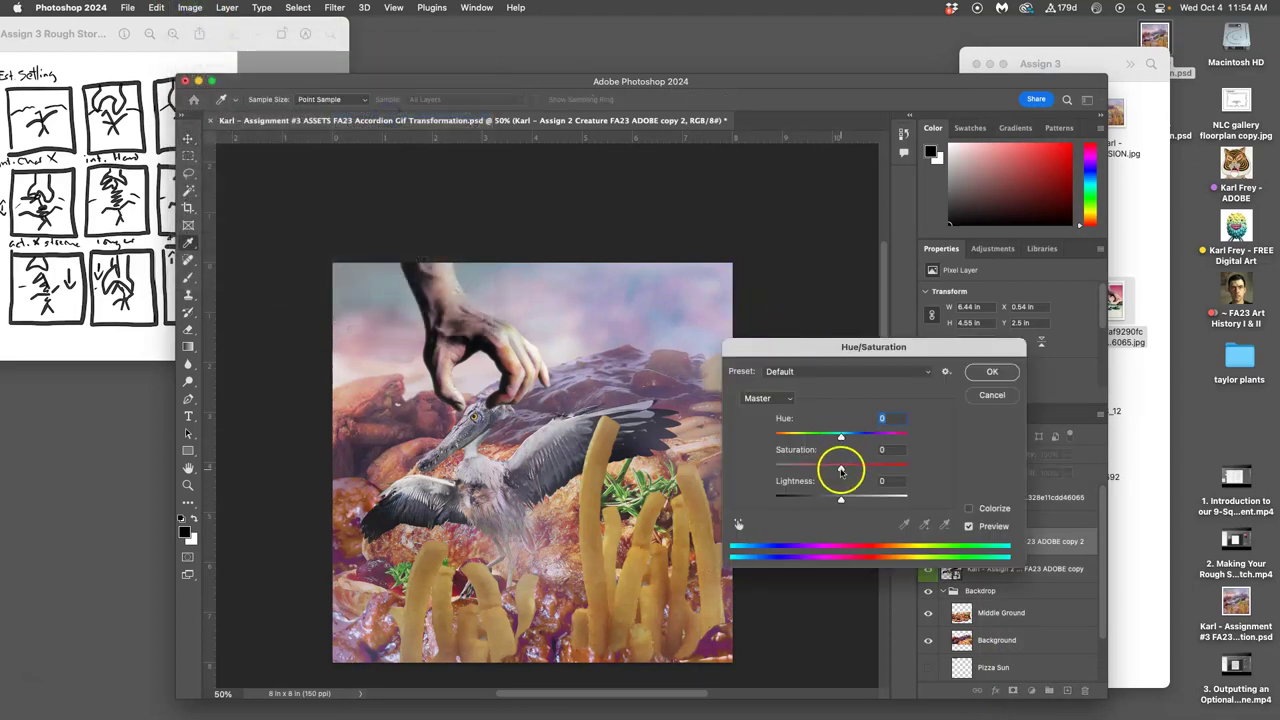
left_click_drag(841, 436, 849, 440)
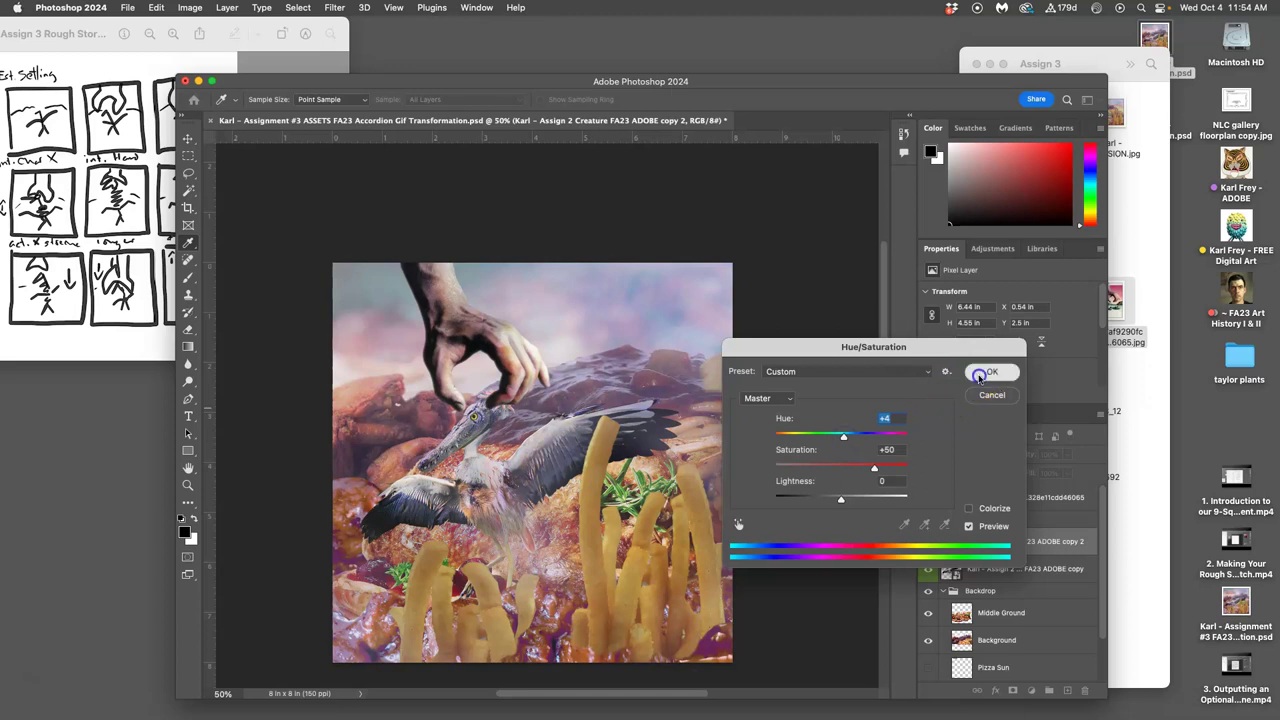
left_click(990, 372)
- Apply Levels to the rasterized creature copy with input levels of 9, 0.89 and 230
left_click(189, 8)
mouse_move(210, 44)
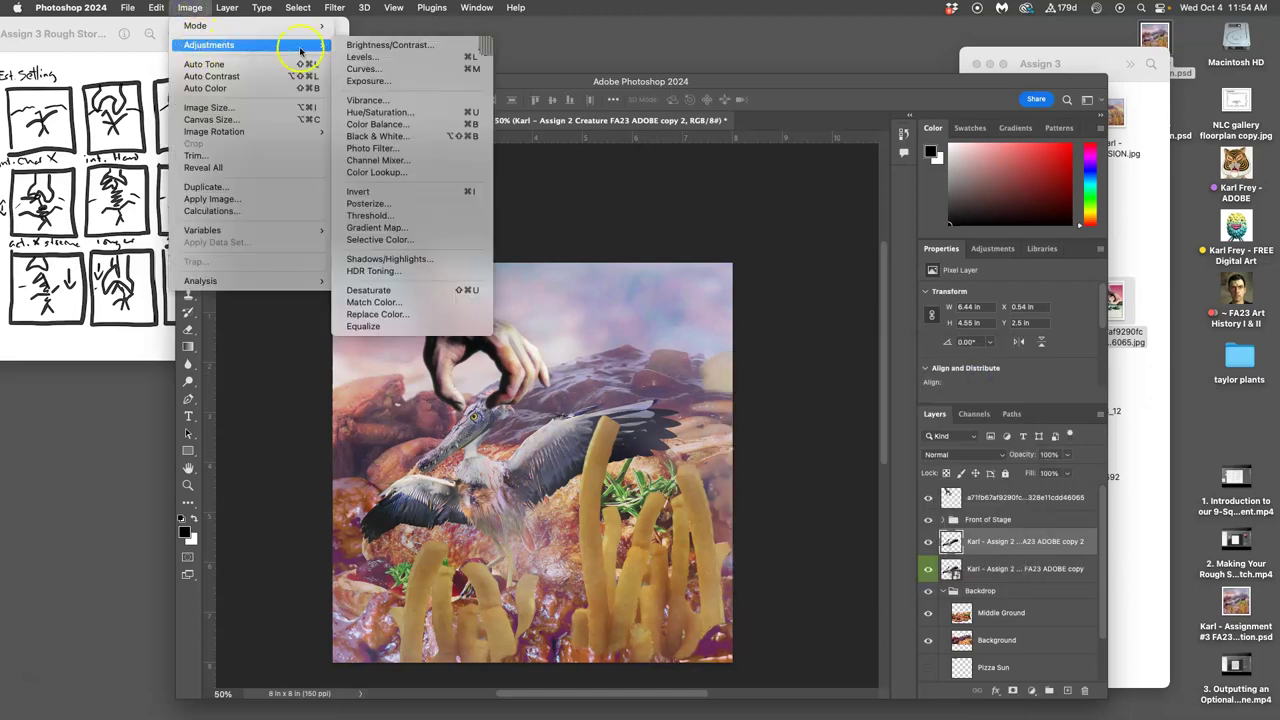
left_click(371, 57)
left_click_drag(902, 268, 970, 269)
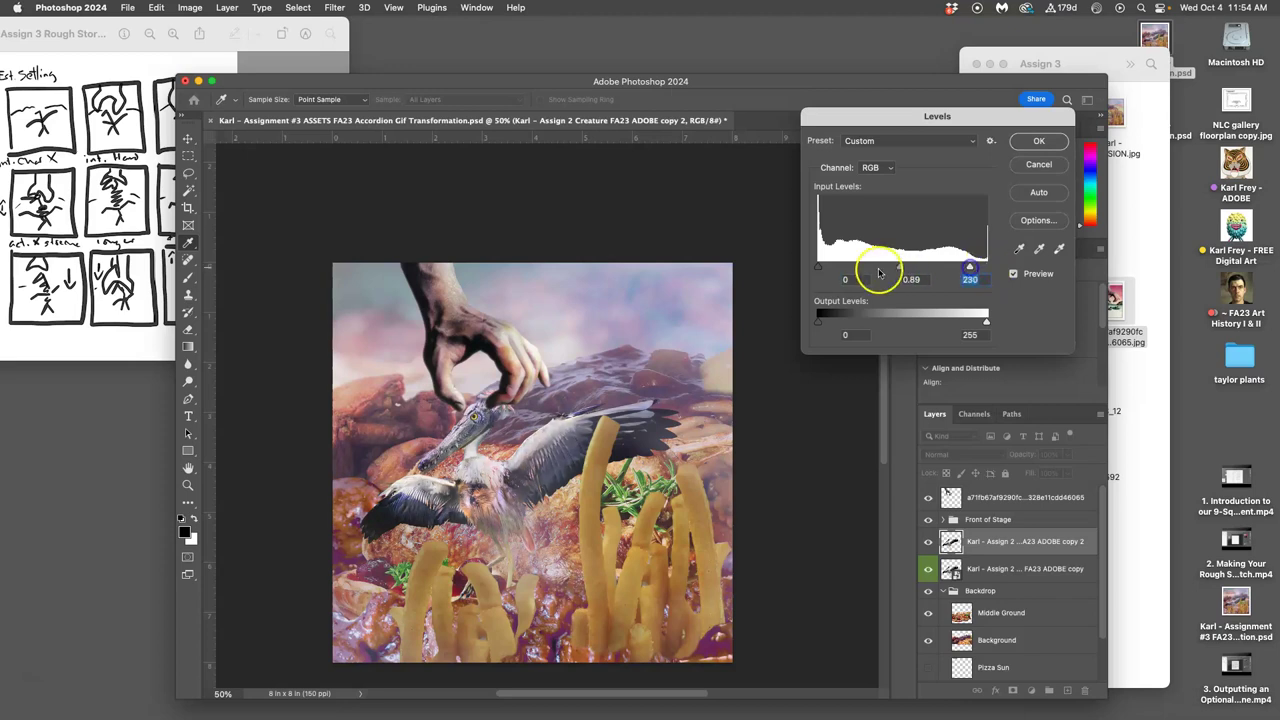
left_click(823, 264)
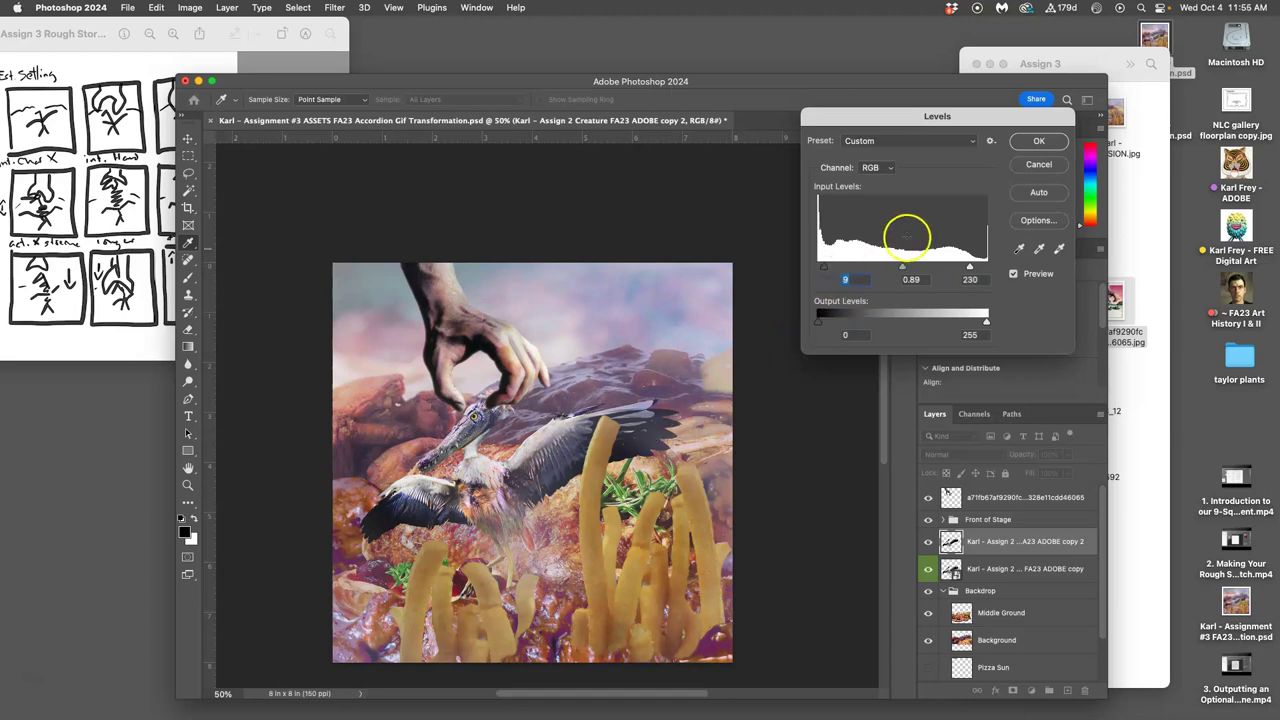
left_click(1038, 141)
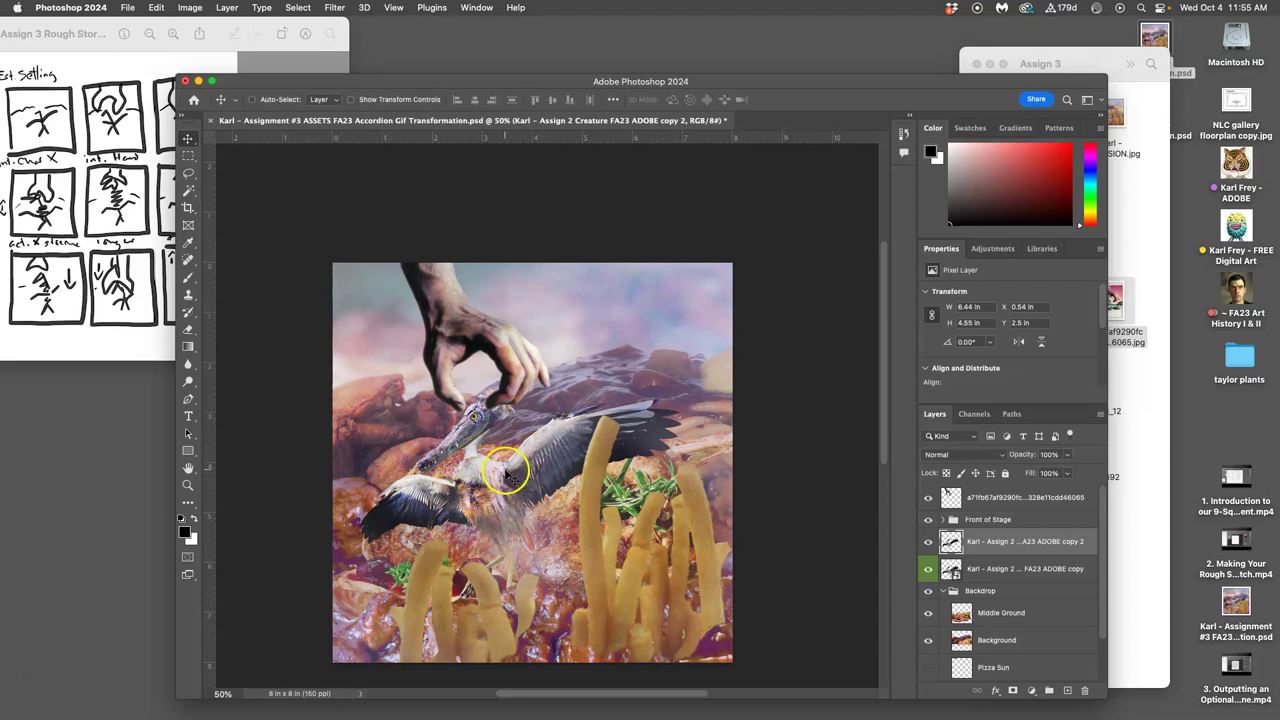
- Duplicate the color-adjusted creature layer and hide the version directly beneath the new copy
left_click(1016, 548)
key("super+j")
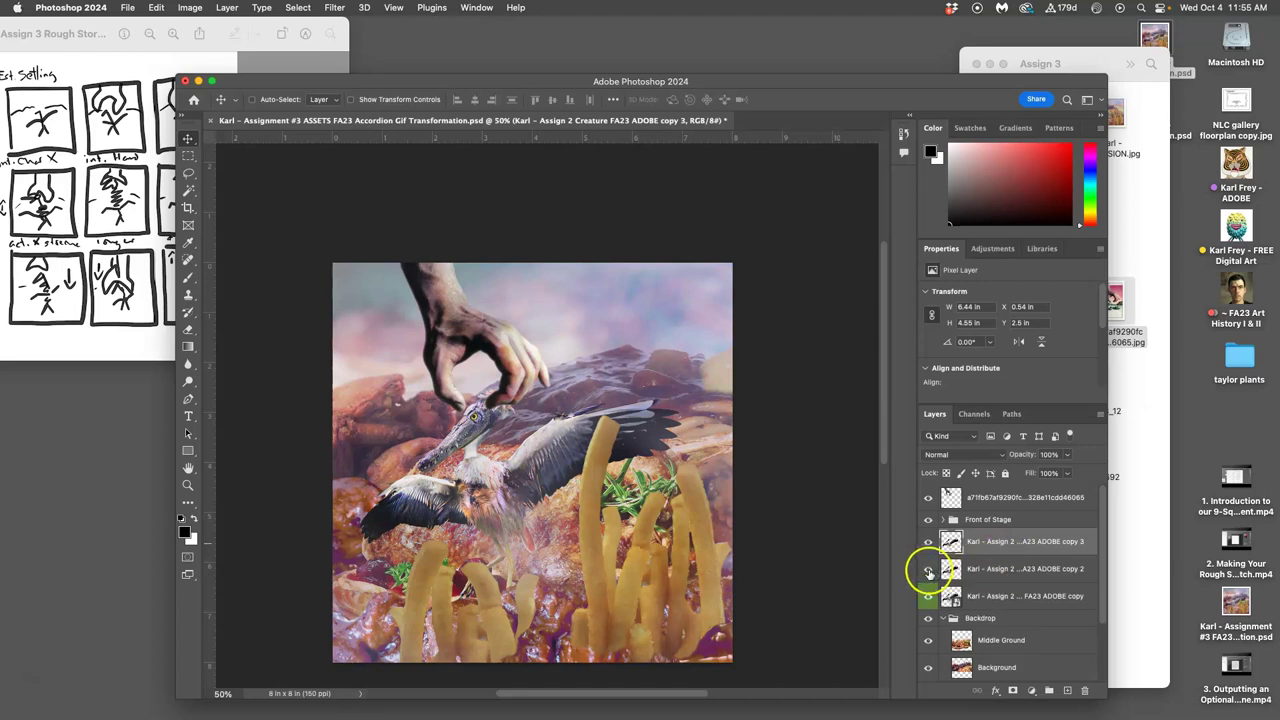
- Switch to the Polygonal Lasso Tool for selecting part of the new creature copy around its head
left_click(188, 174)
right_click(189, 176)
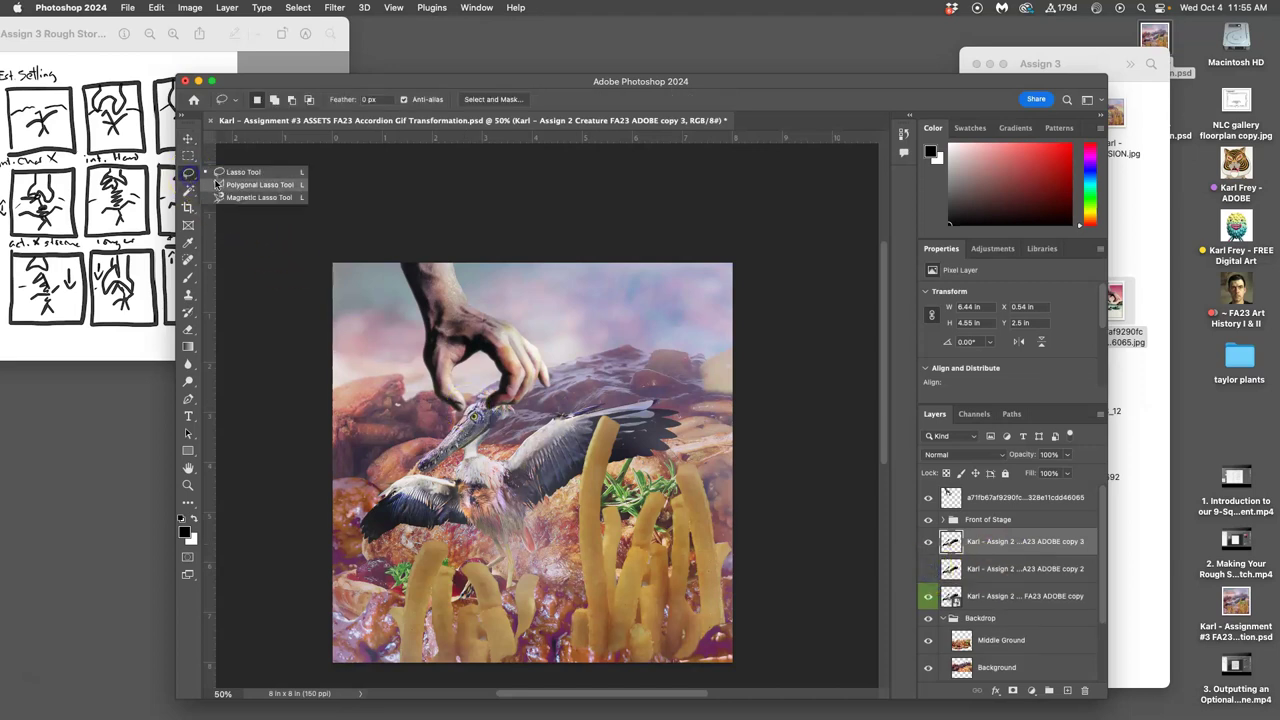
left_click(220, 188)
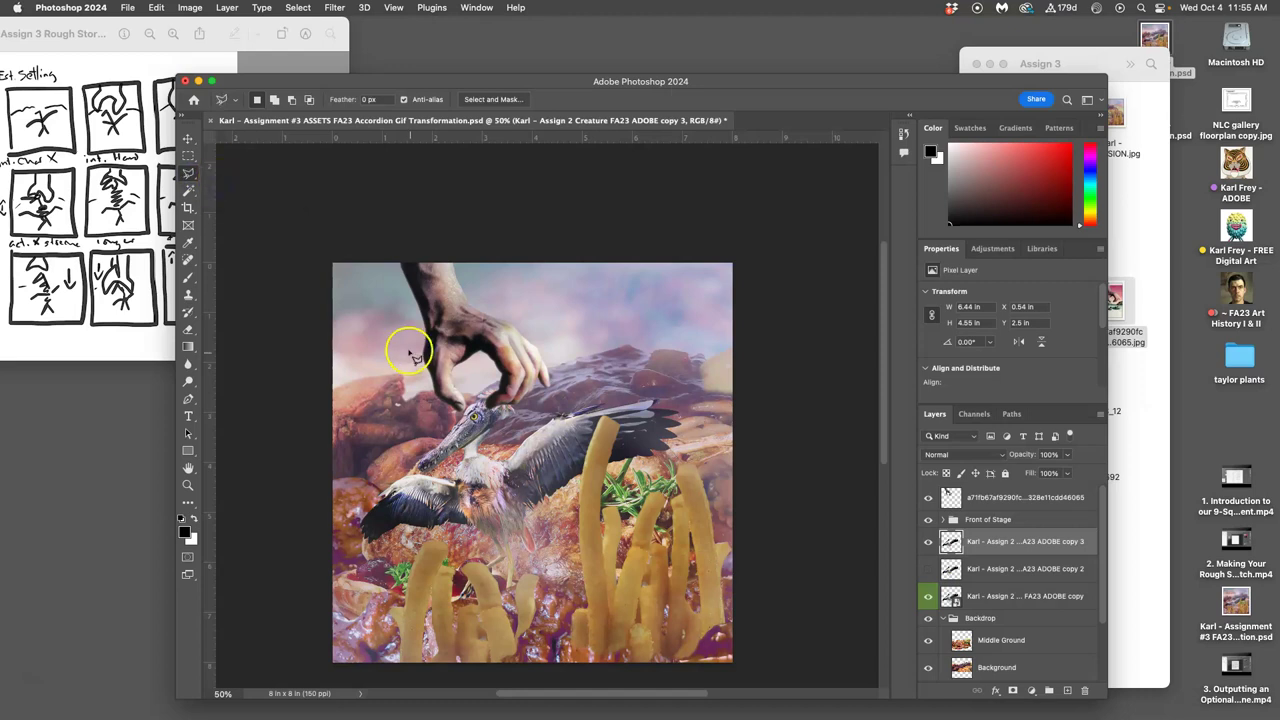
key("super+equal")
key("super+equal")
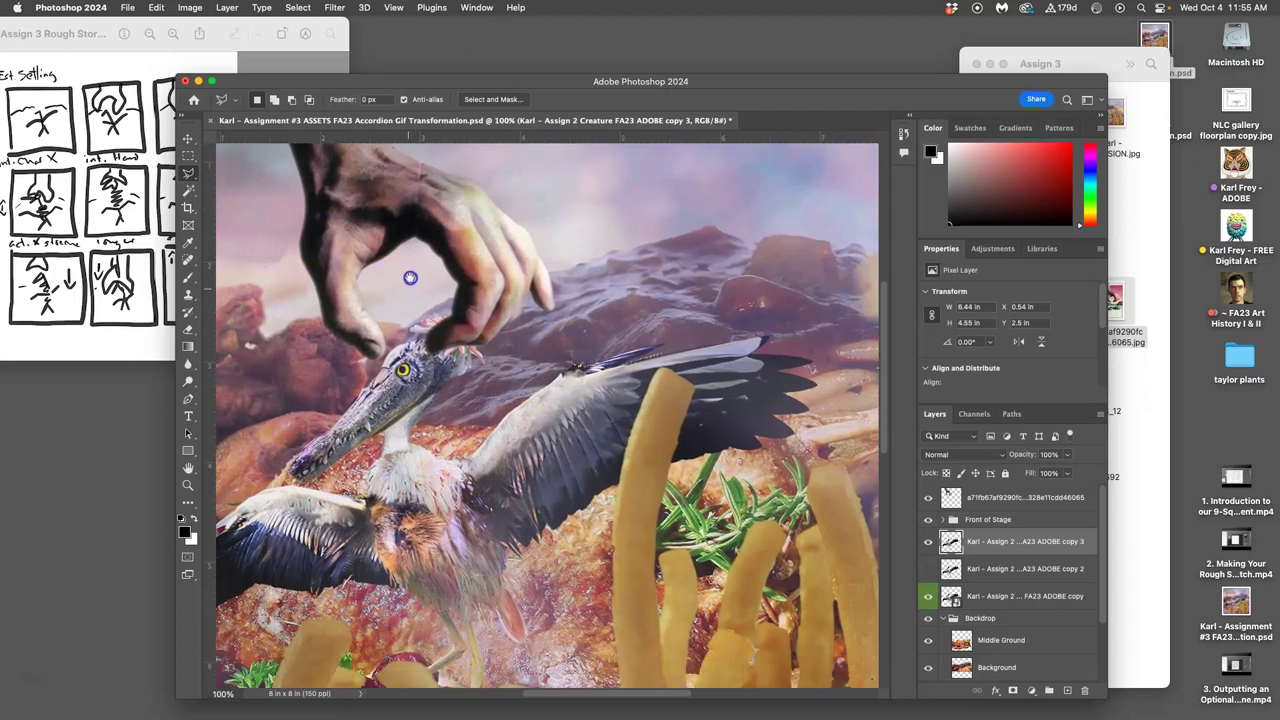